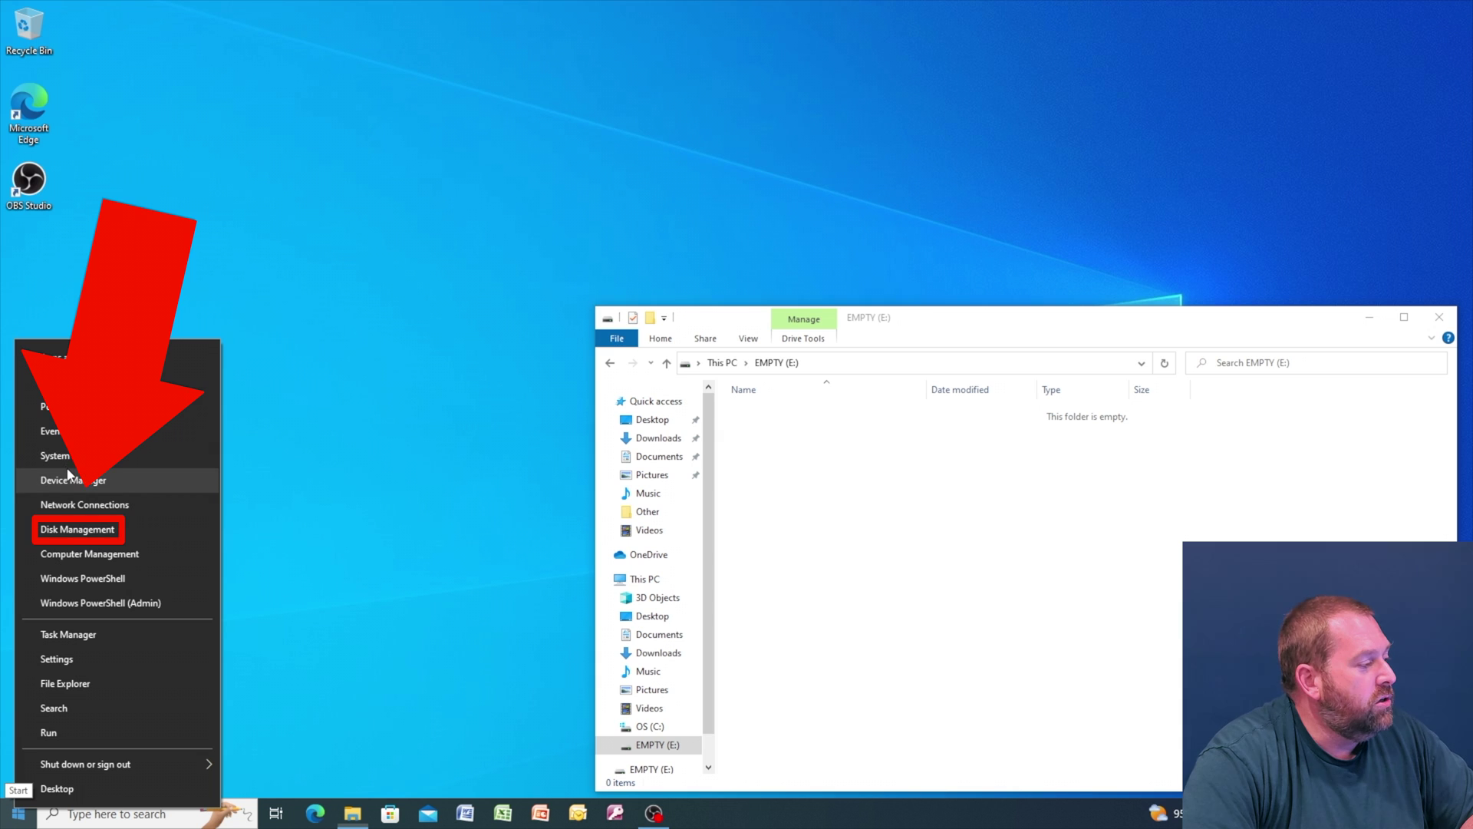
Step: In Disk Management, quick format the removable EMPTY (E:) volume as FAT32 with the default allocation unit size, and close the tool
{"action": "left_click", "coordinate": [137, 533]}
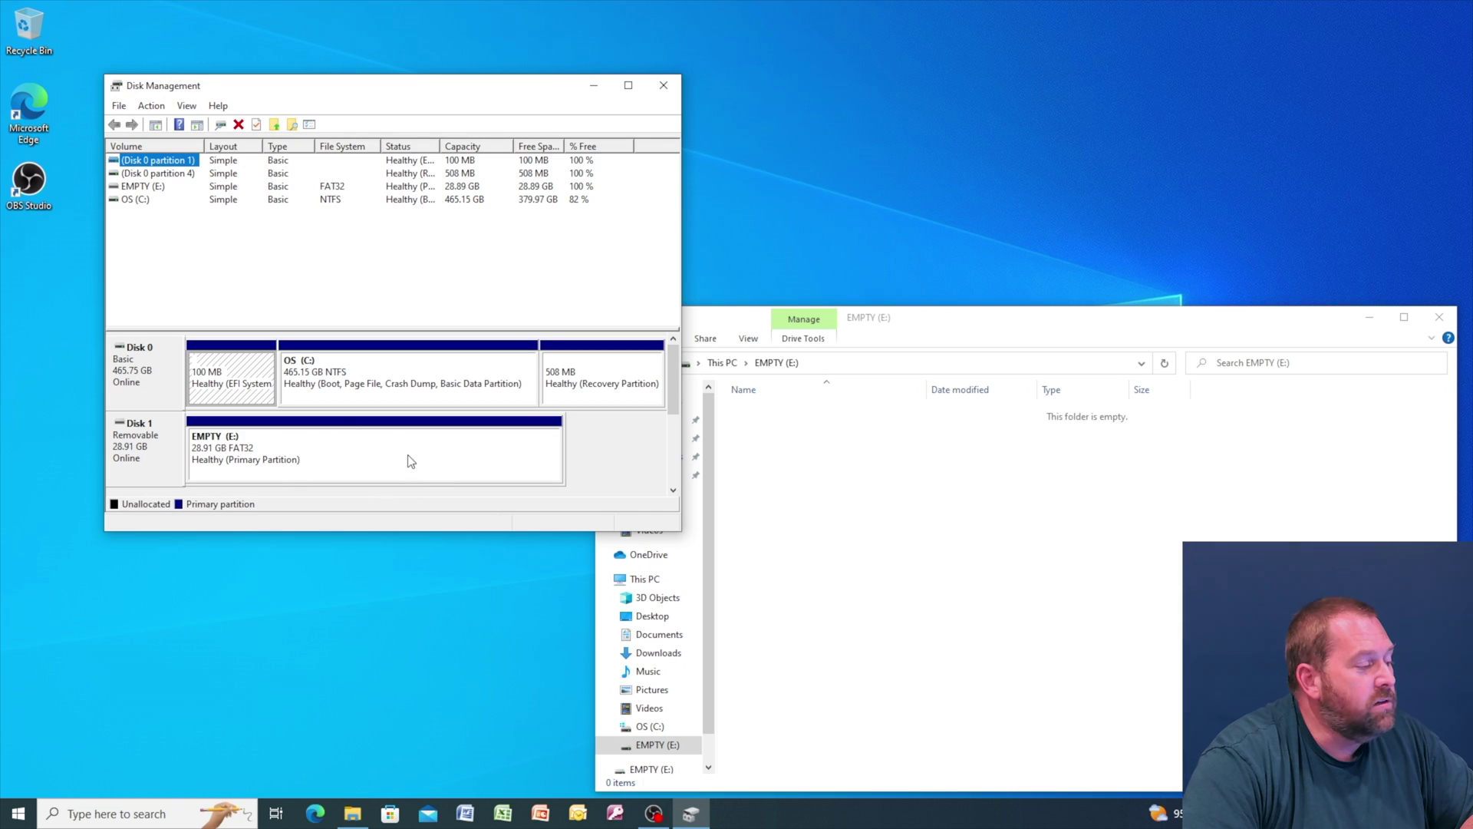
{"action": "right_click", "coordinate": [364, 454]}
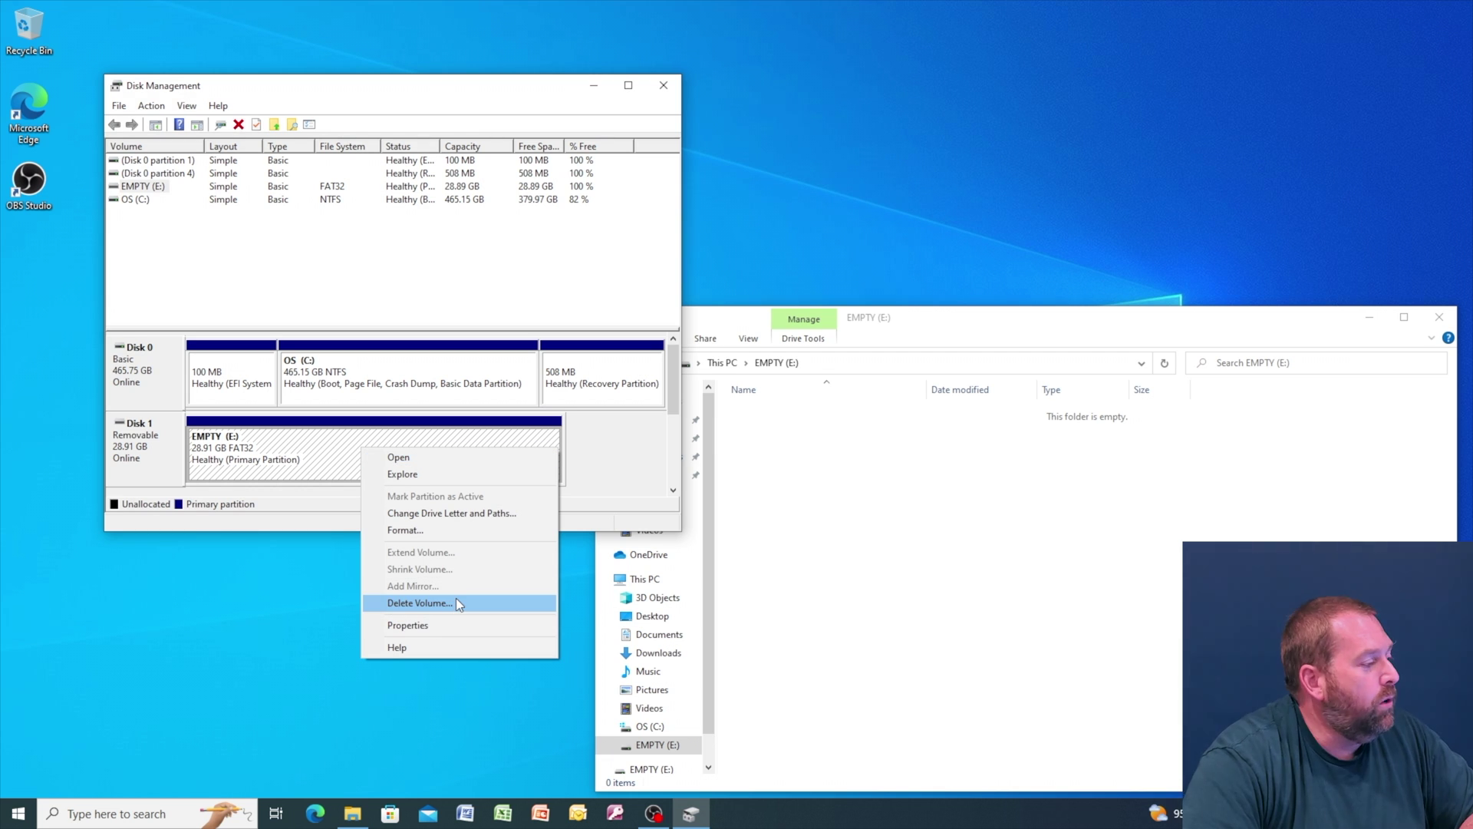
{"action": "left_click", "coordinate": [281, 252]}
{"action": "left_click", "coordinate": [130, 187]}
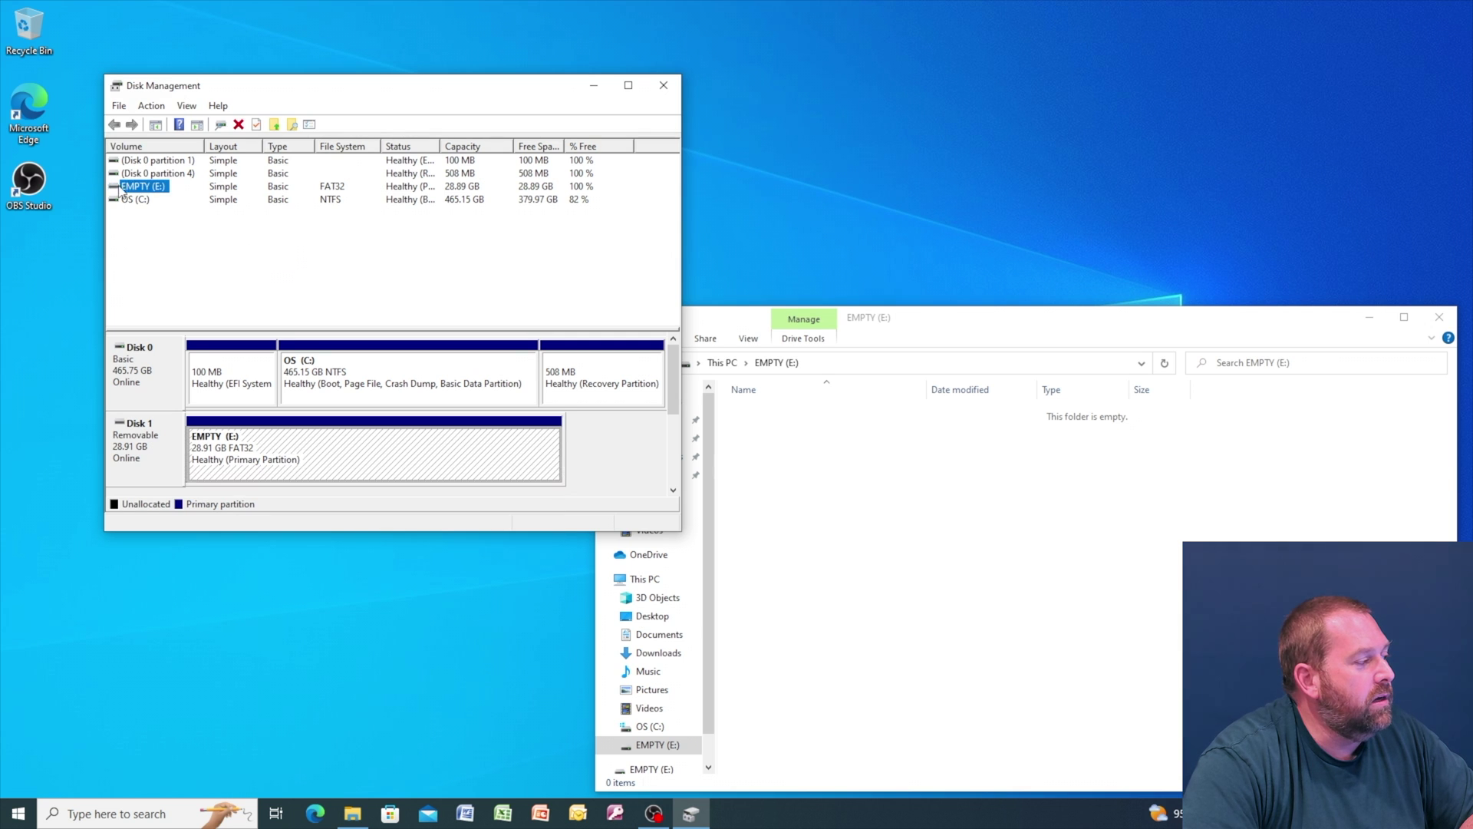
{"action": "right_click", "coordinate": [161, 195]}
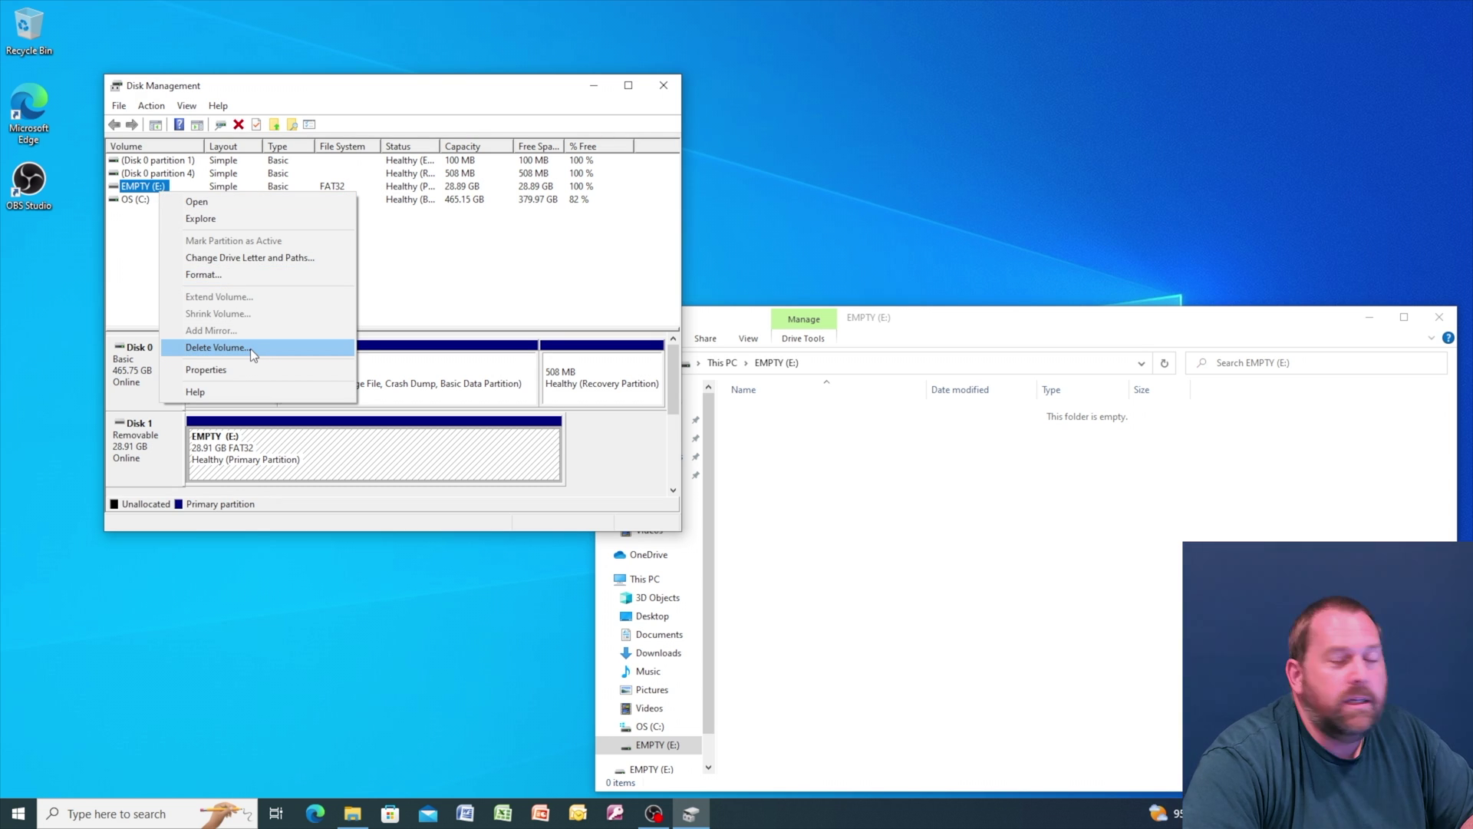
{"action": "left_click", "coordinate": [240, 274]}
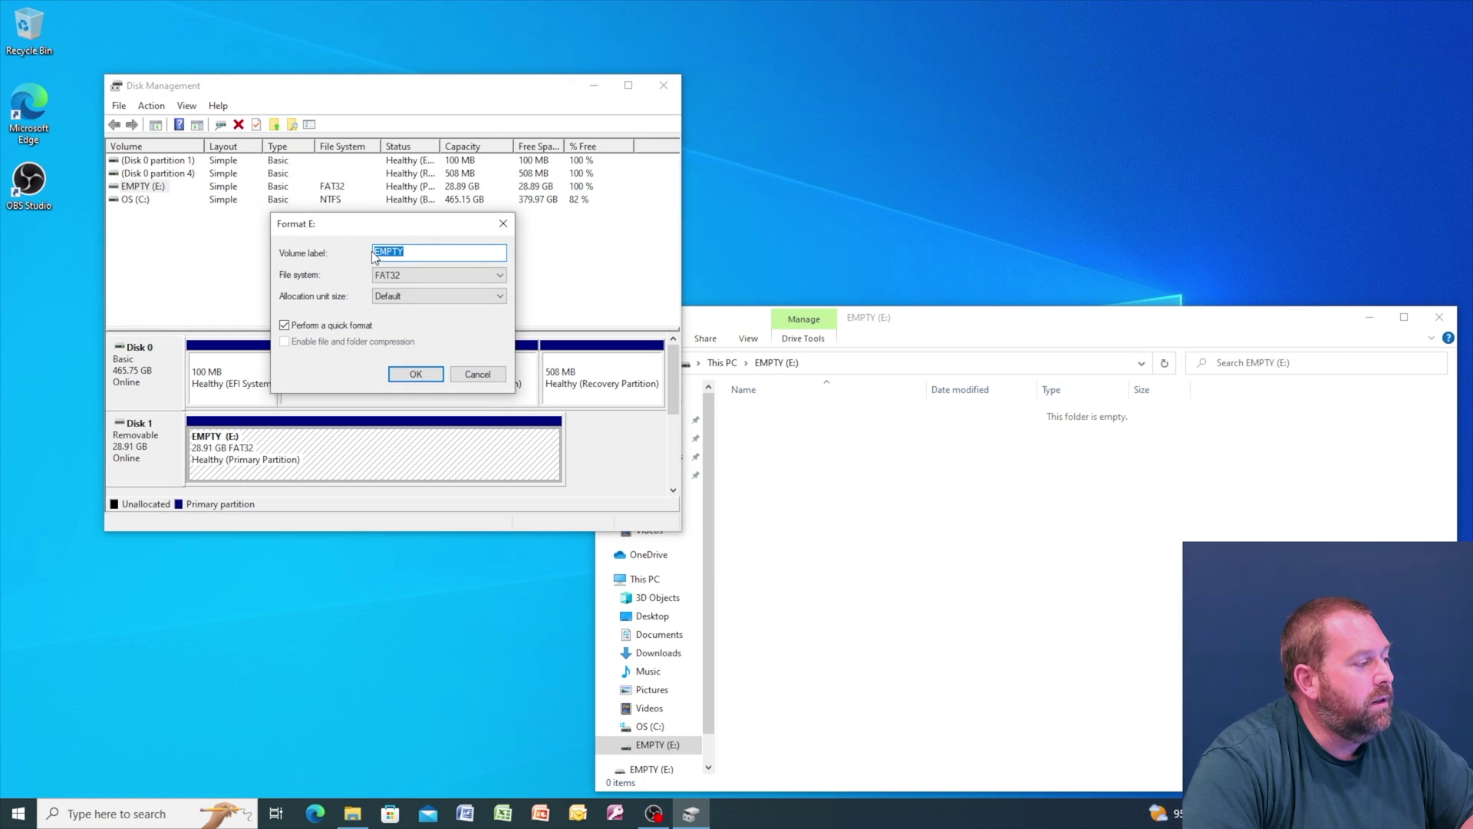
{"action": "left_click", "coordinate": [431, 276]}
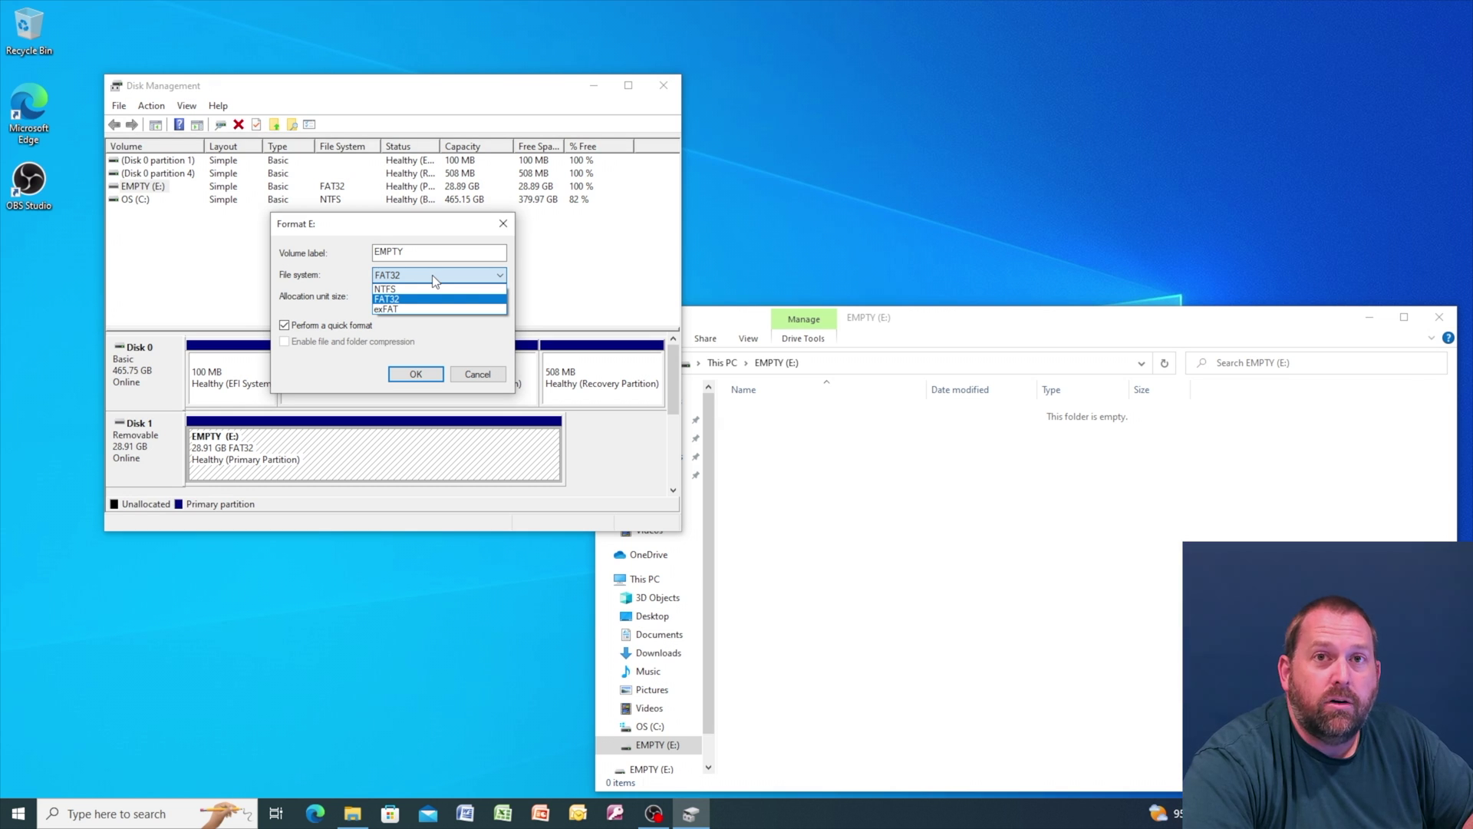
{"action": "left_click", "coordinate": [432, 276]}
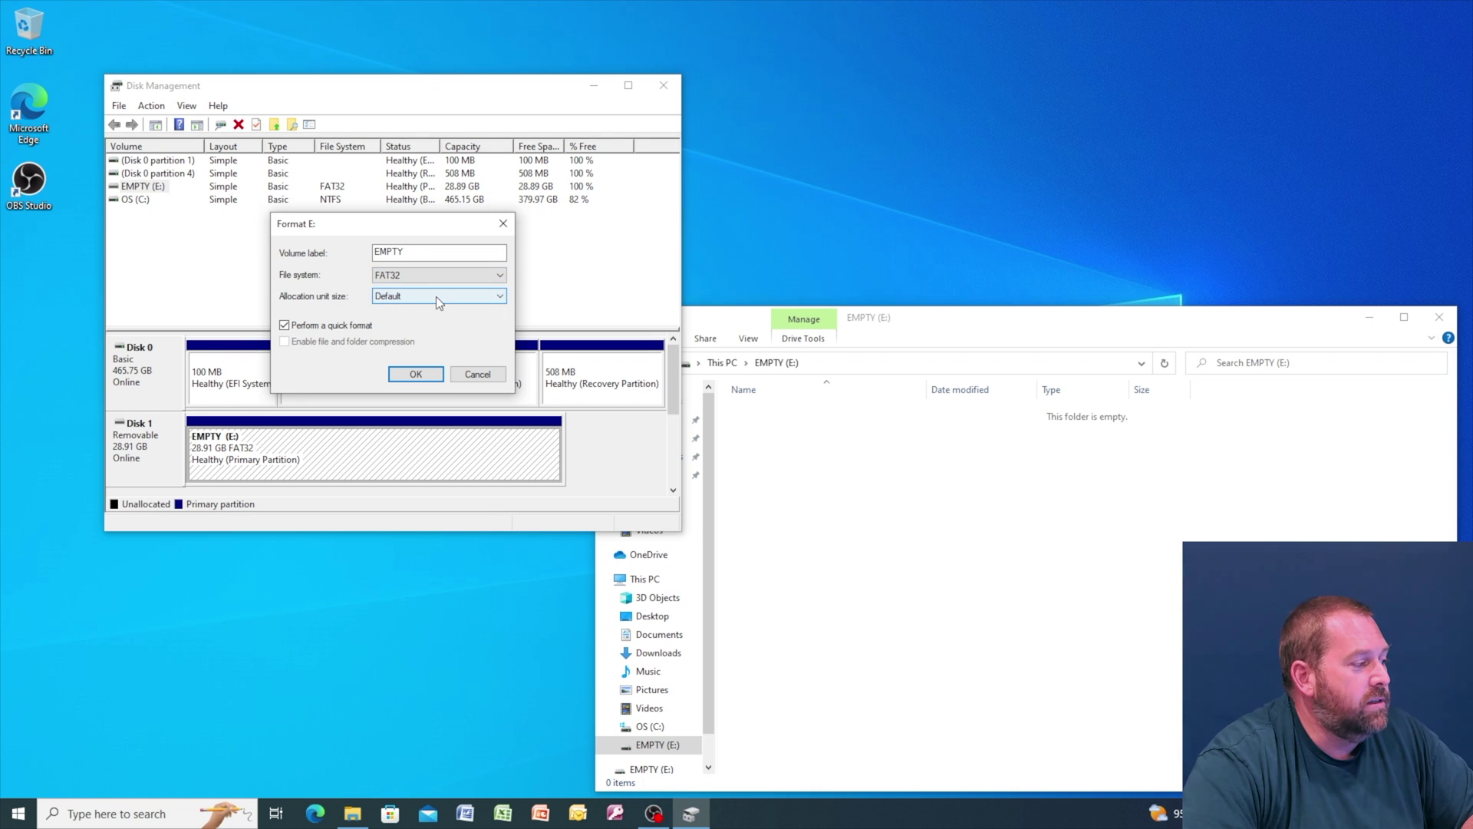
{"action": "left_click", "coordinate": [415, 375]}
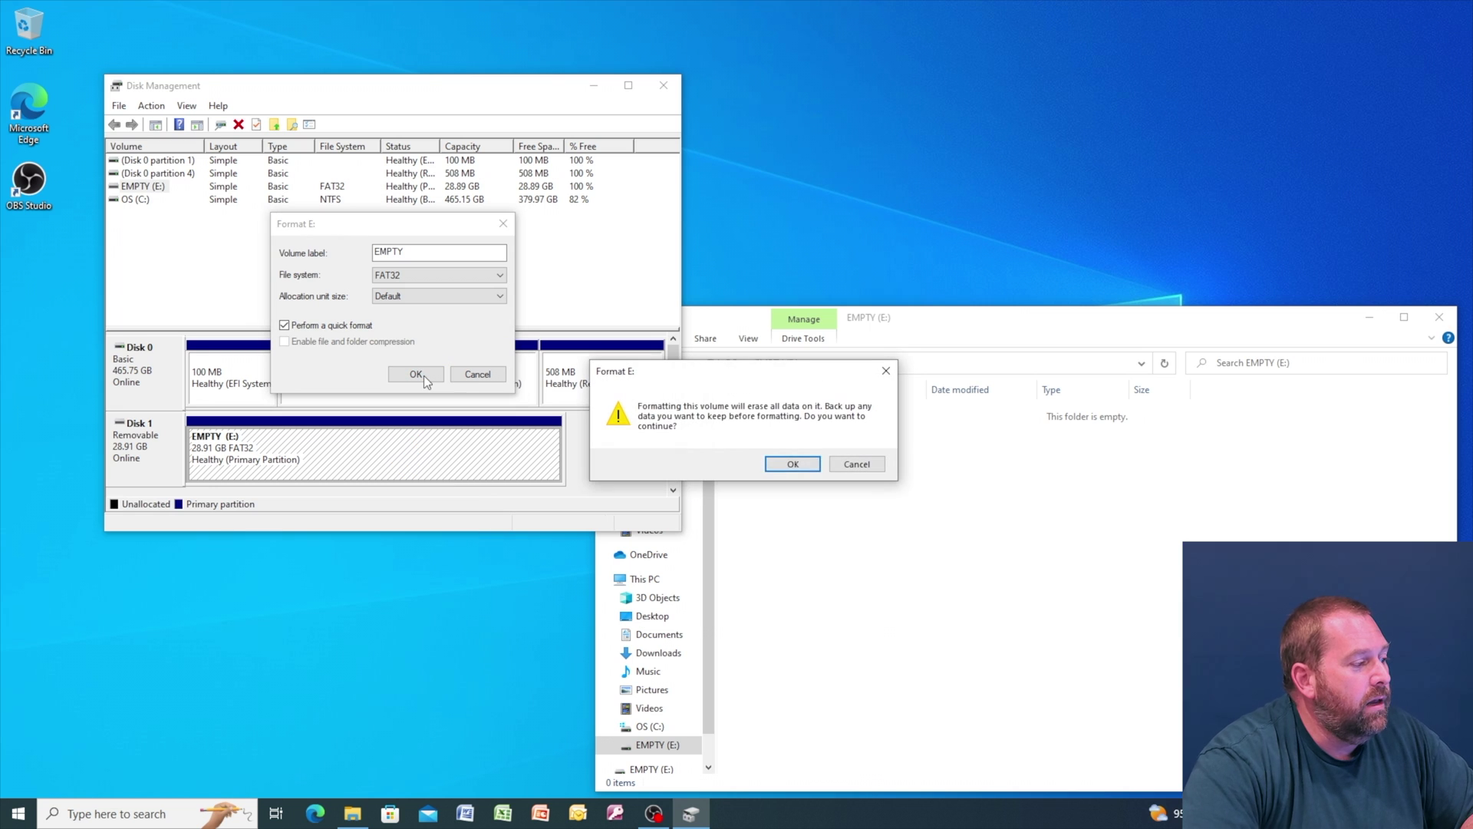
{"action": "left_click", "coordinate": [795, 465]}
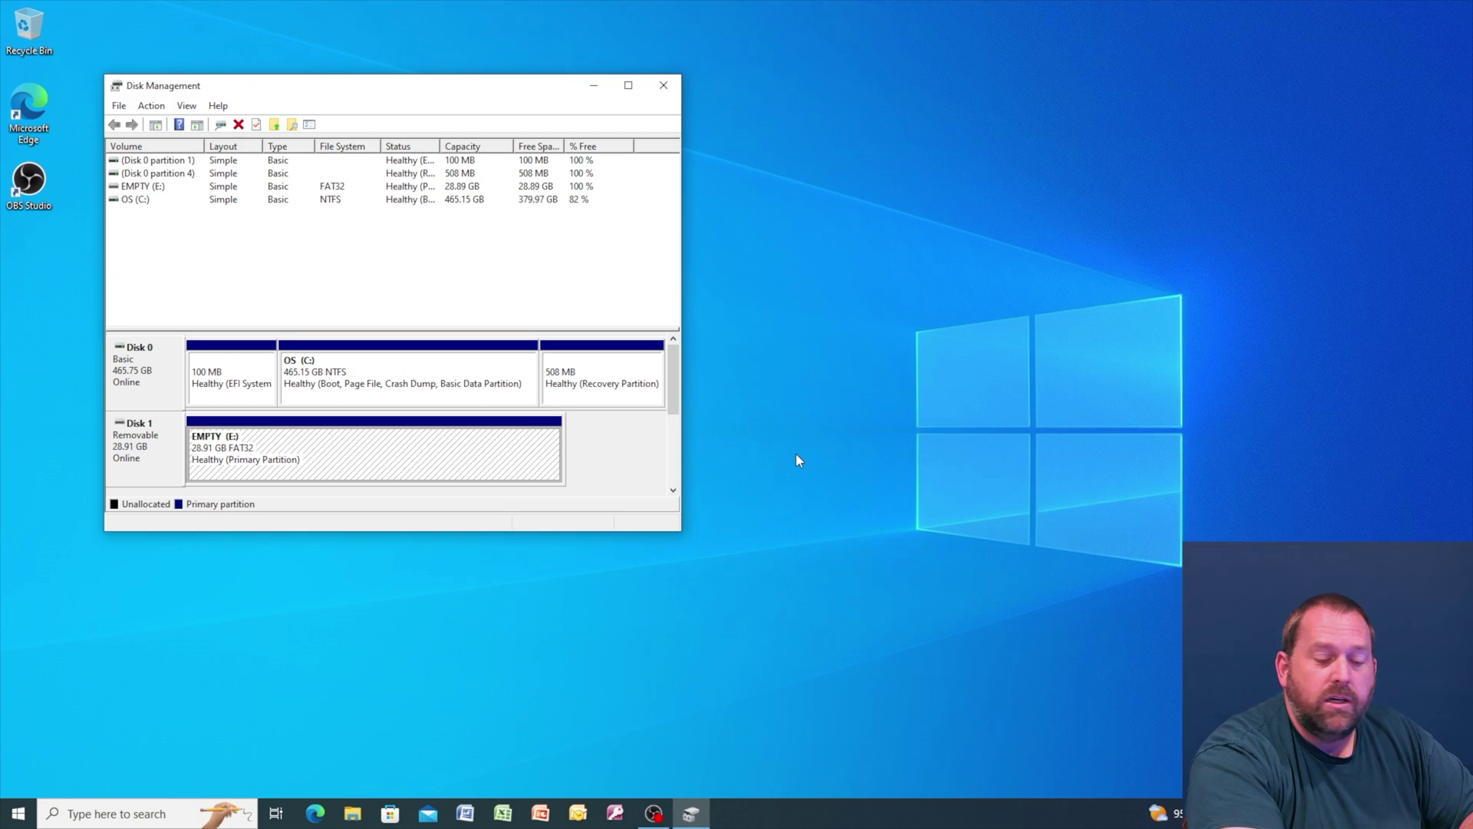
{"action": "left_click", "coordinate": [664, 85]}
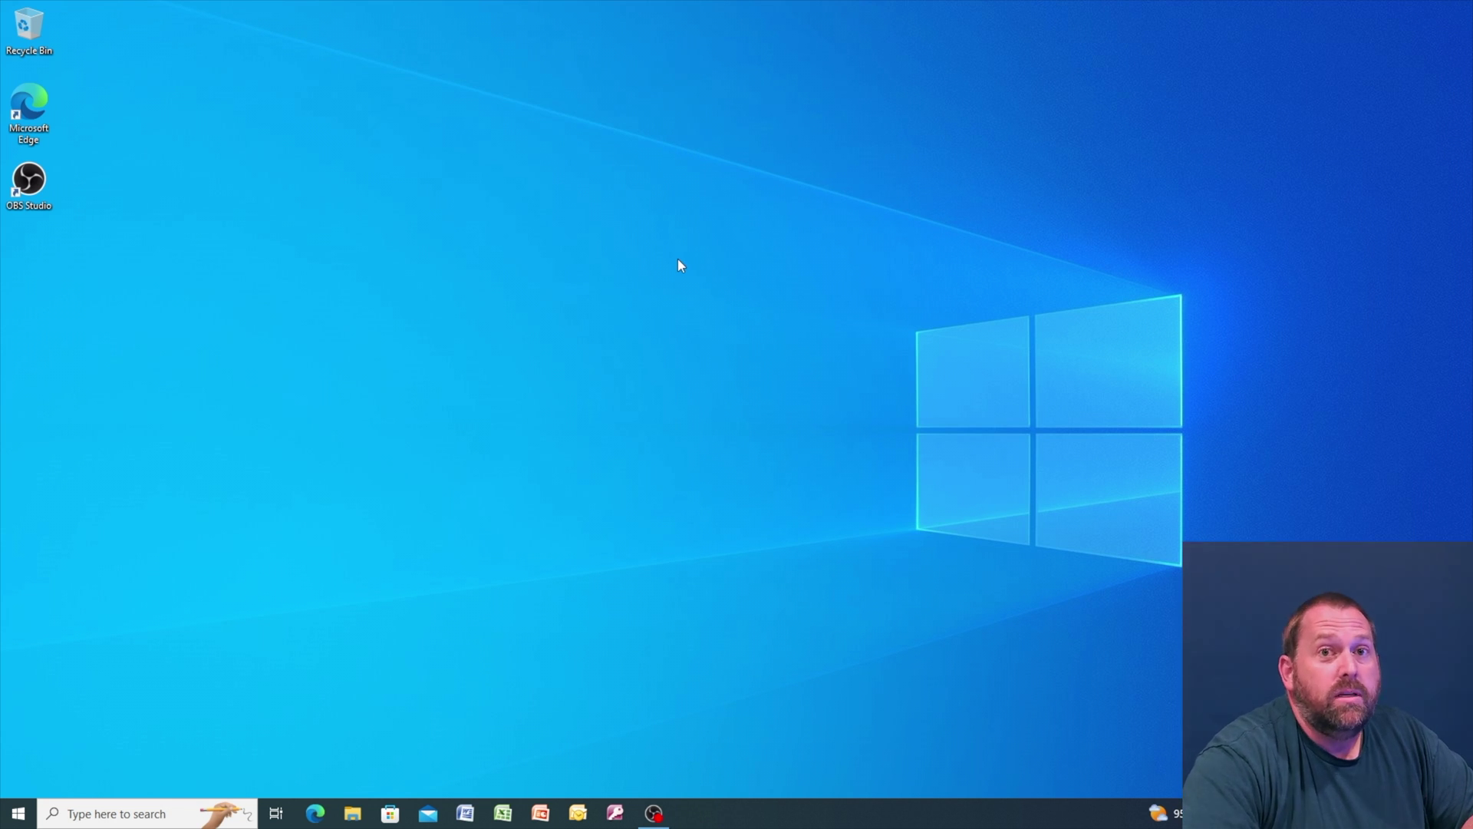
Step: Switch to Microsoft Edge and search the web for "archive.org macos iso installers"
{"action": "left_click", "coordinate": [315, 813]}
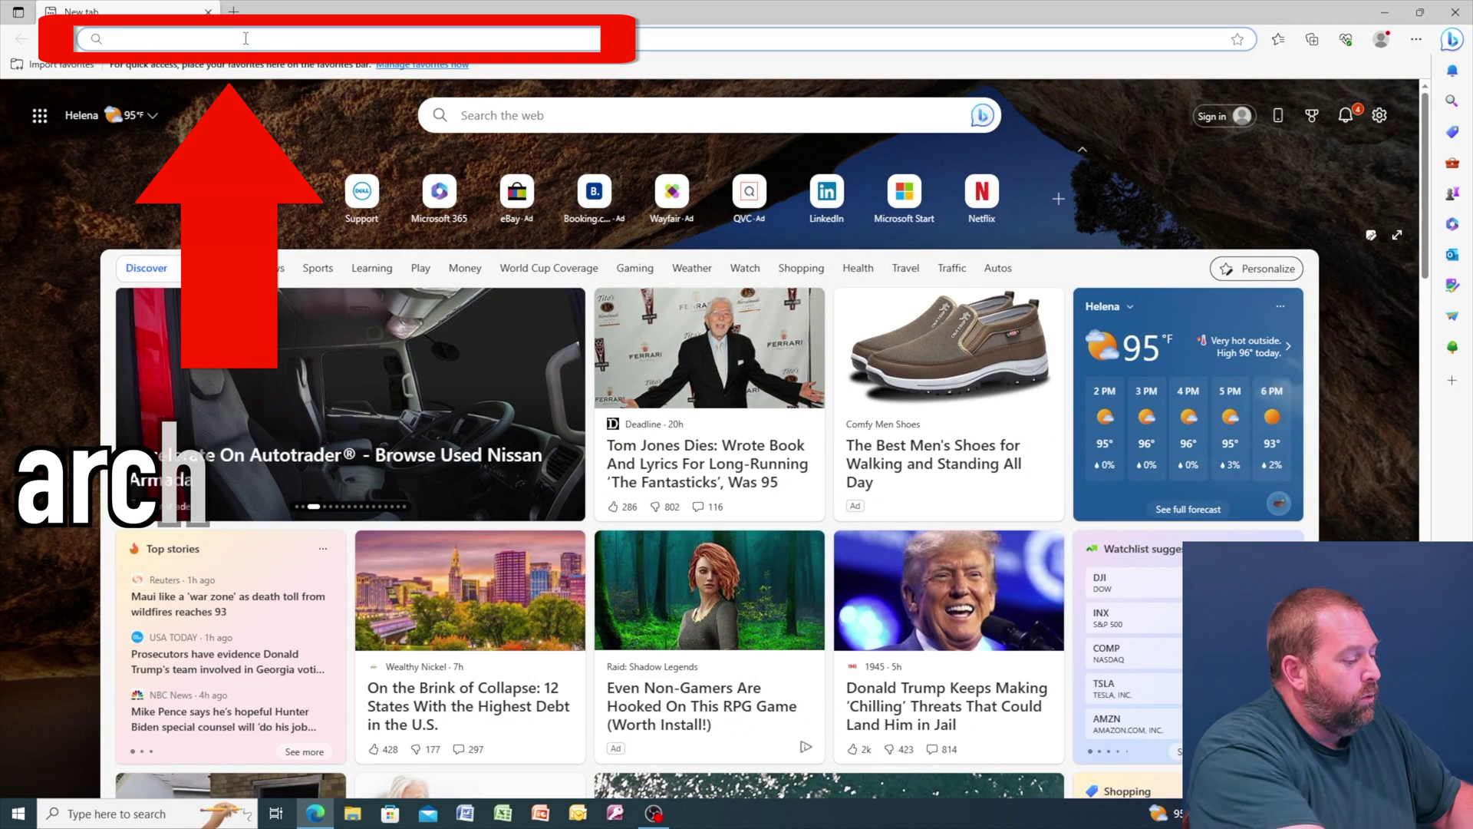
{"action": "type", "text": "ar"}
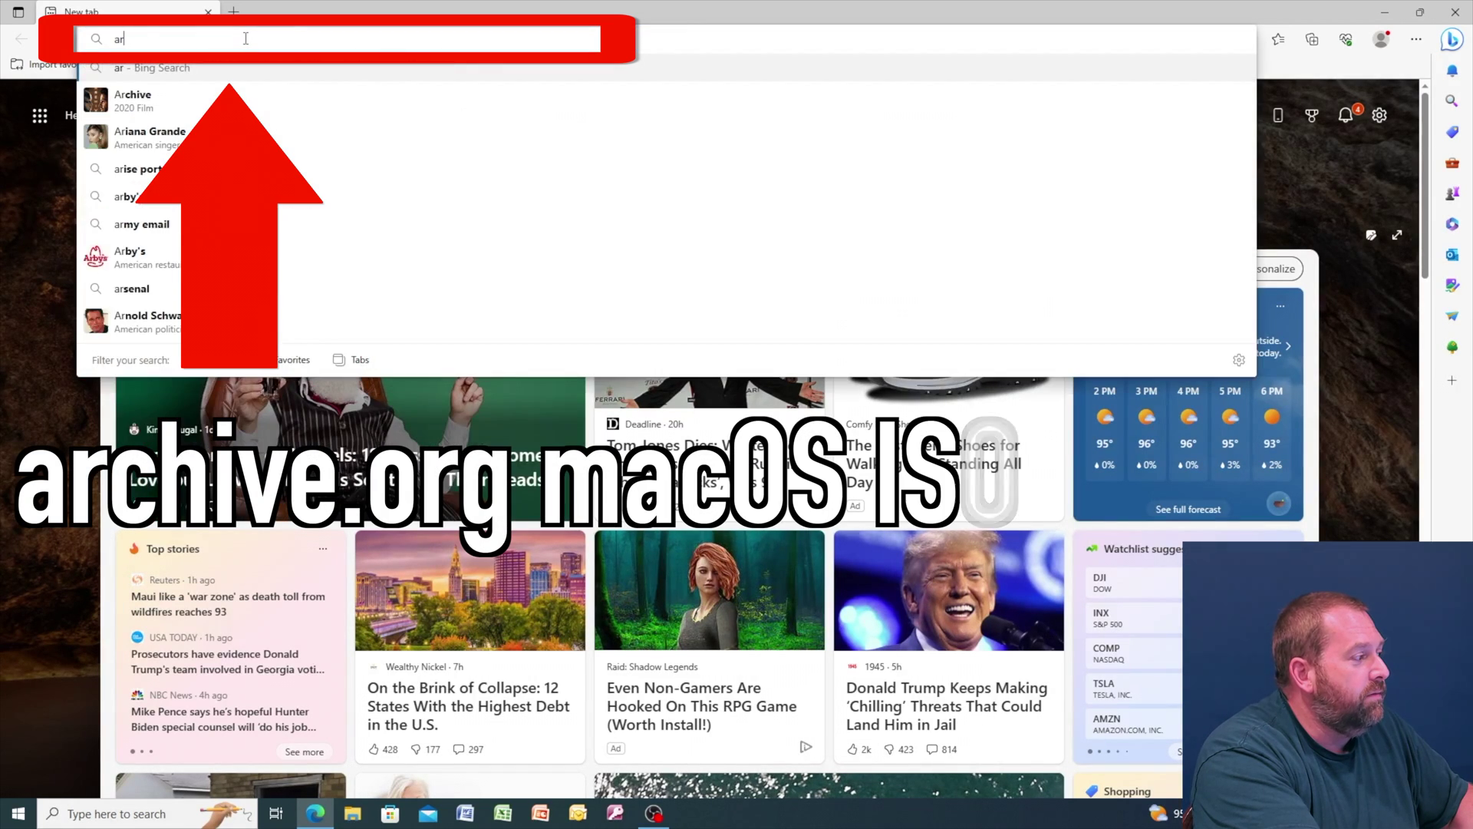
{"action": "type", "text": "chive.or"}
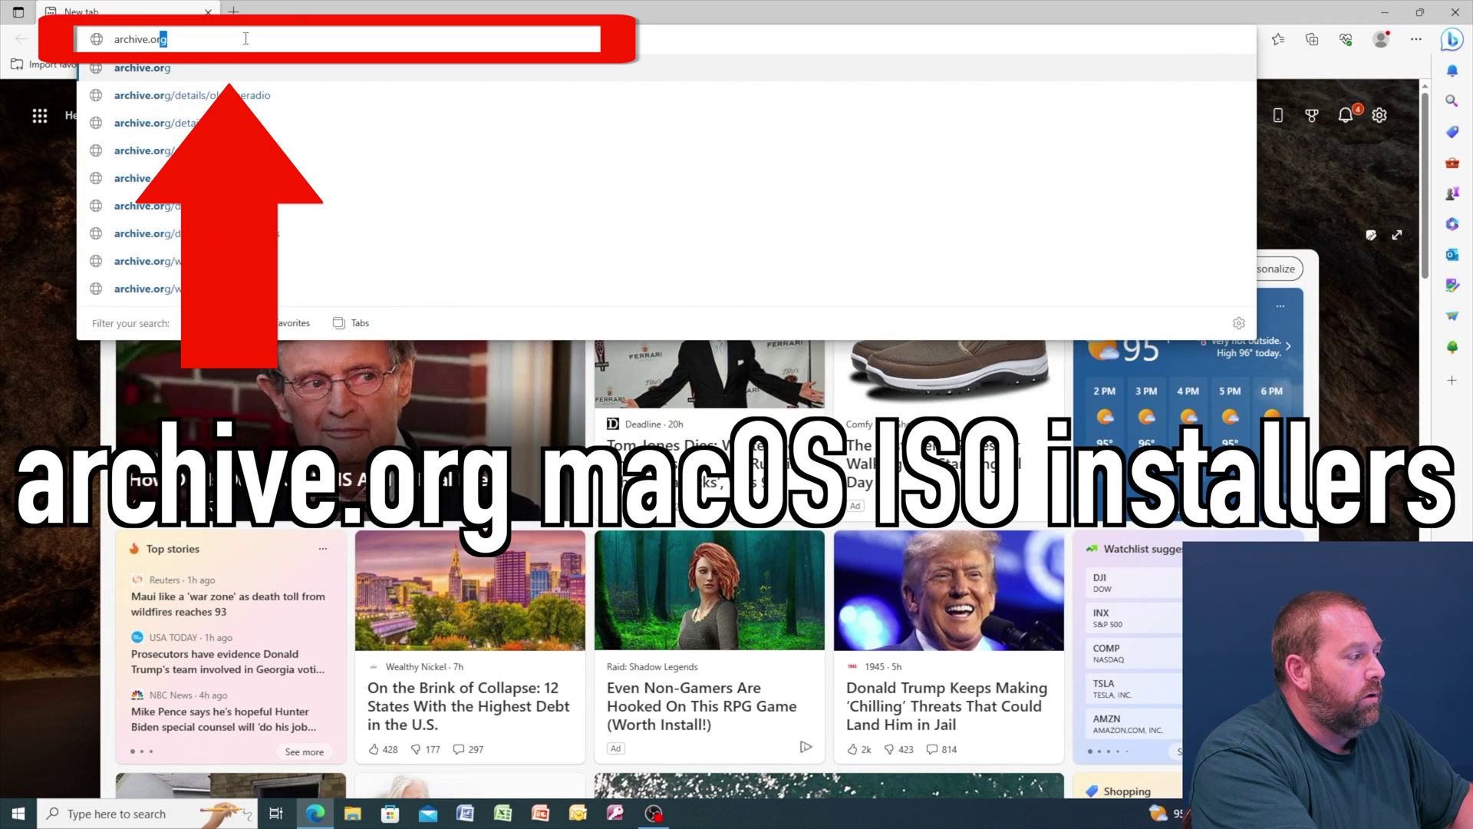
{"action": "type", "text": "g "}
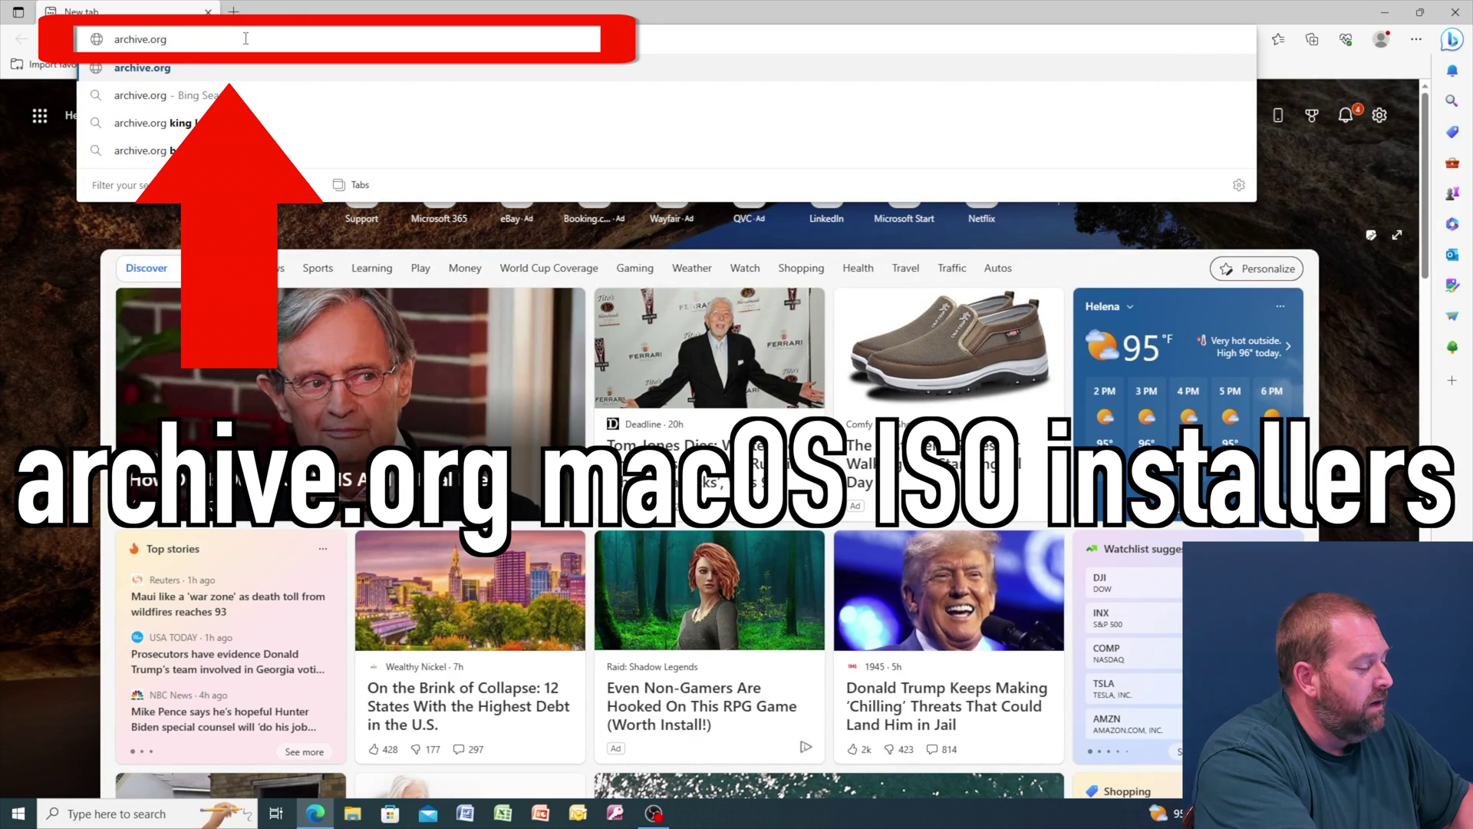
{"action": "type", "text": "macos"}
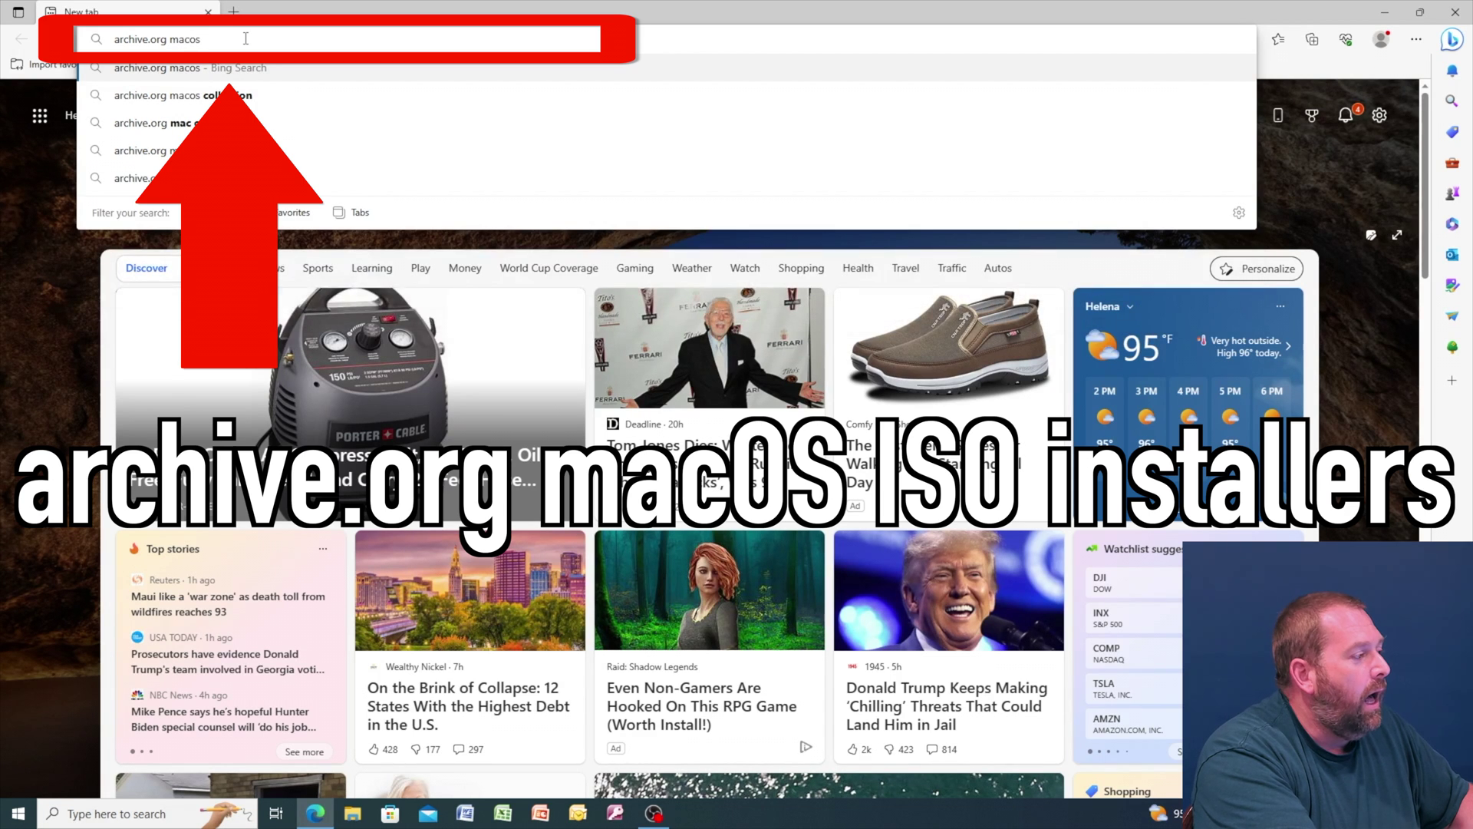
{"action": "type", "text": " iso"}
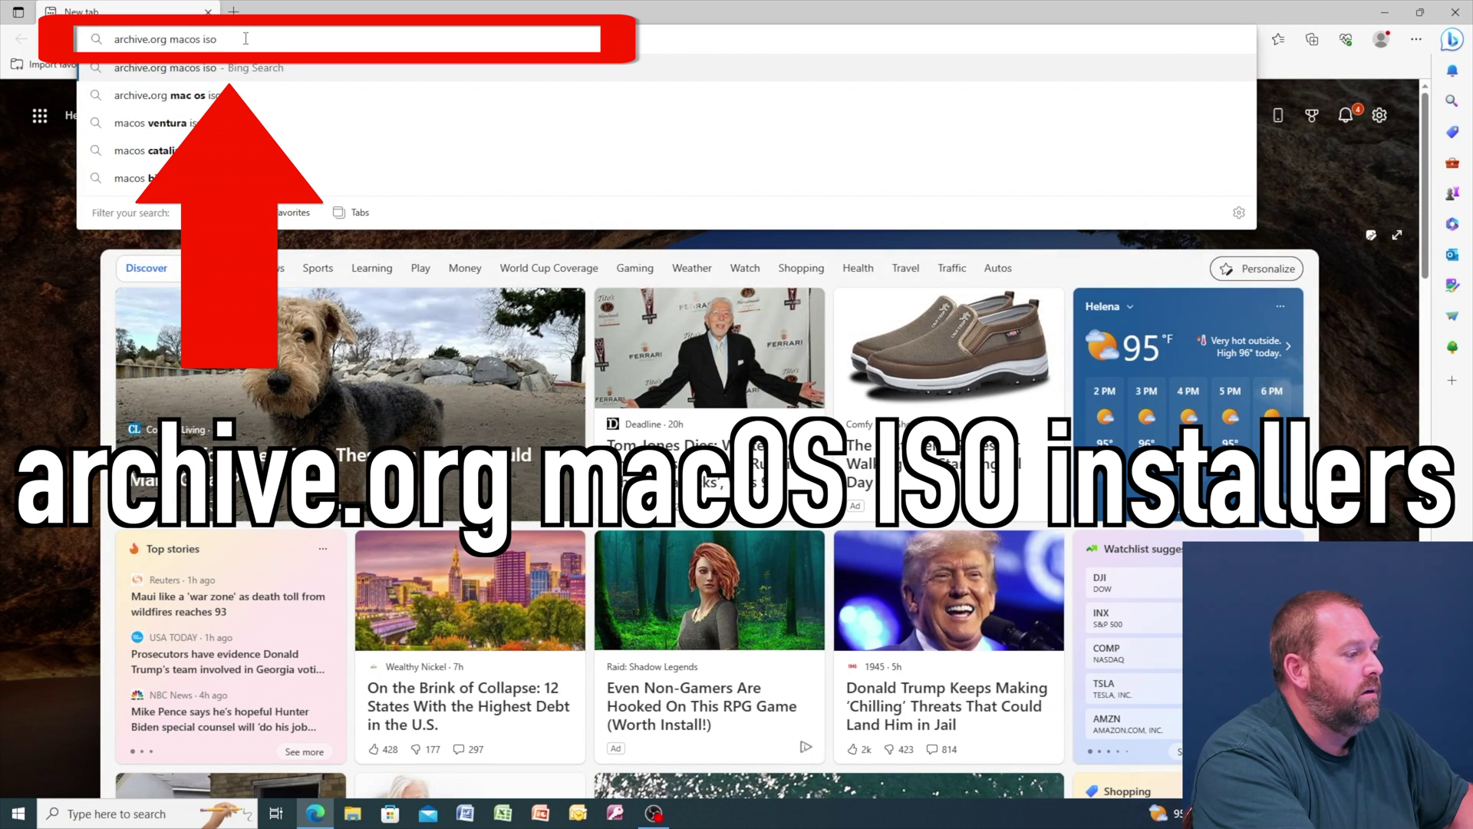
{"action": "type", "text": " installers"}
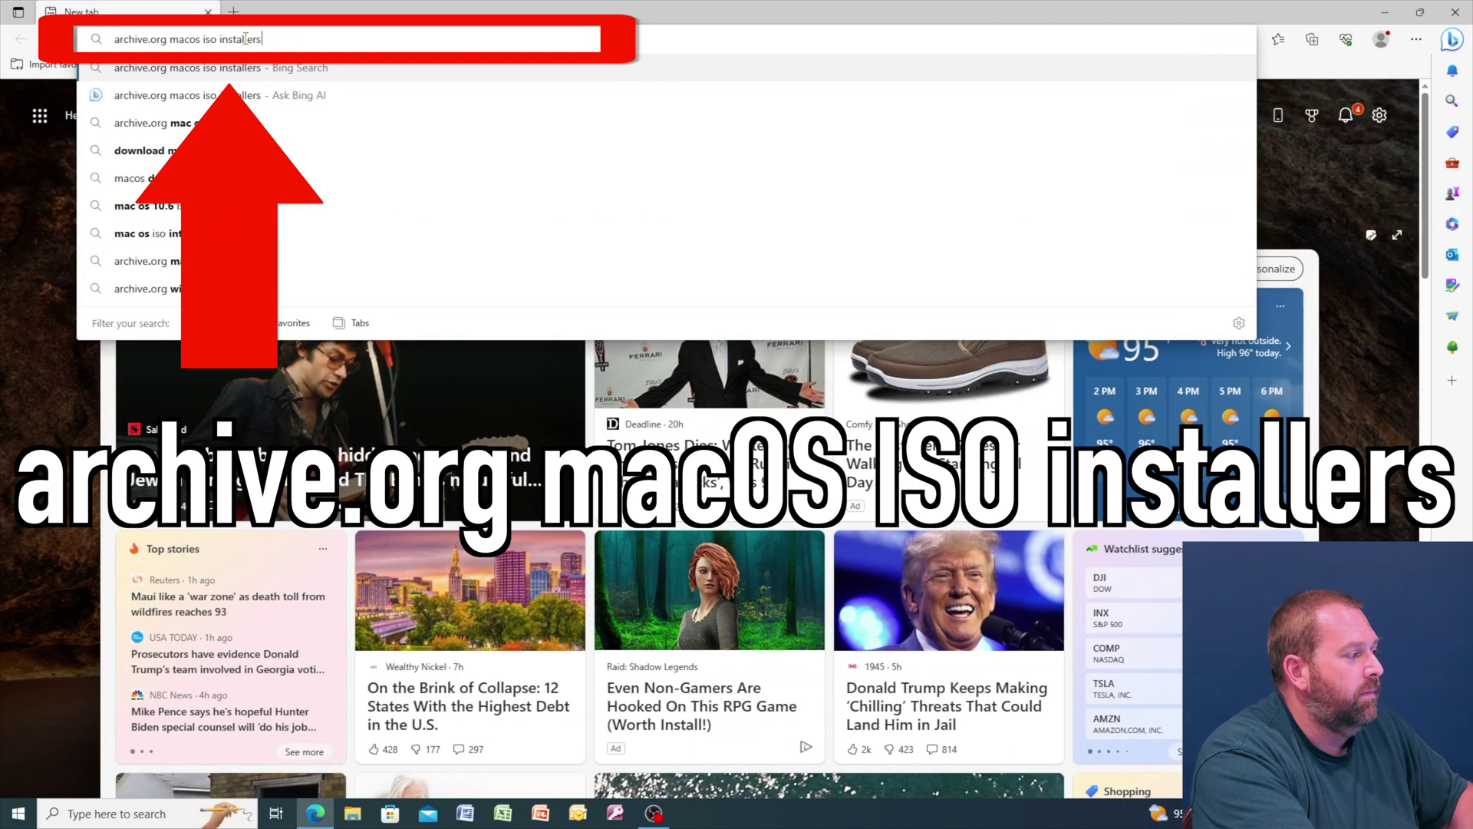
{"action": "key", "text": "Return"}
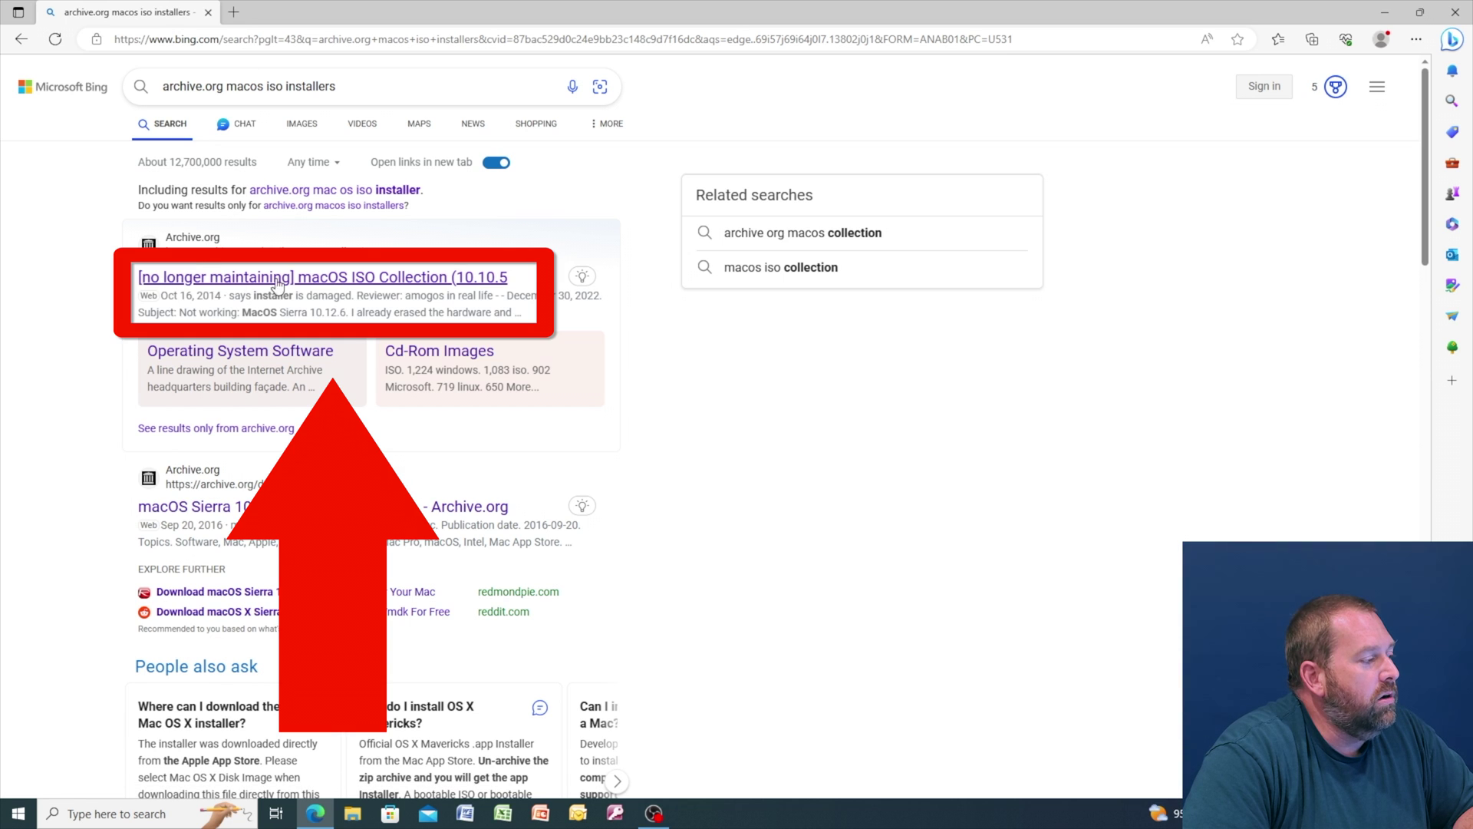
Step: Open Archive.org's macOS ISO Collection, download the 10.13.6 High Sierra ISO image, and minimize the browser
{"action": "left_click", "coordinate": [461, 284]}
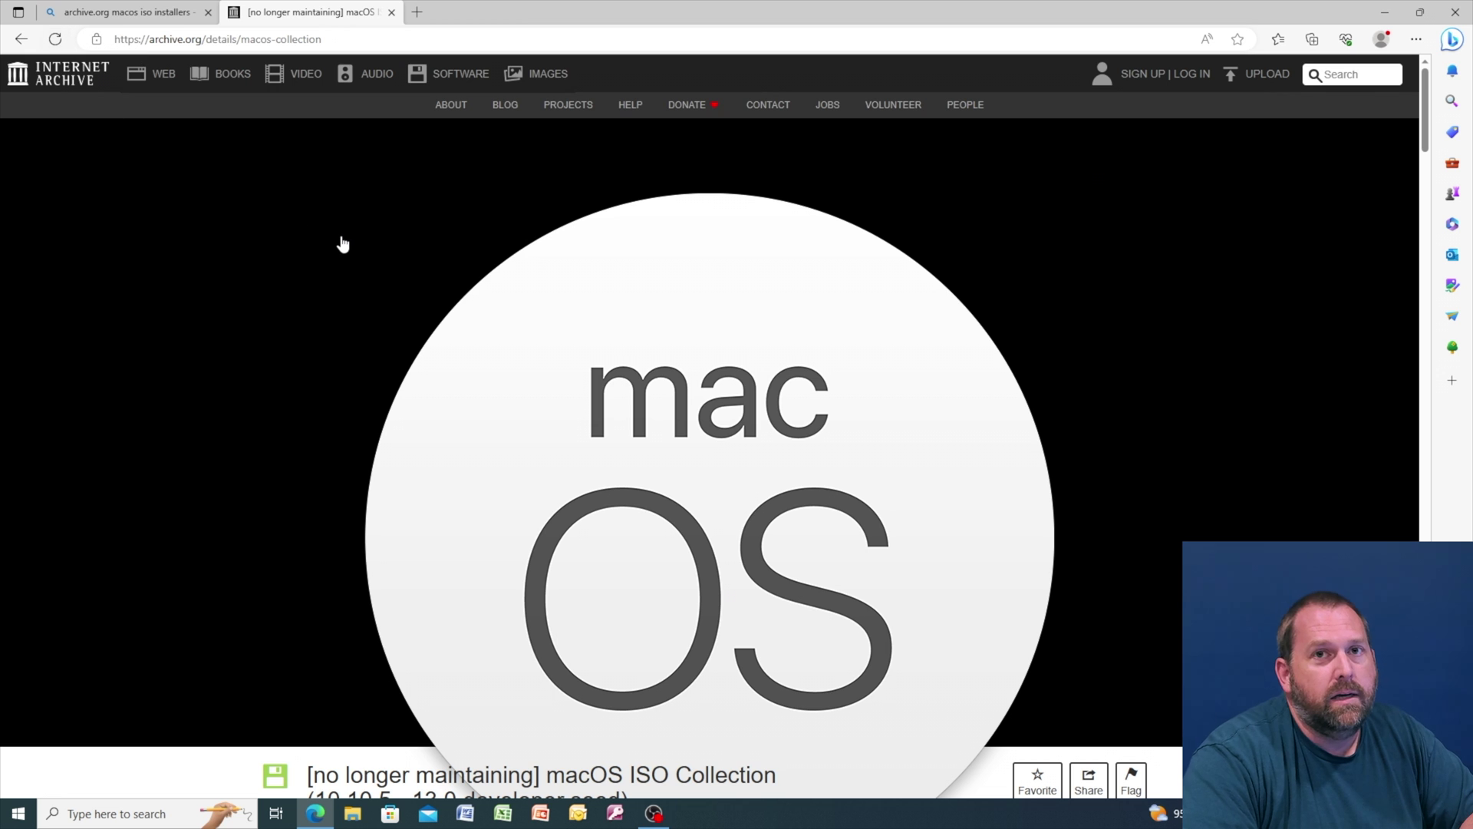
{"action": "scroll", "coordinate": [663, 397], "scroll_direction": "down", "scroll_amount": 10}
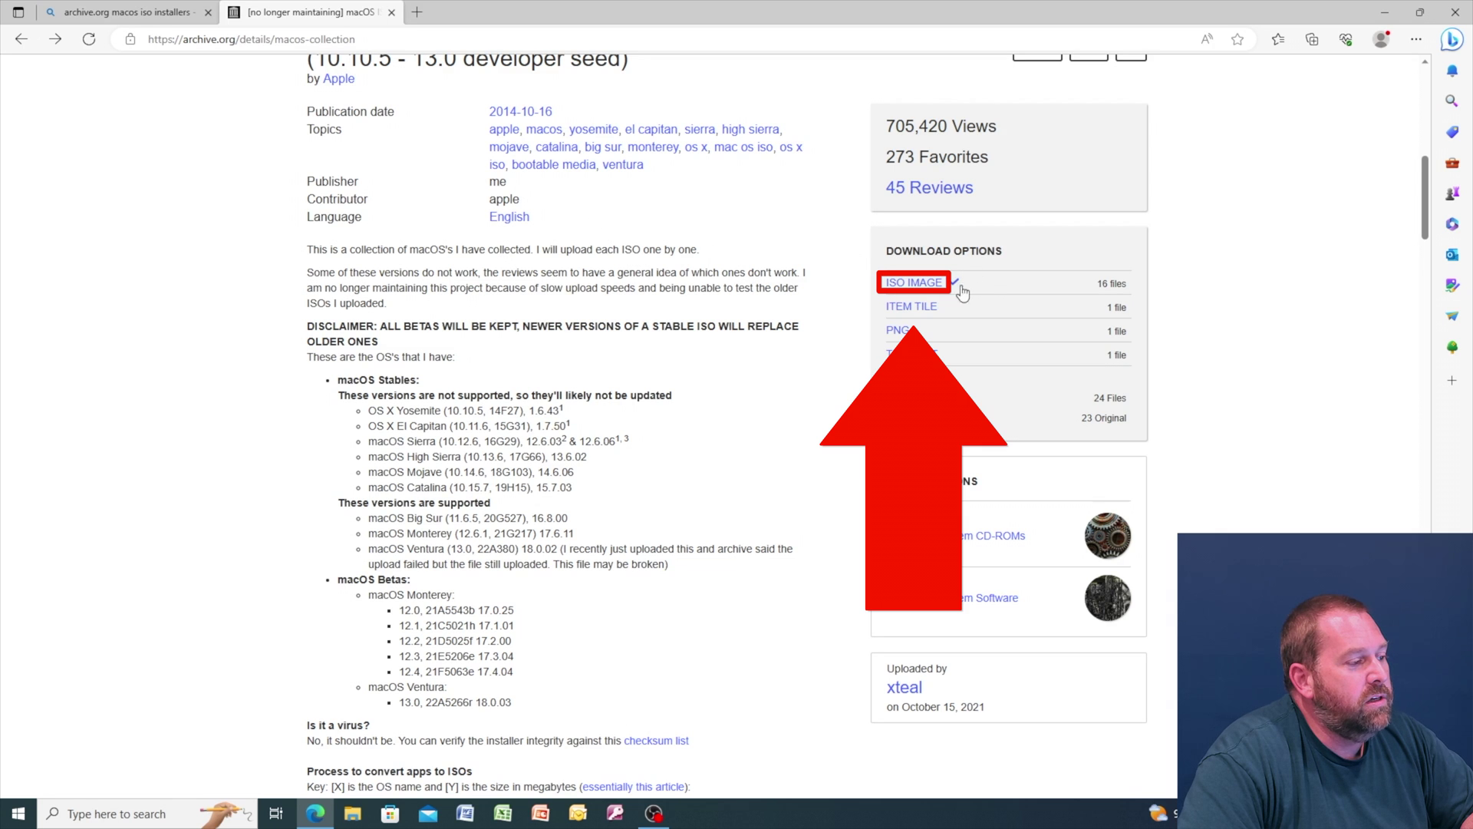
{"action": "left_click", "coordinate": [895, 284]}
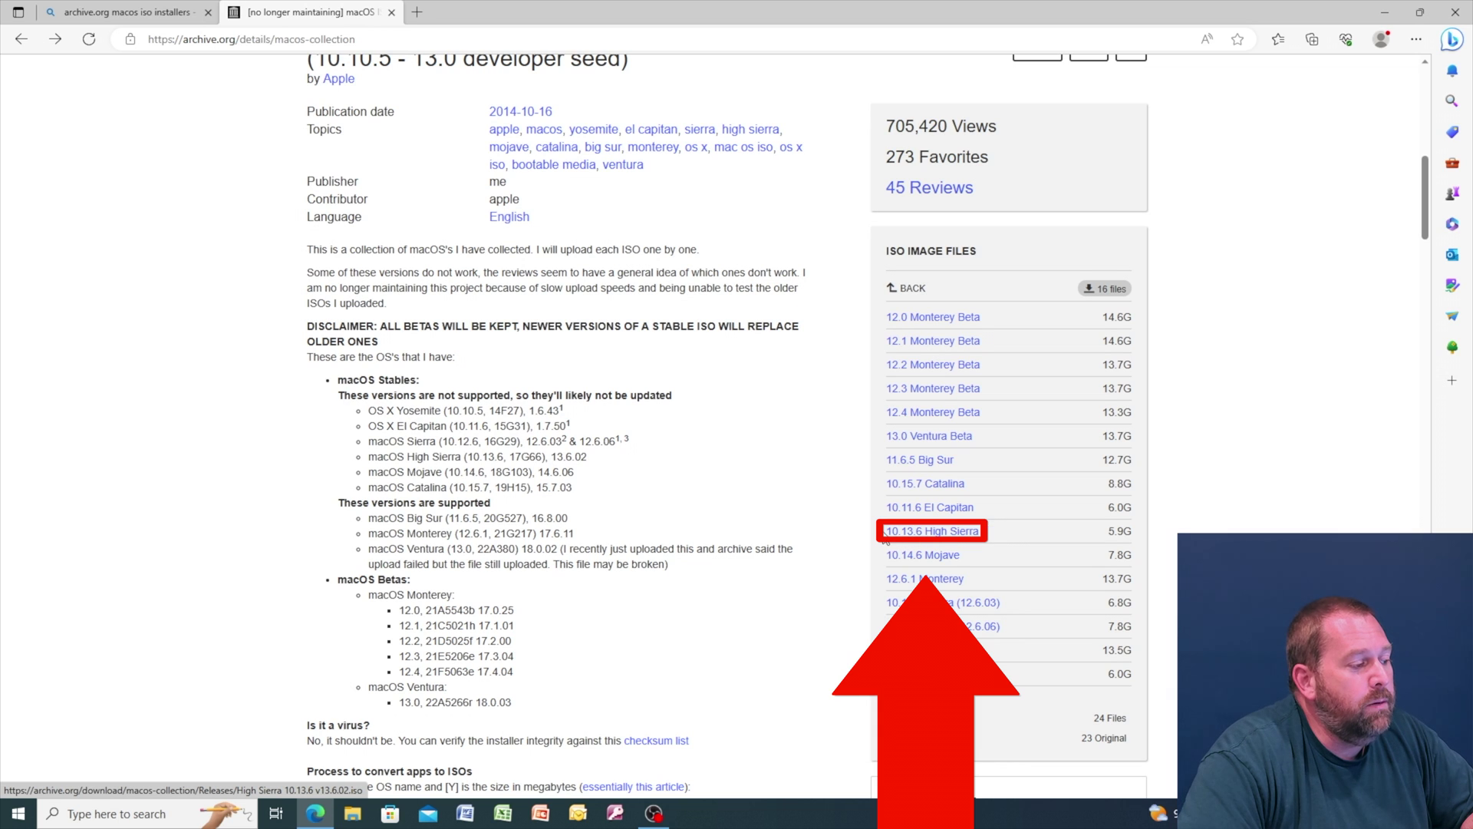
{"action": "left_click", "coordinate": [951, 536]}
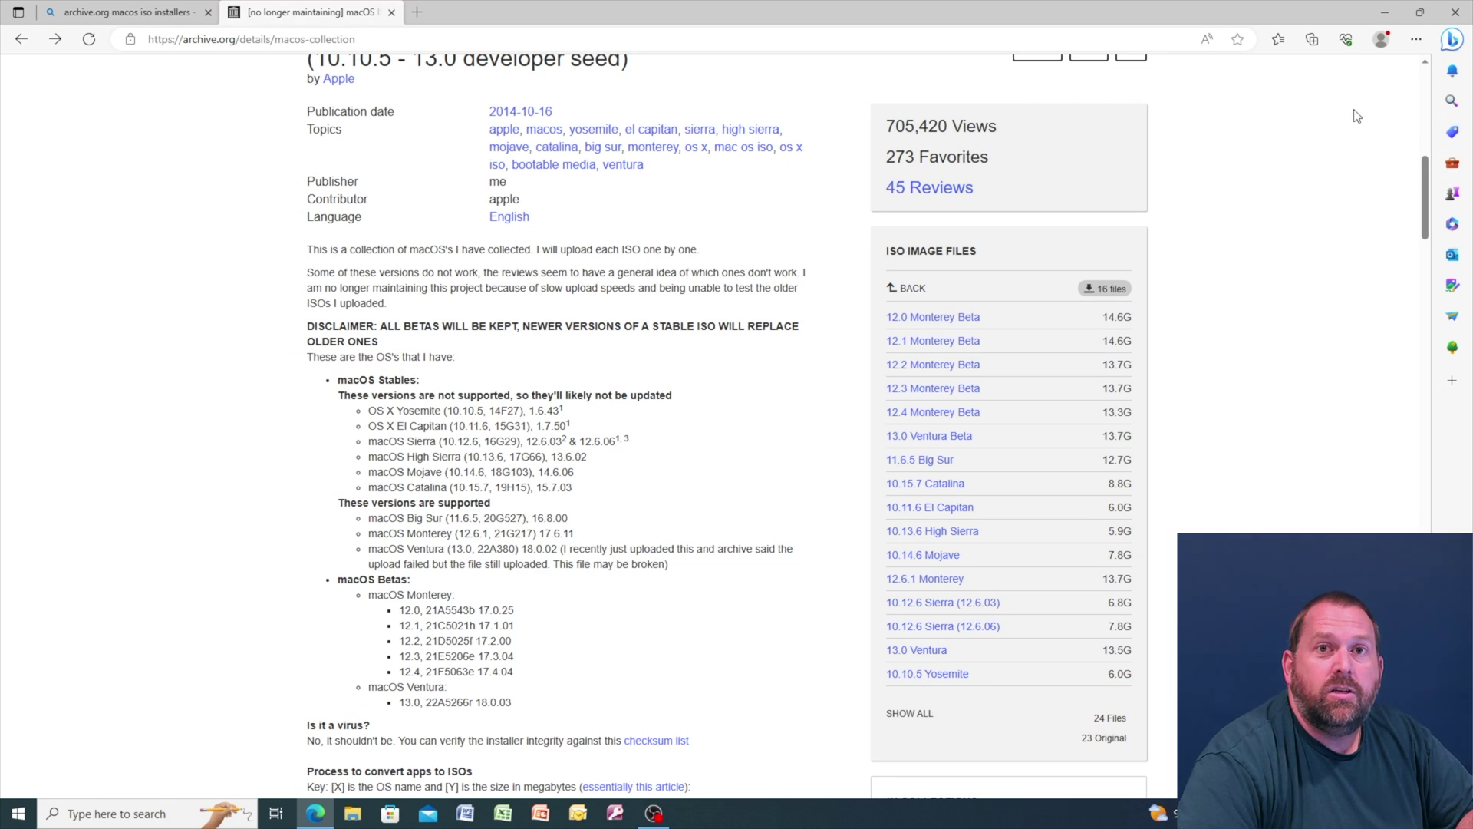
{"action": "left_click", "coordinate": [1387, 19]}
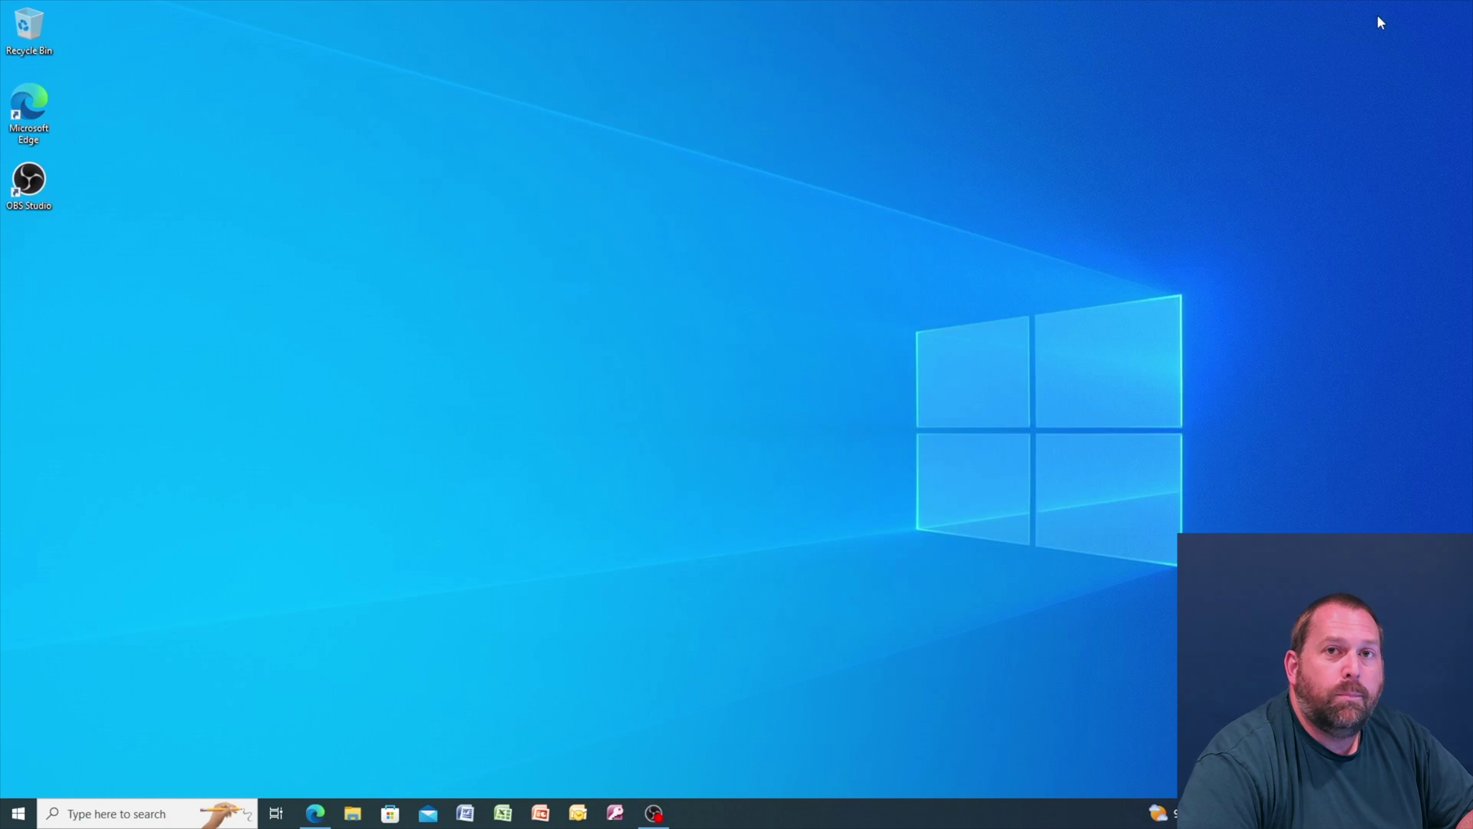
Step: In File Explorer's Downloads folder, check the file type of High Sierra 10.13.6 v13.6.02 in its properties
{"action": "left_click", "coordinate": [353, 813]}
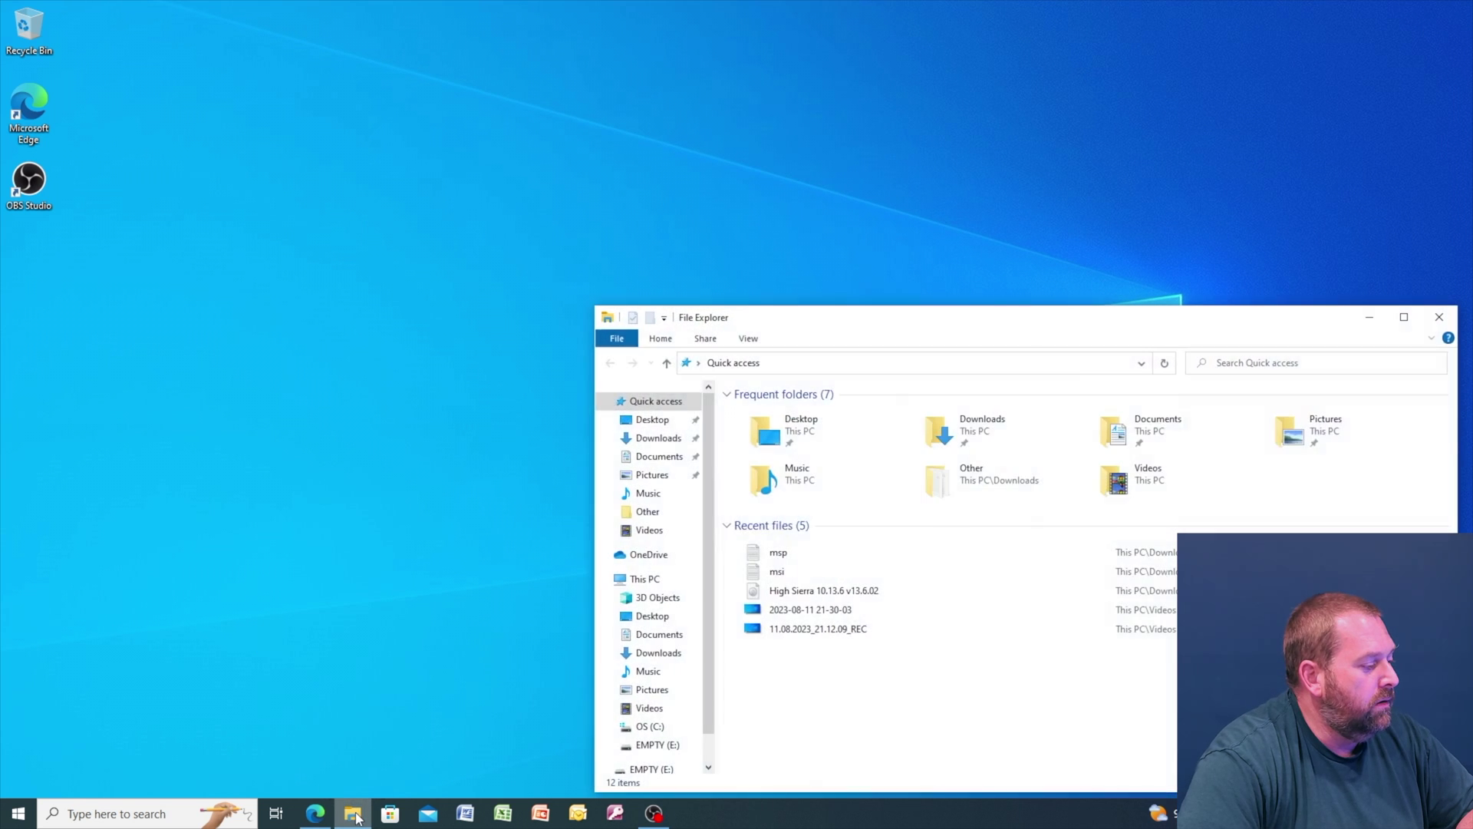
{"action": "left_click", "coordinate": [664, 441]}
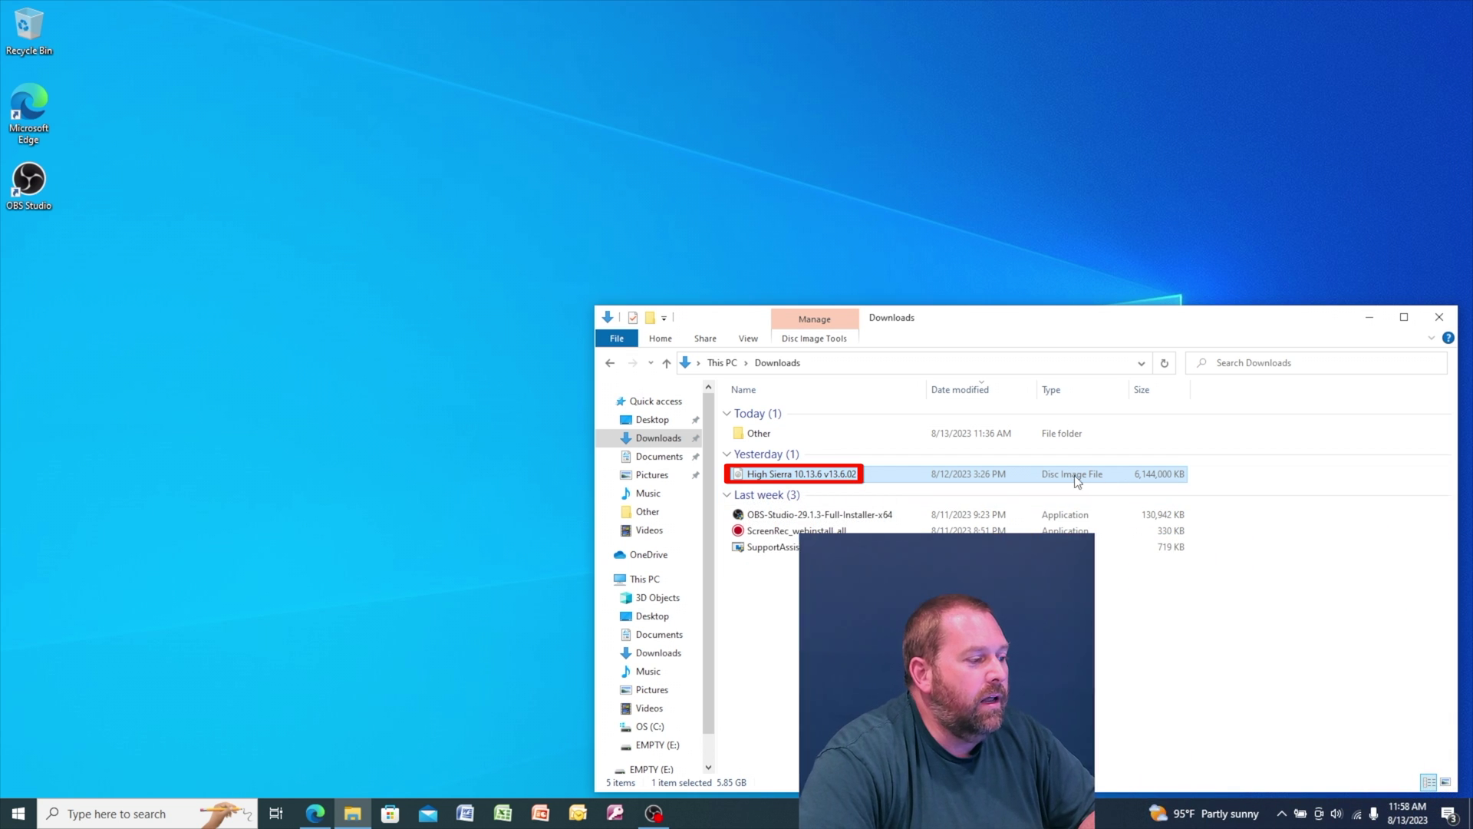
{"action": "right_click", "coordinate": [1038, 474]}
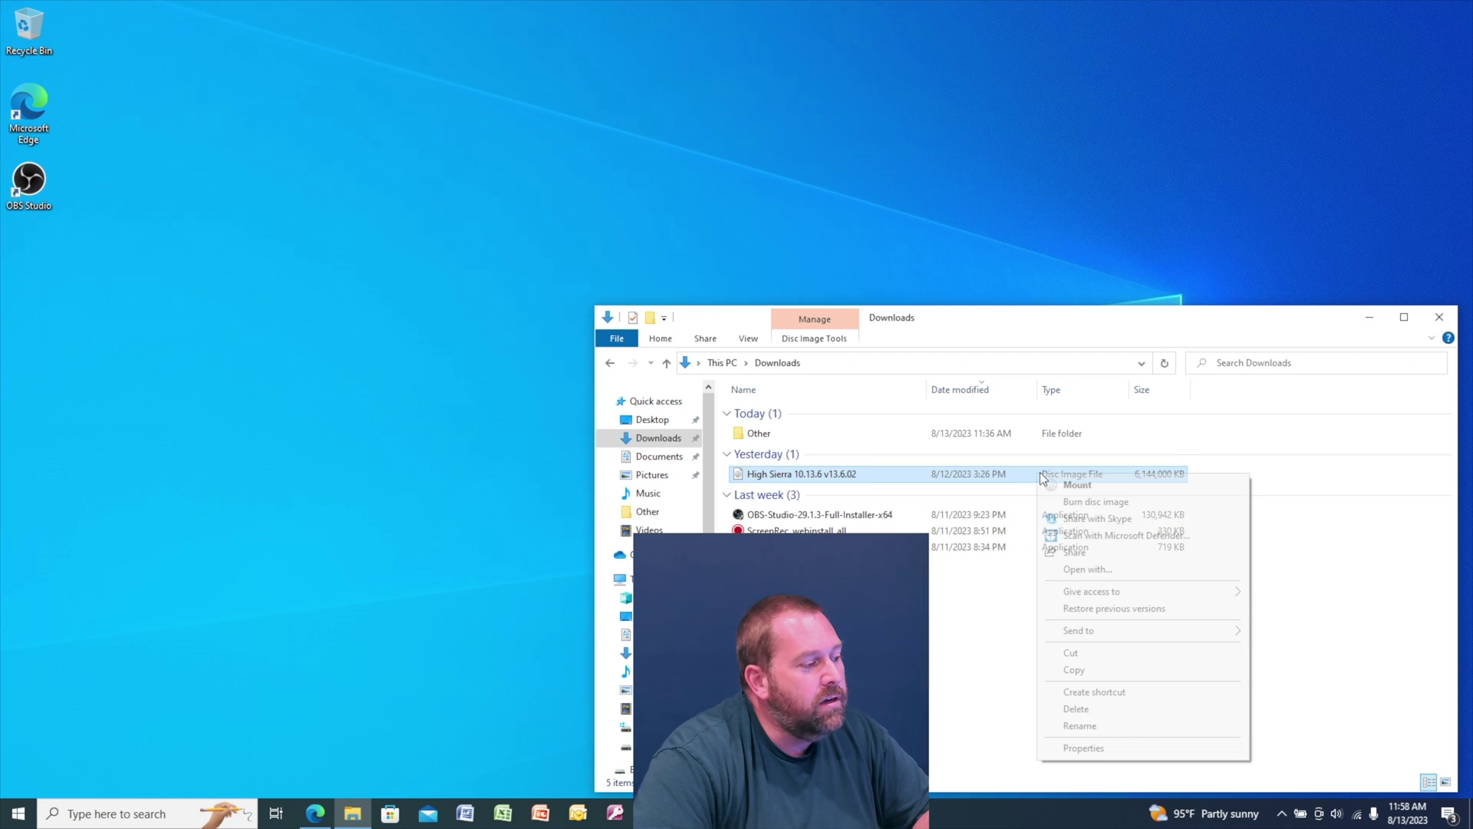
{"action": "left_click", "coordinate": [1118, 752]}
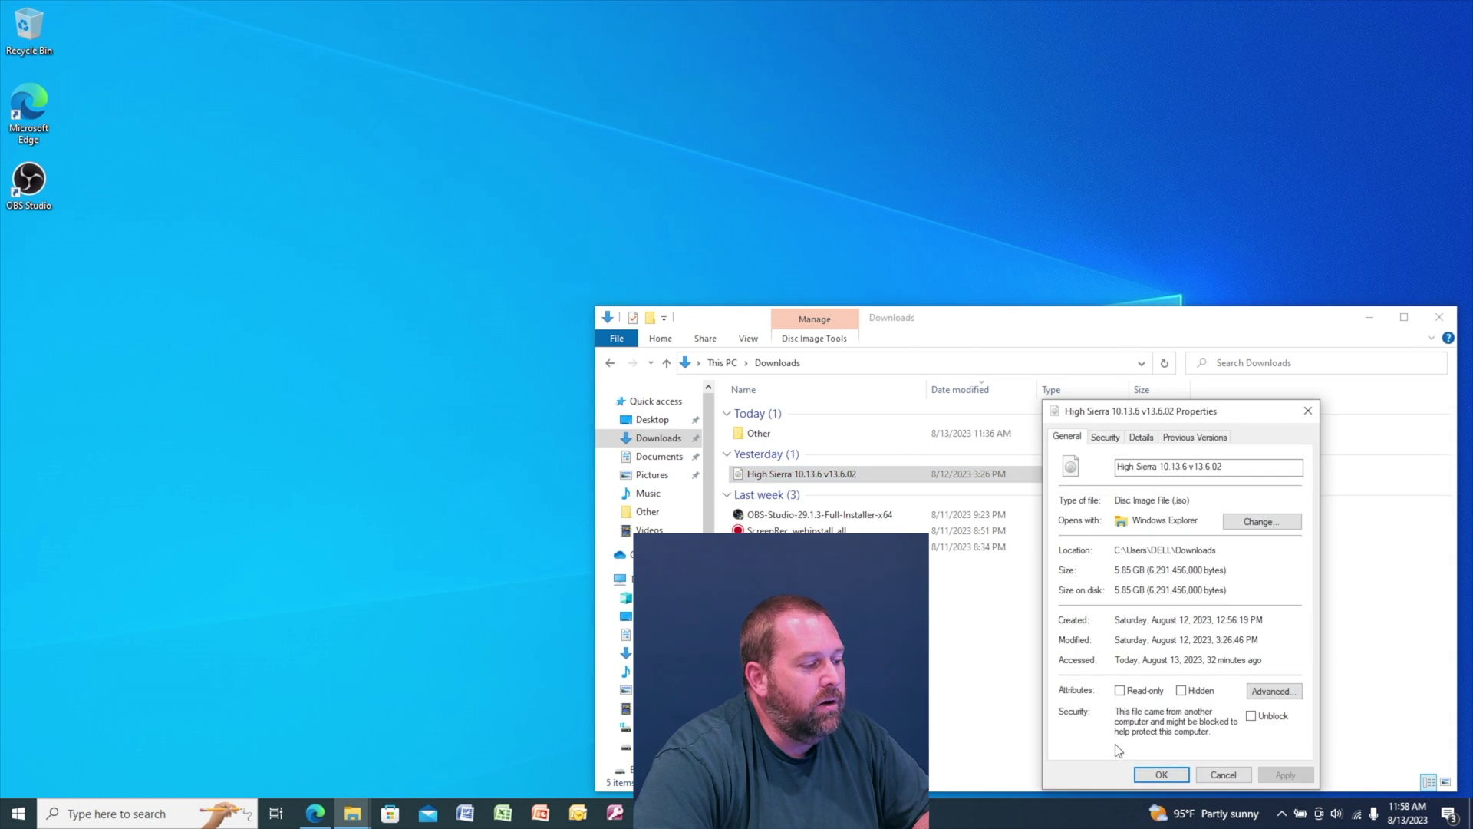
{"action": "left_click_drag", "start_coordinate": [1122, 501], "coordinate": [1193, 500]}
{"action": "left_click", "coordinate": [1199, 501]}
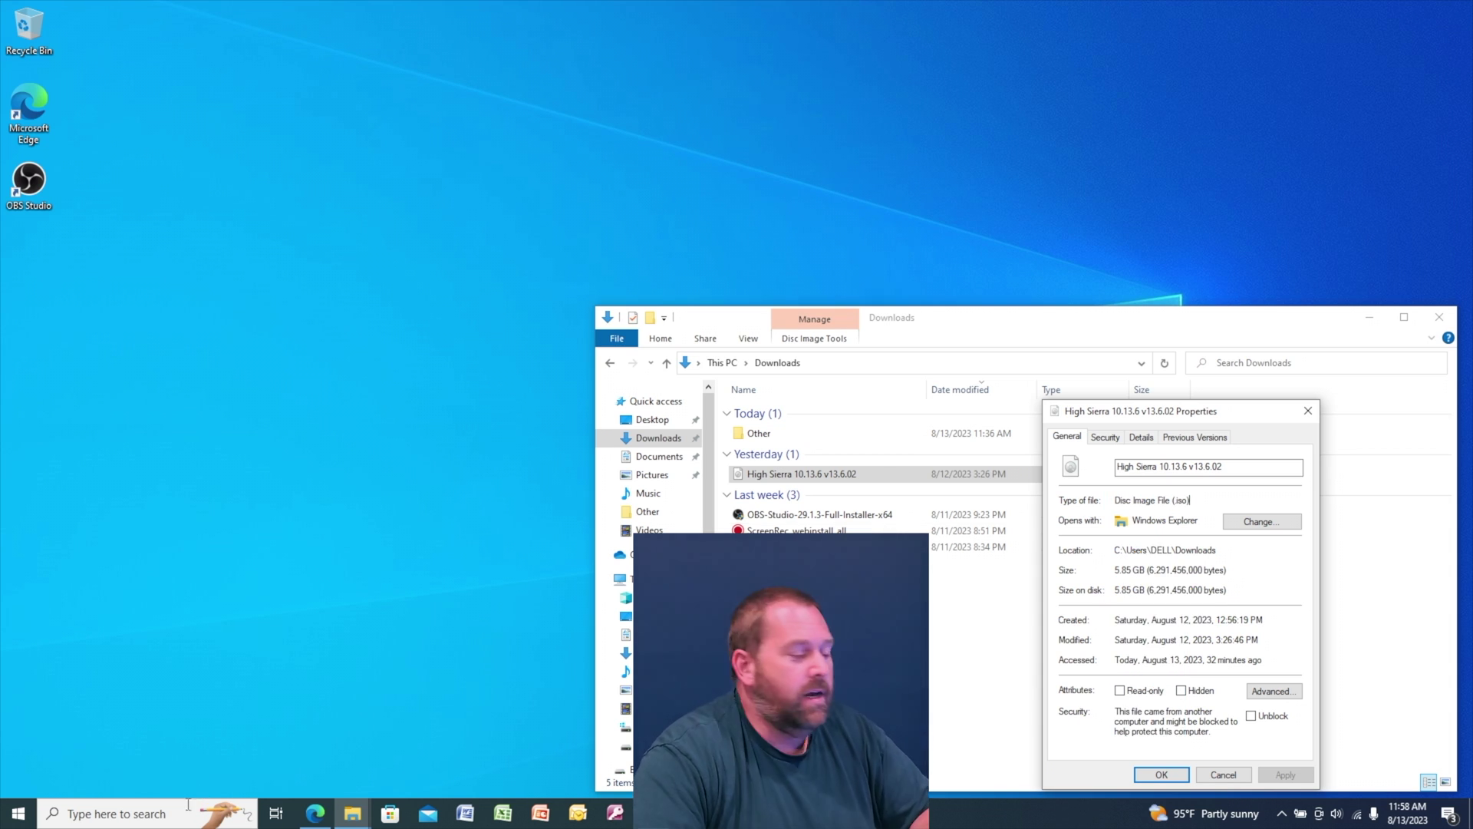
{"action": "left_click", "coordinate": [1309, 413]}
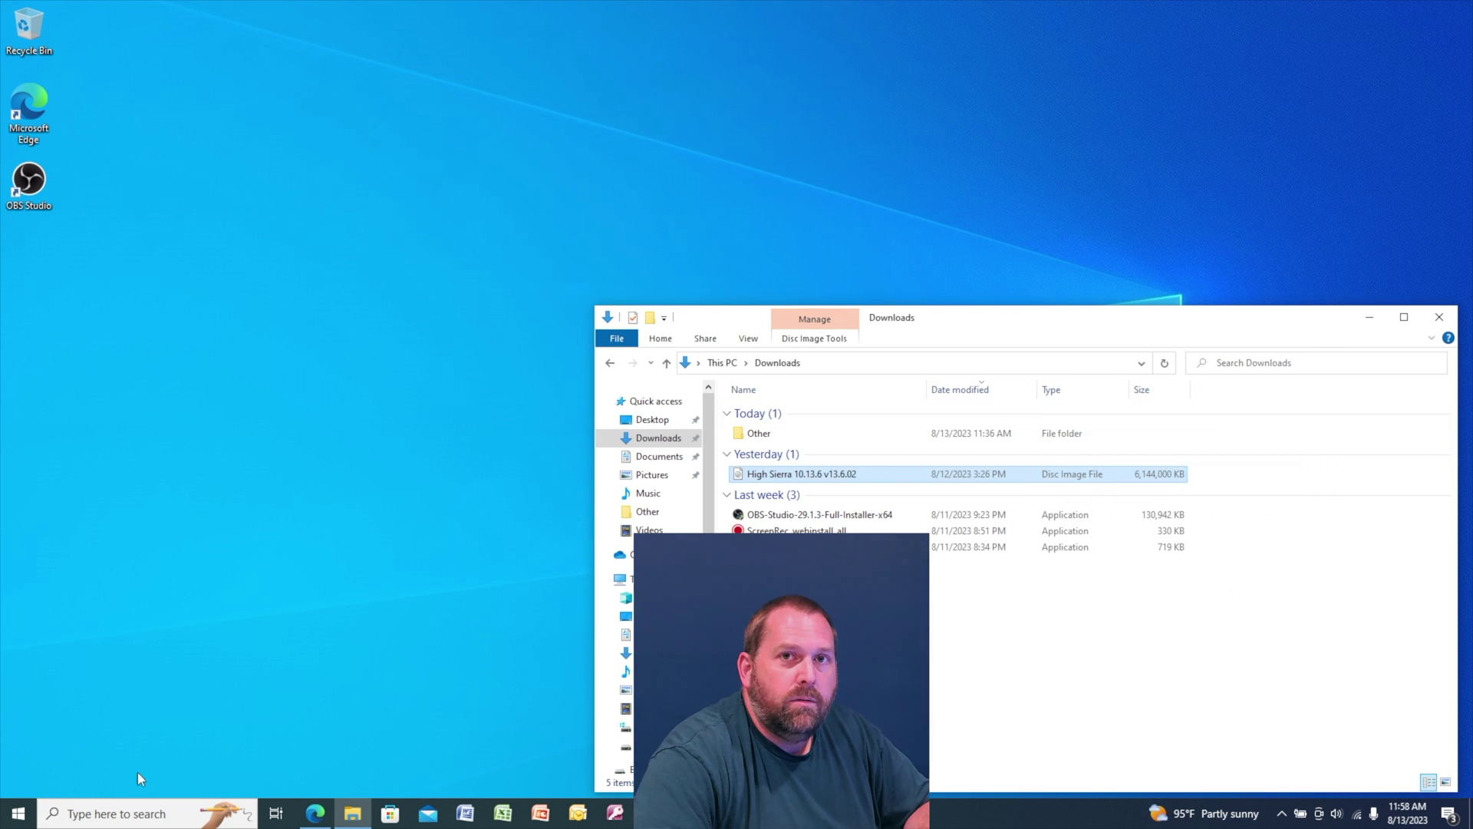
Step: Search Windows for cmd and run Command Prompt as administrator
{"action": "left_click", "coordinate": [21, 806]}
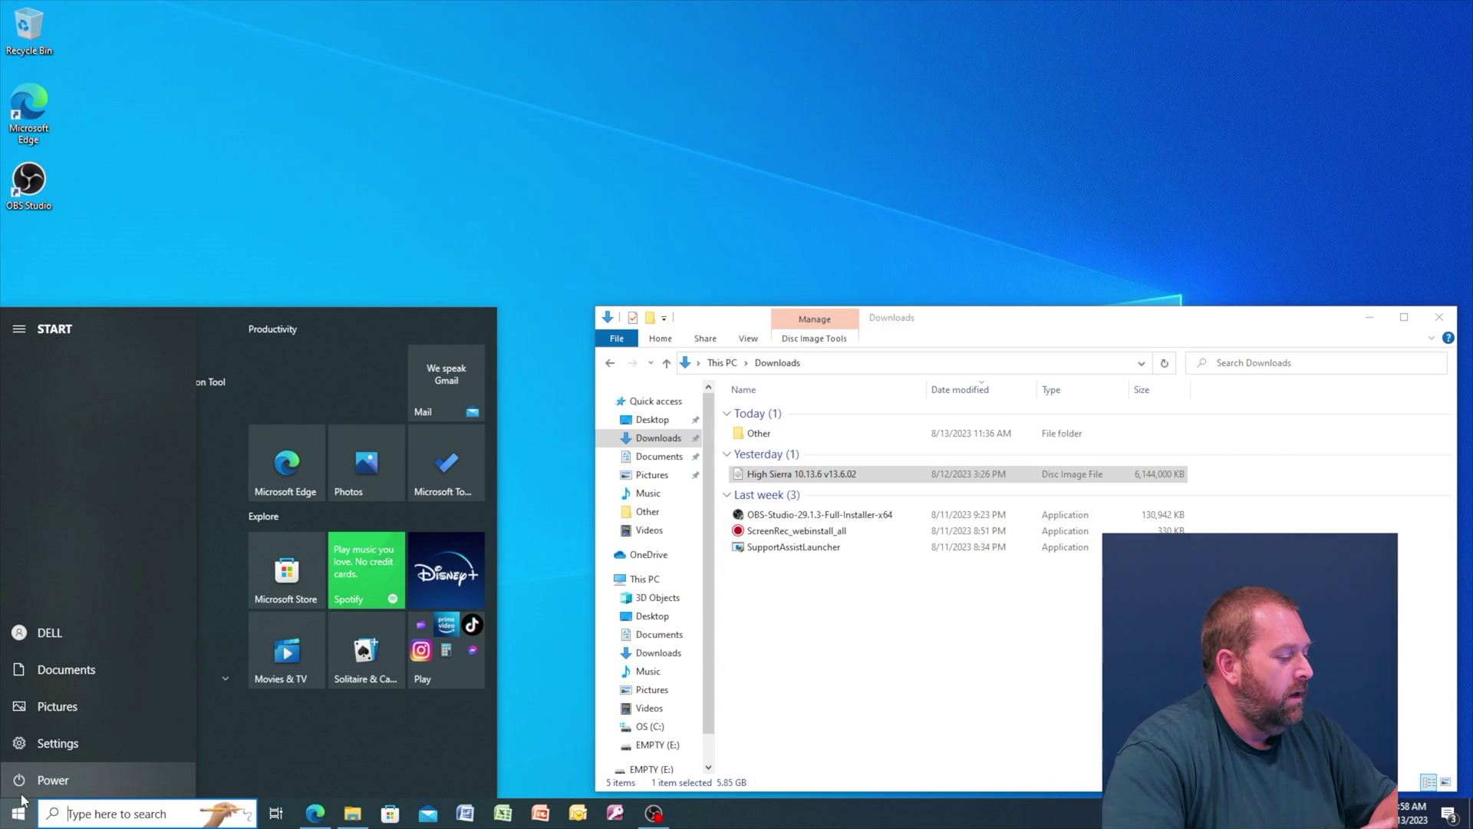
{"action": "type", "text": "cmd"}
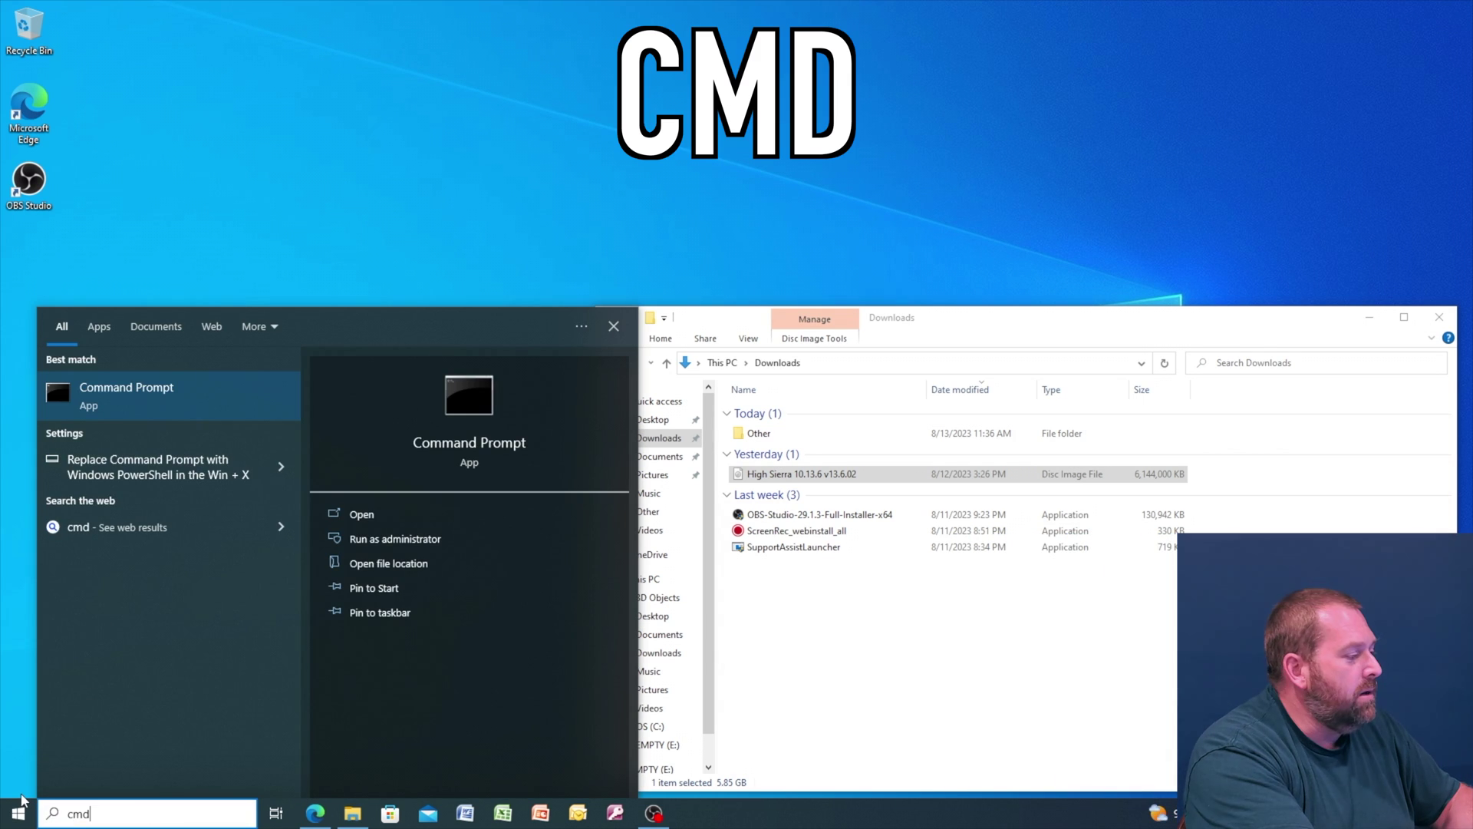
{"action": "right_click", "coordinate": [142, 400]}
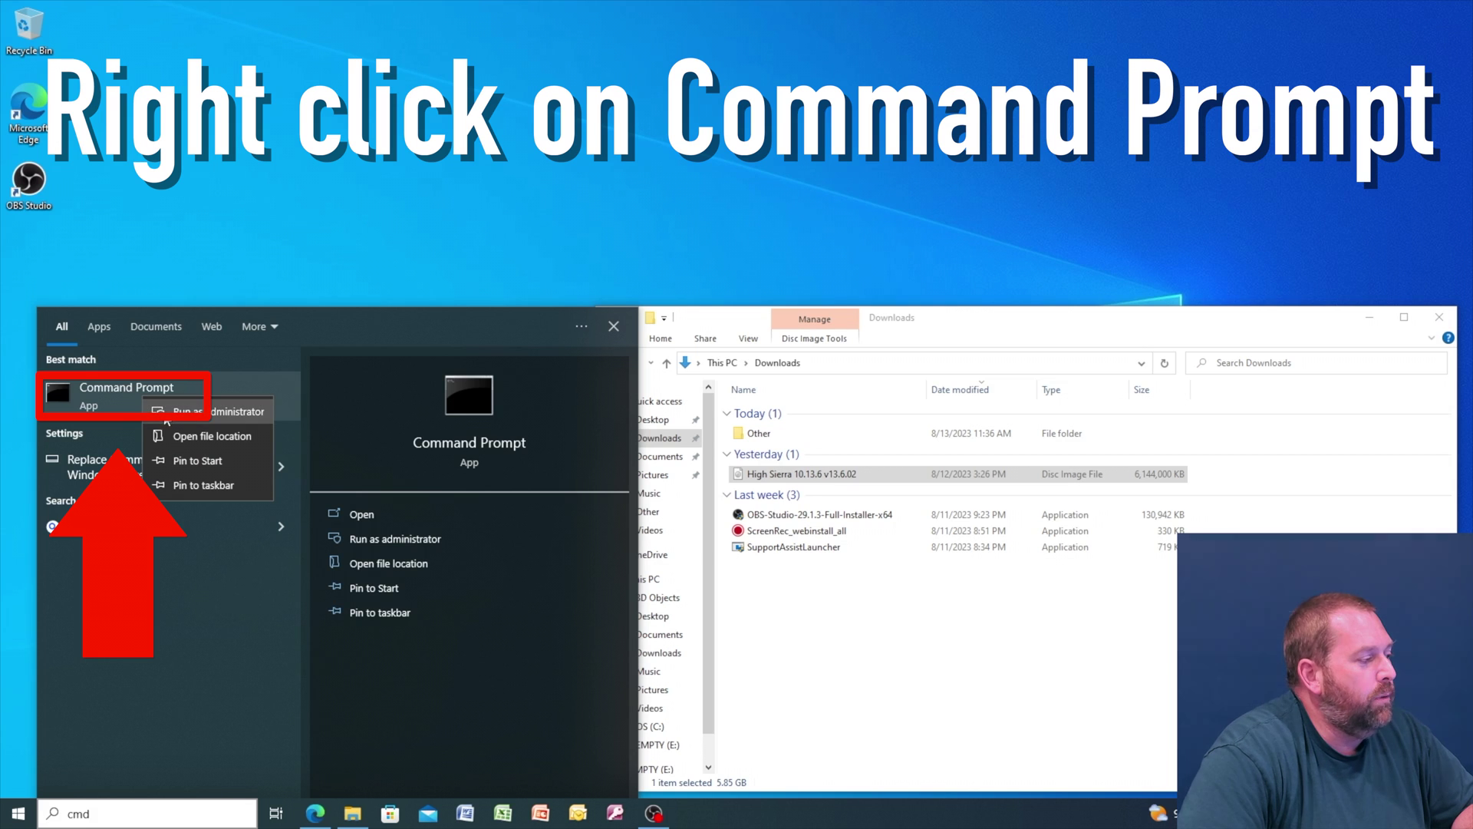
{"action": "left_click", "coordinate": [219, 412]}
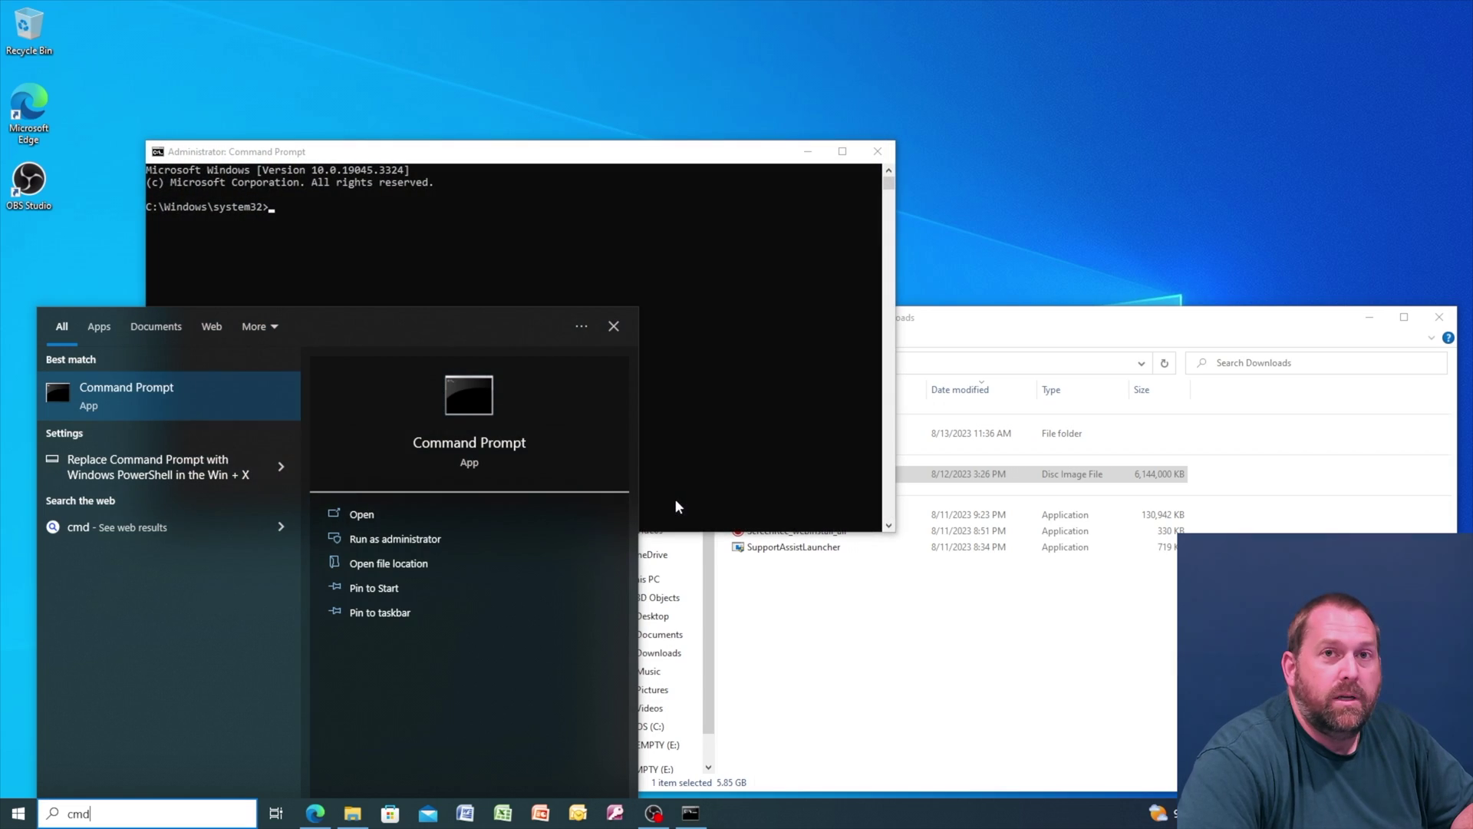
Step: In Command Prompt, change the working directory to C:\Users\Dell\Downloads, starting from the drive root
{"action": "left_click", "coordinate": [735, 390]}
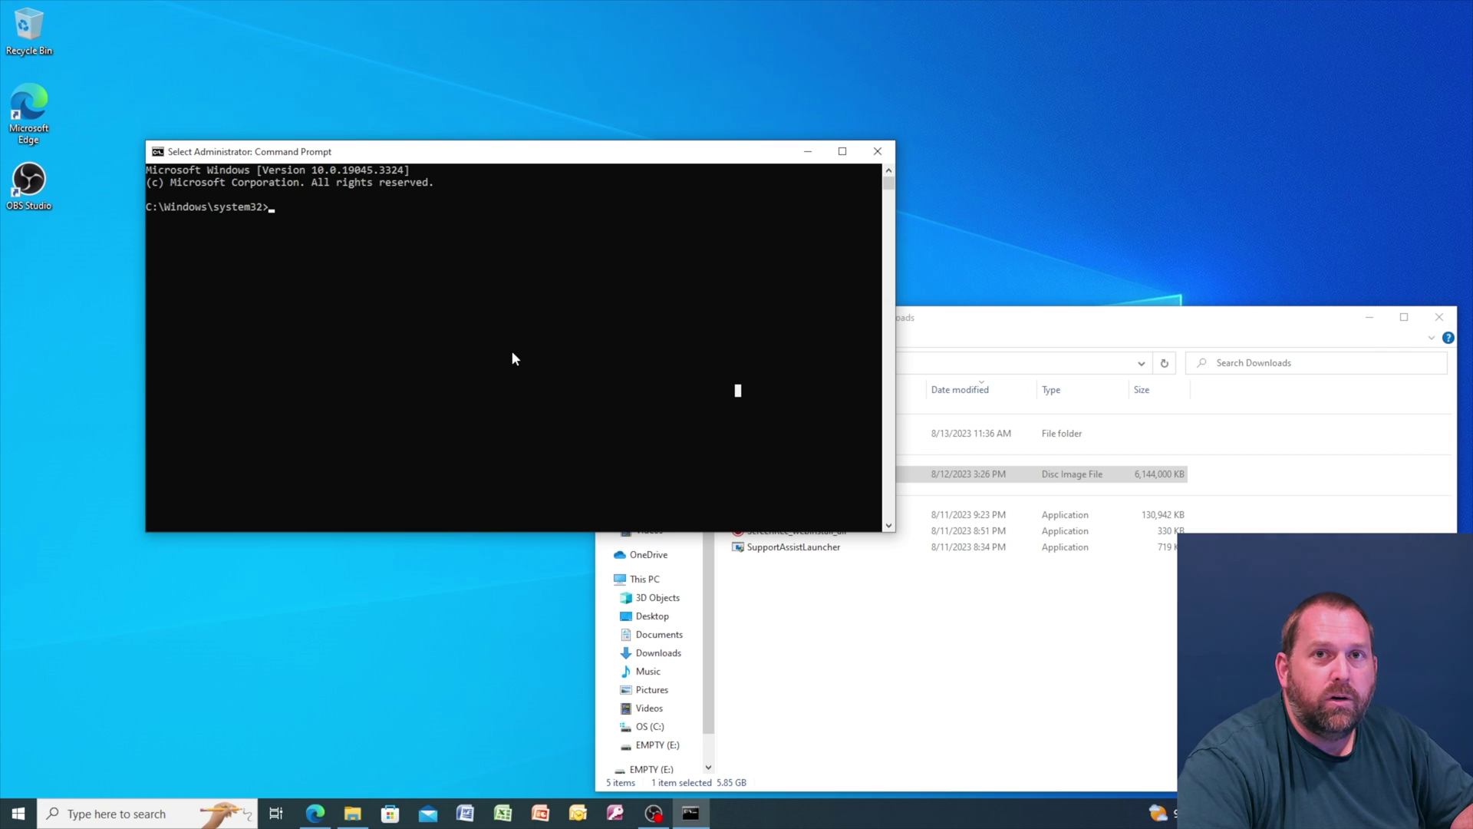
{"action": "type", "text": "cd "}
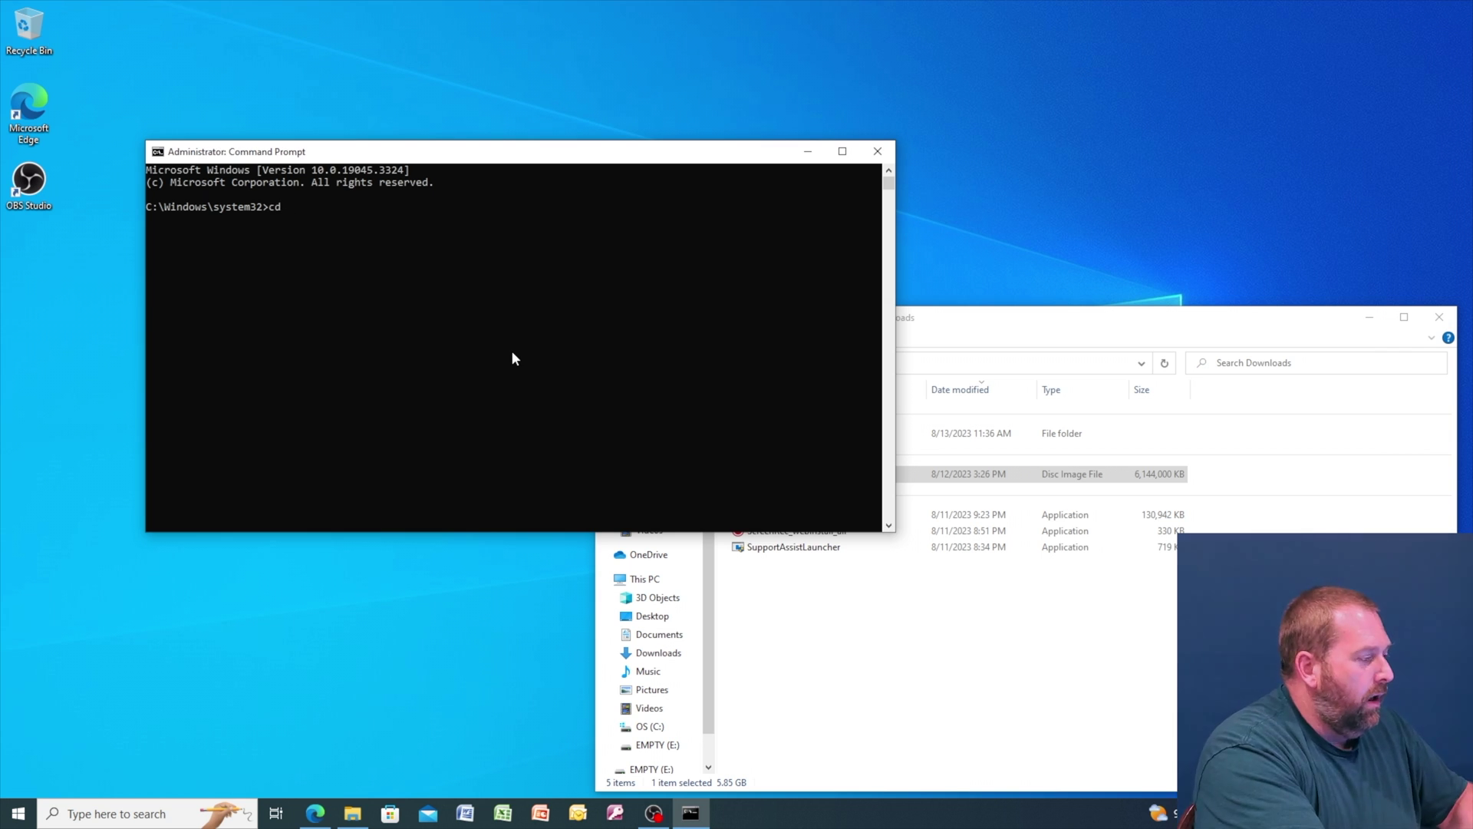
{"action": "type", "text": "\\"}
{"action": "key", "text": "Return"}
{"action": "type", "text": "cd U"}
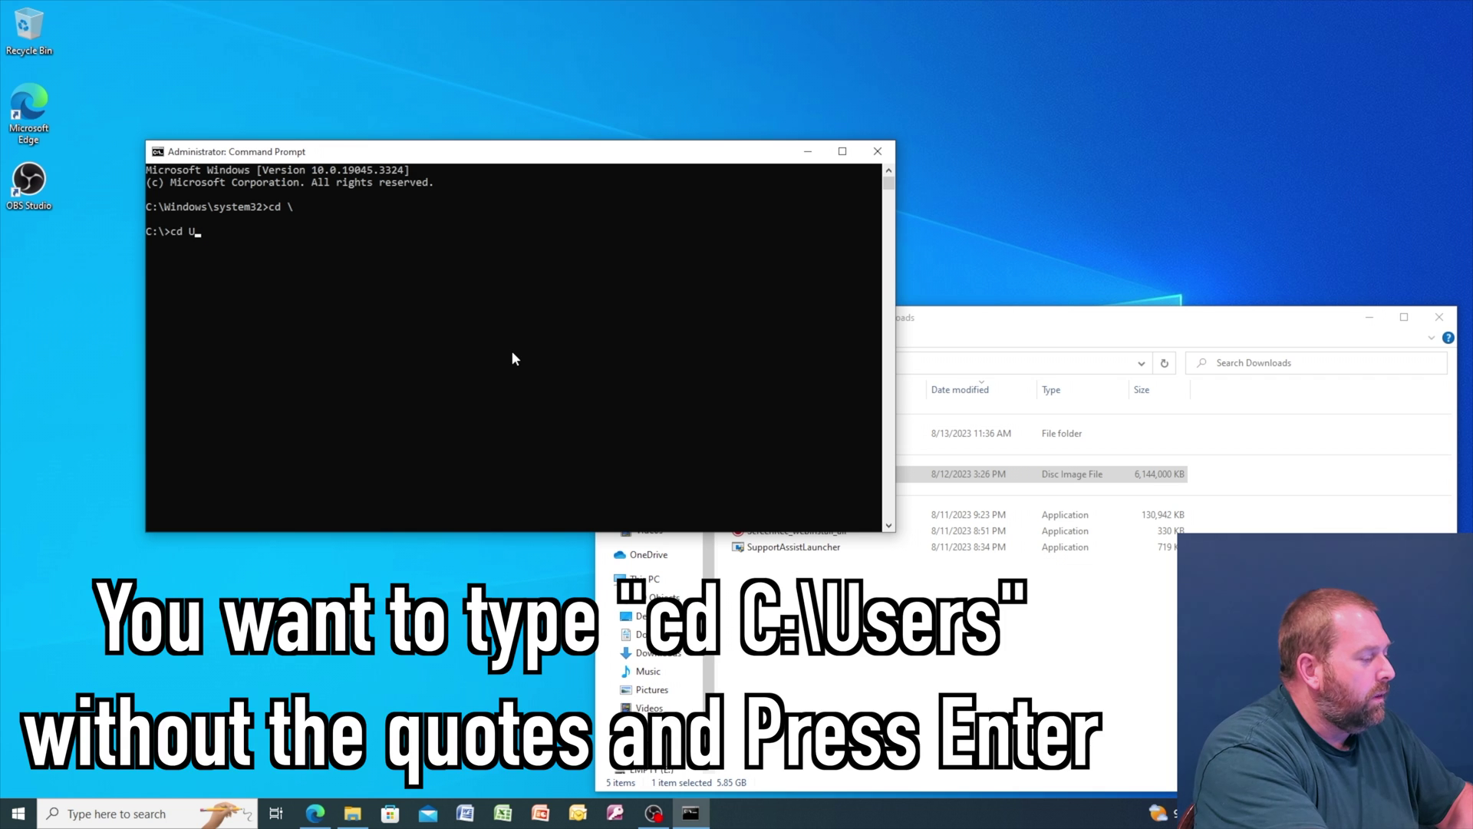
{"action": "type", "text": "sers"}
{"action": "key", "text": "Return"}
{"action": "type", "text": "Cd Dell"}
{"action": "key", "text": "Return"}
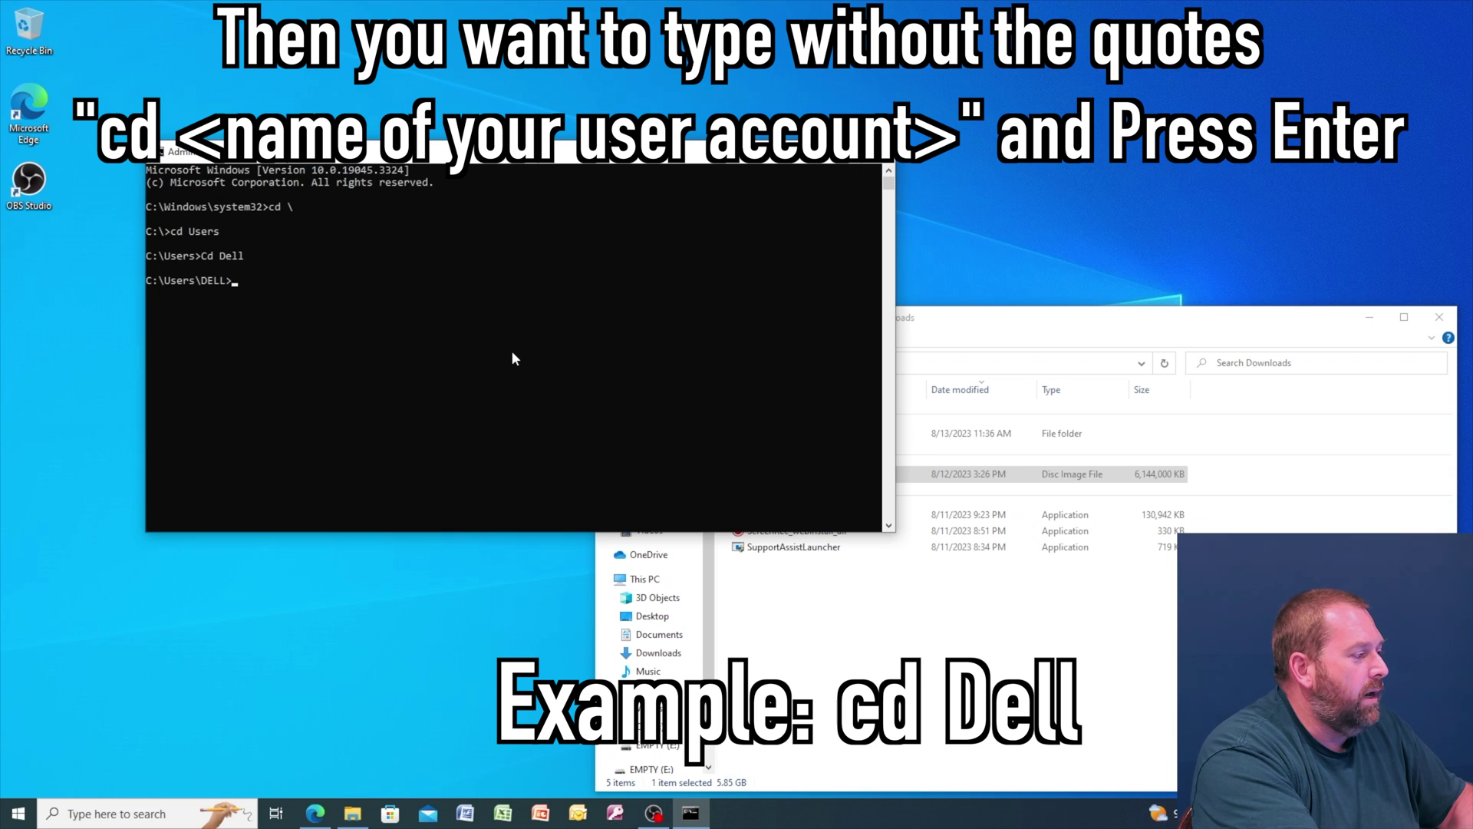
{"action": "type", "text": "Cd "}
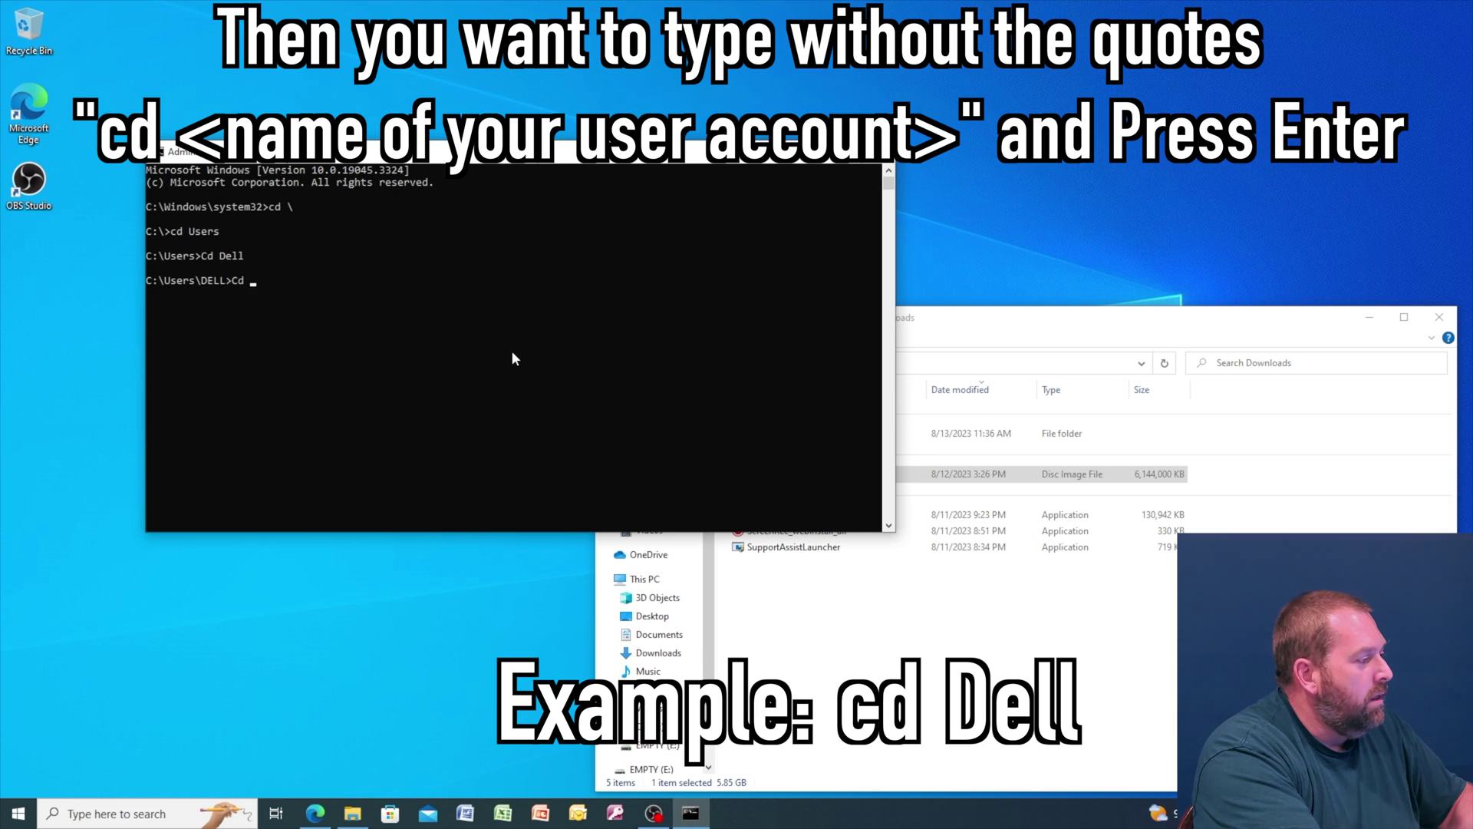
{"action": "type", "text": "Downloads"}
{"action": "key", "text": "Return"}
Step: Rename "High Sierra 10.13.6 v13.6.02.iso" to "High Sierra 10.13.6 v13.6.02.dmg" with the rename command and bring the Downloads folder window forward
{"action": "type", "text": "rename"}
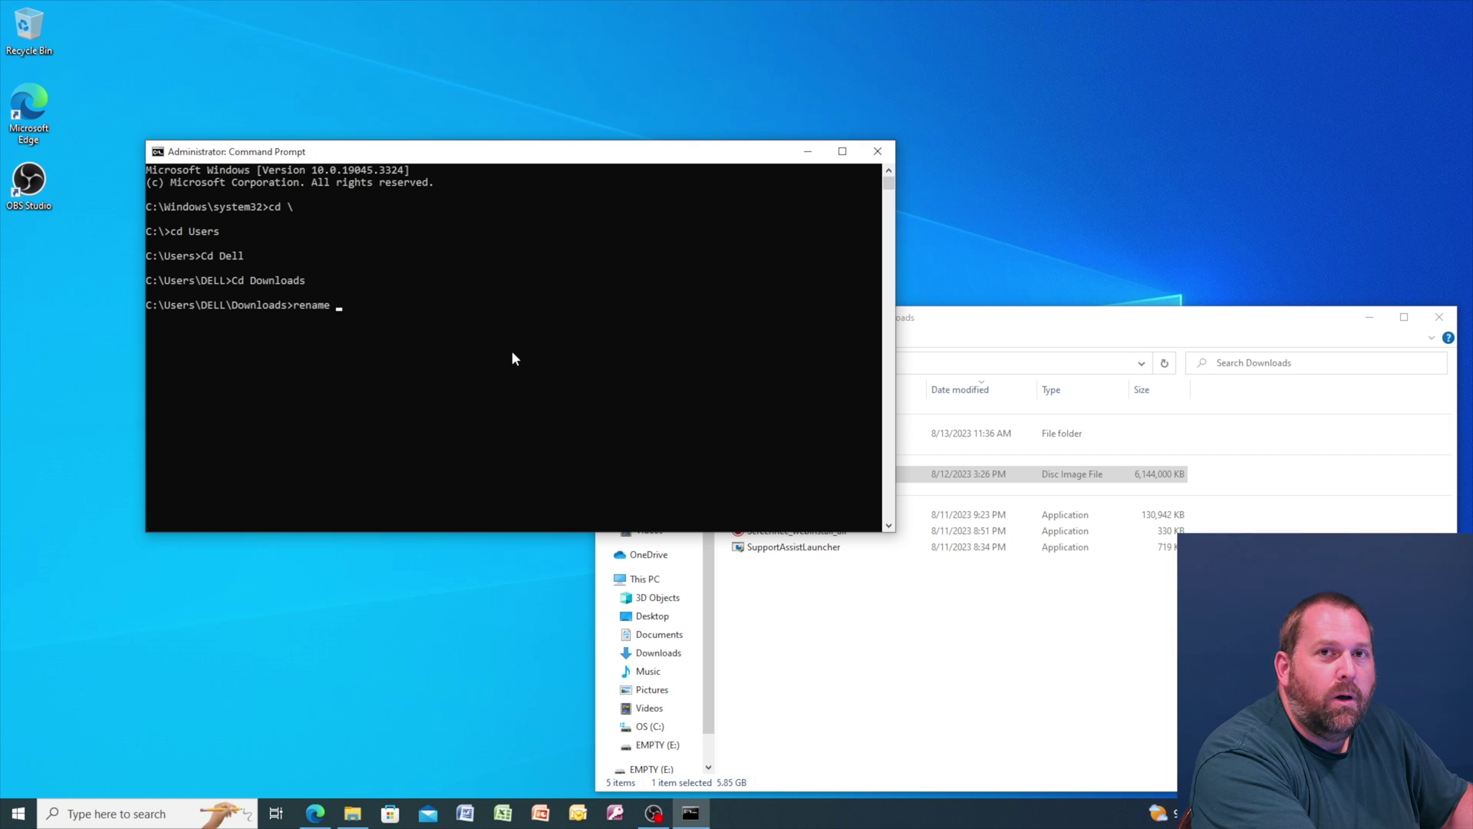
{"action": "type", "text": " High"}
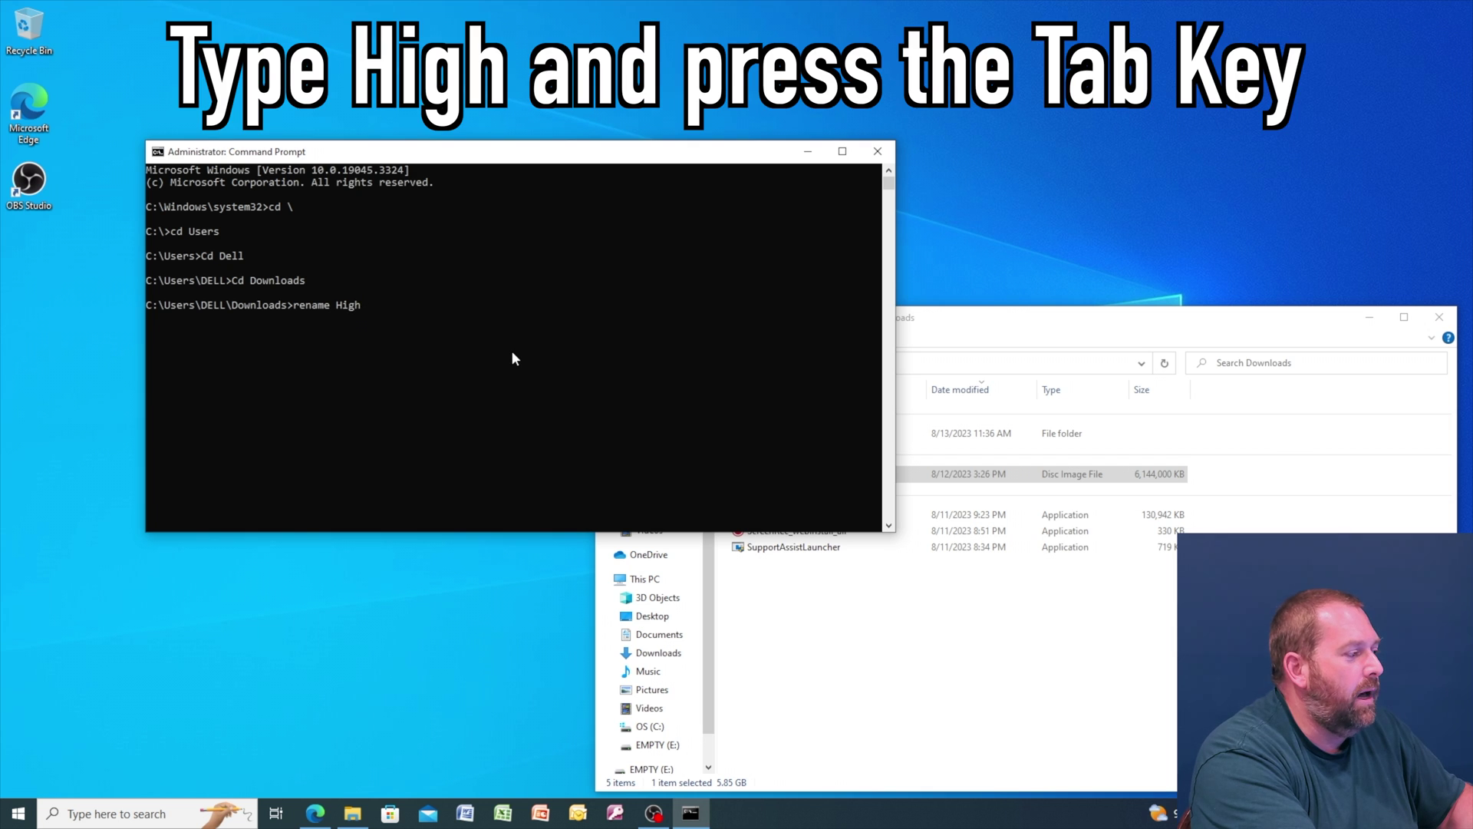
{"action": "key", "text": "Tab"}
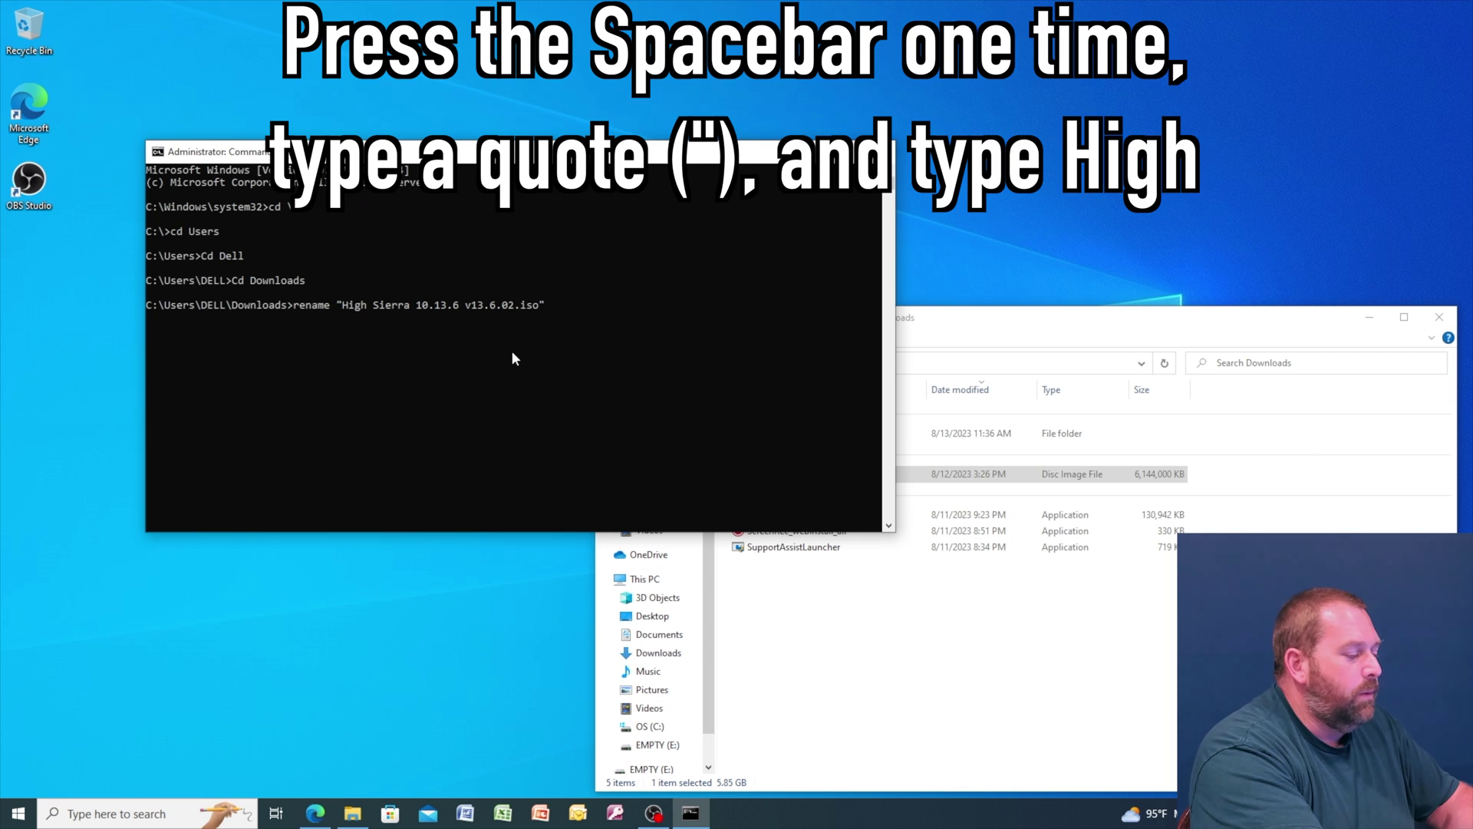
{"action": "type", "text": "\""}
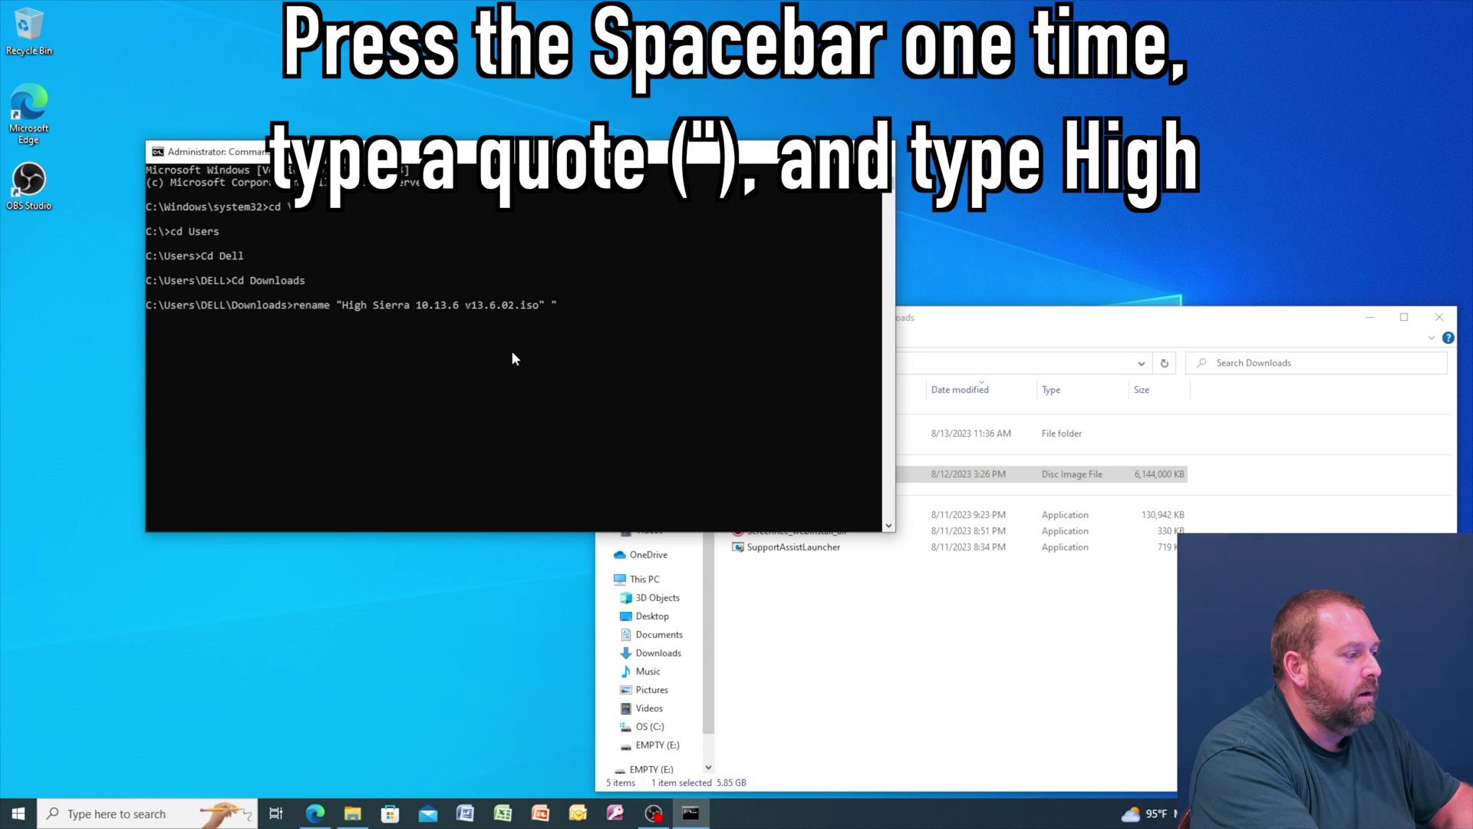
{"action": "type", "text": "High"}
{"action": "key", "text": "Tab"}
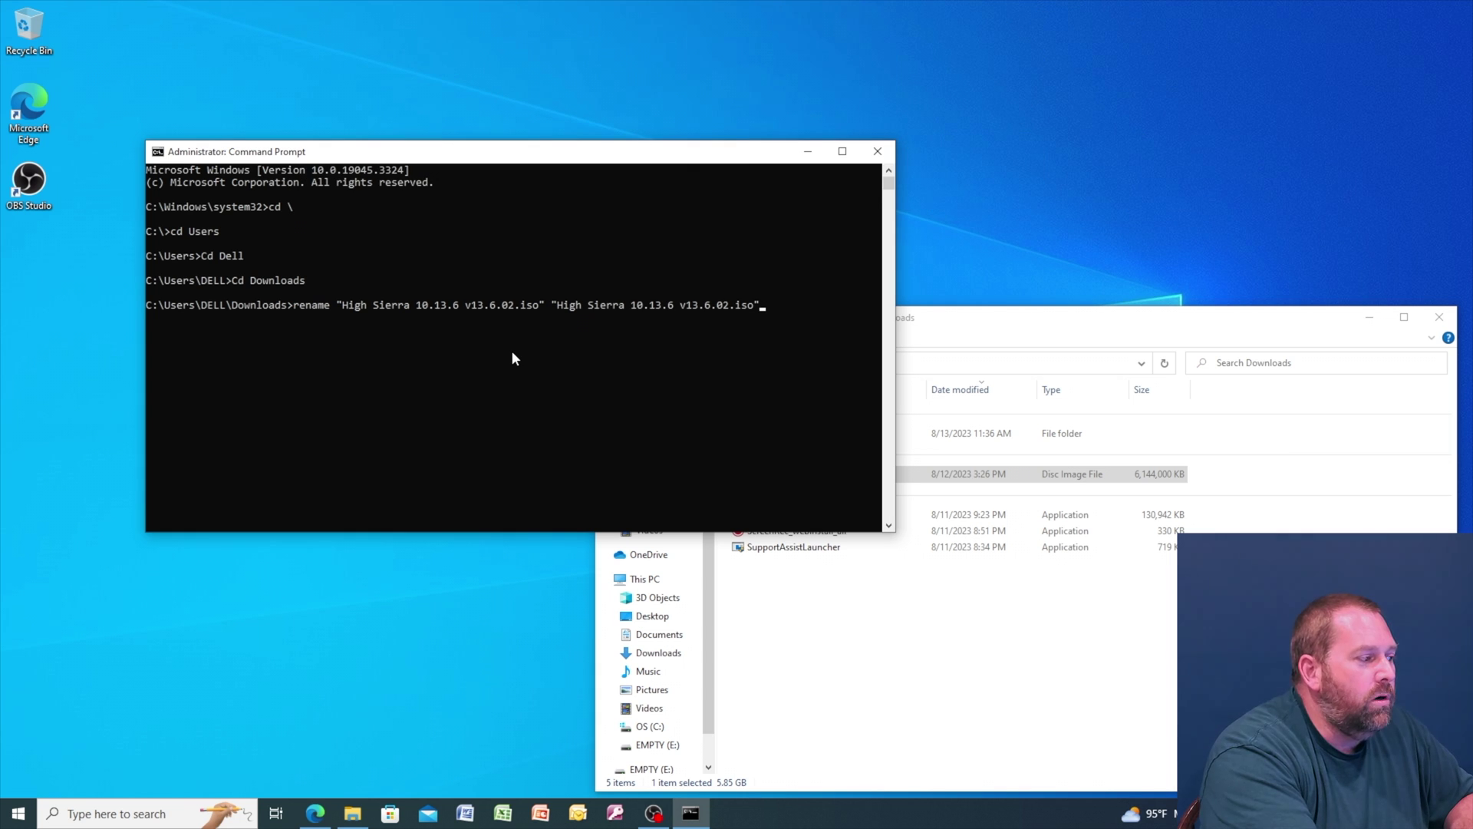
{"action": "key", "text": "BackSpace"}
{"action": "key", "text": "BackSpace"}
{"action": "key", "text": "BackSpace"}
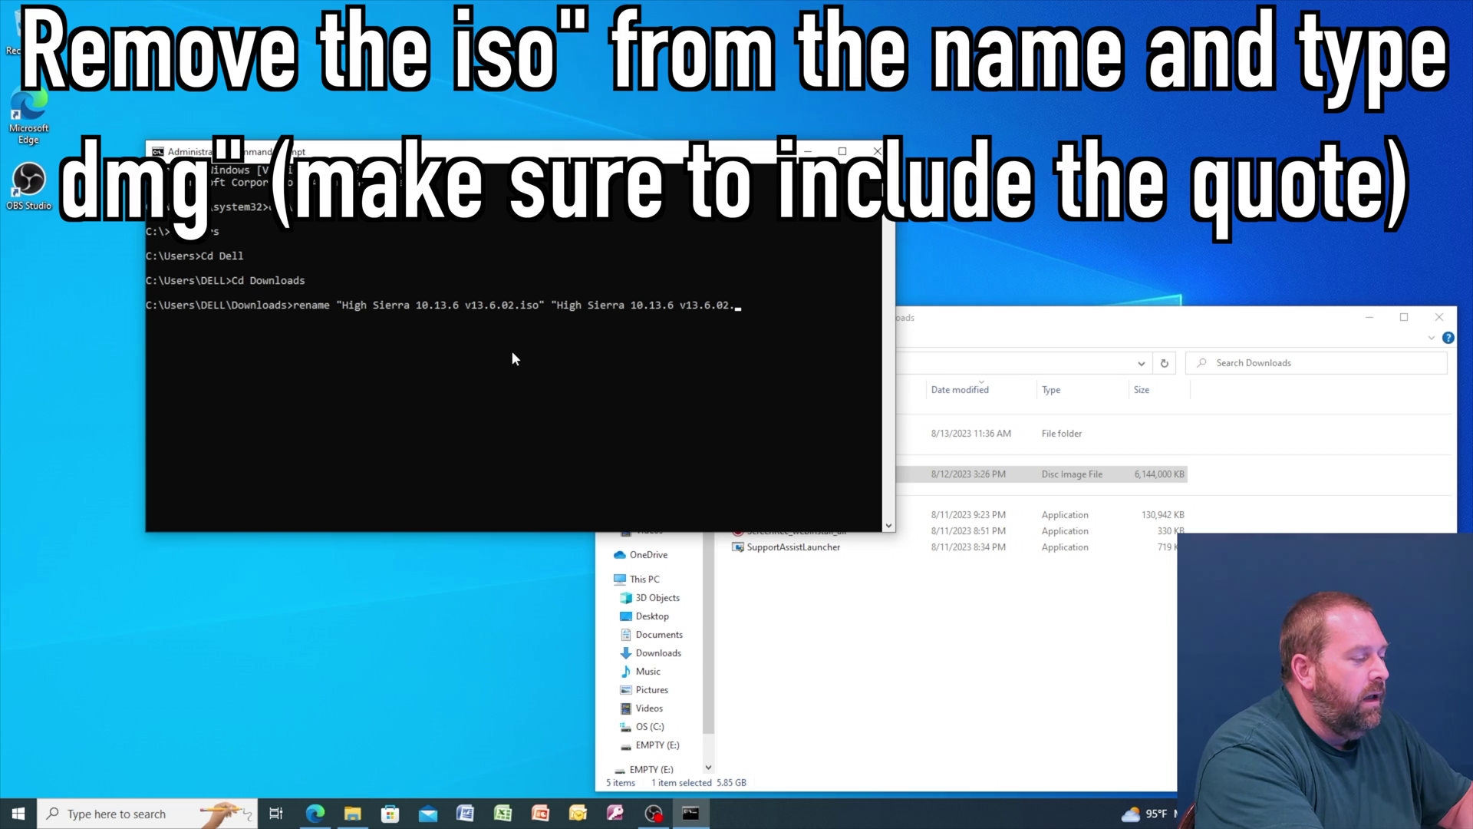
{"action": "type", "text": "dmg"}
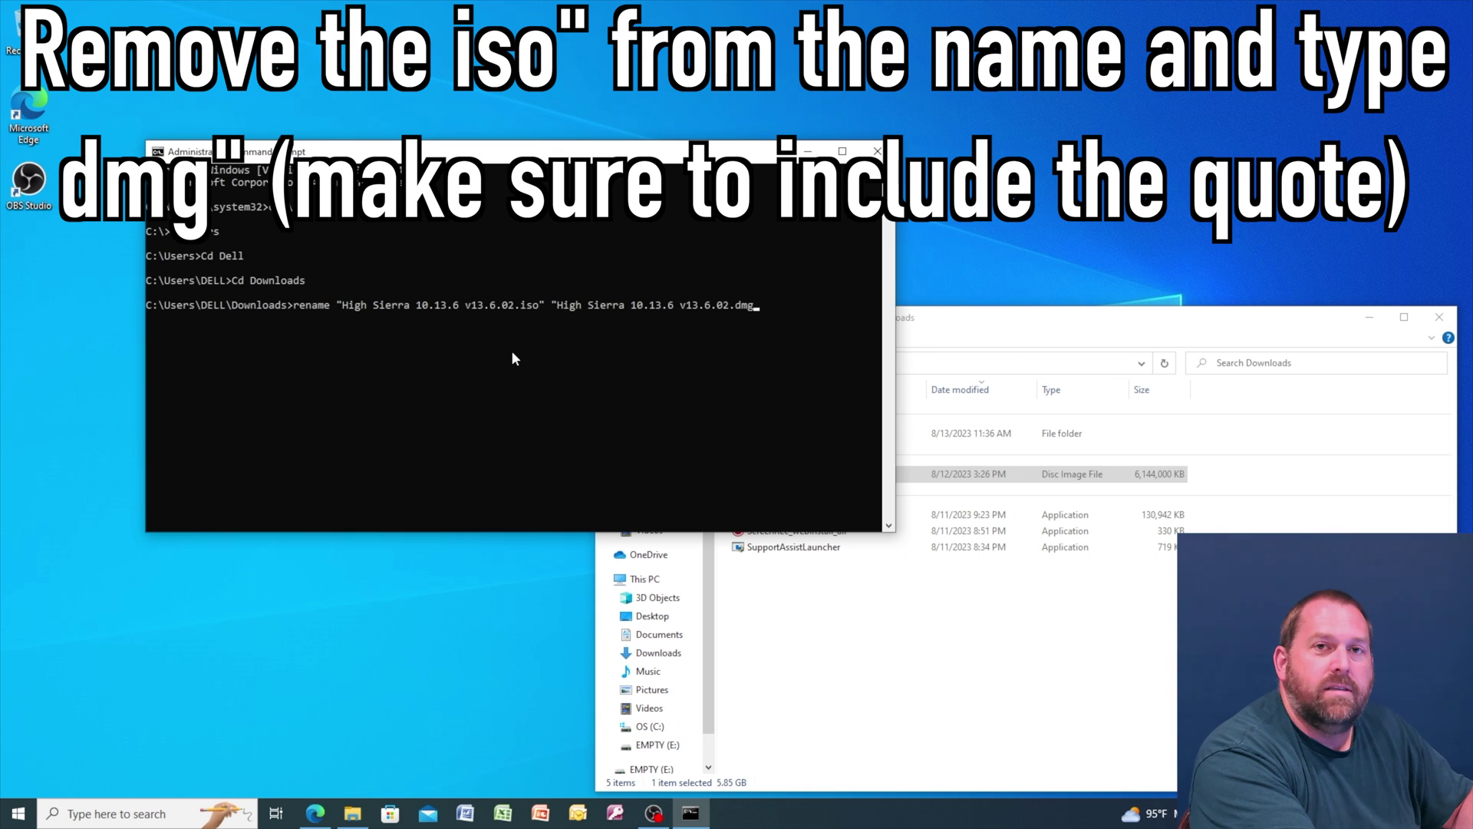
{"action": "type", "text": "\""}
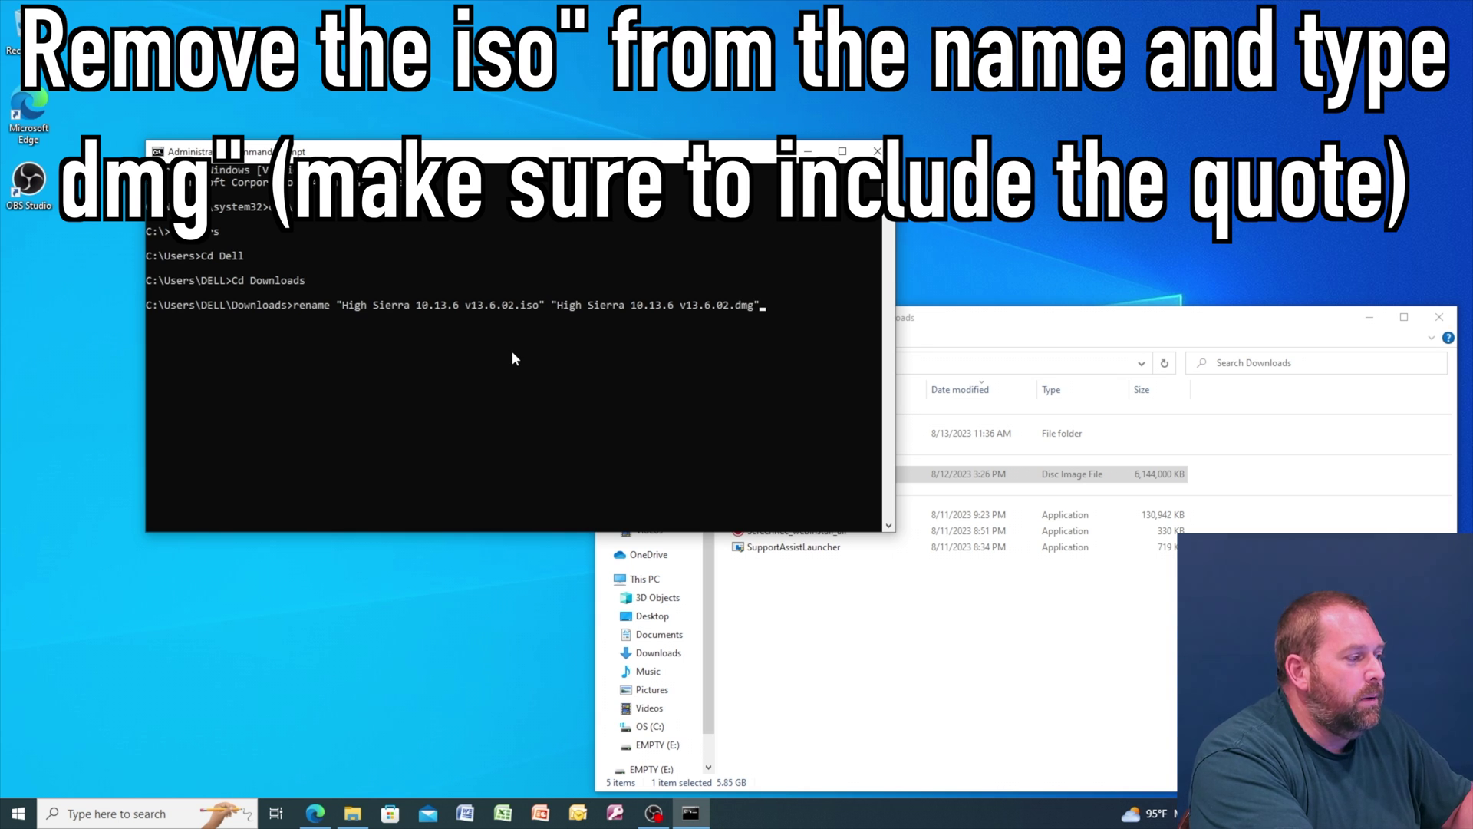
{"action": "key", "text": "Return"}
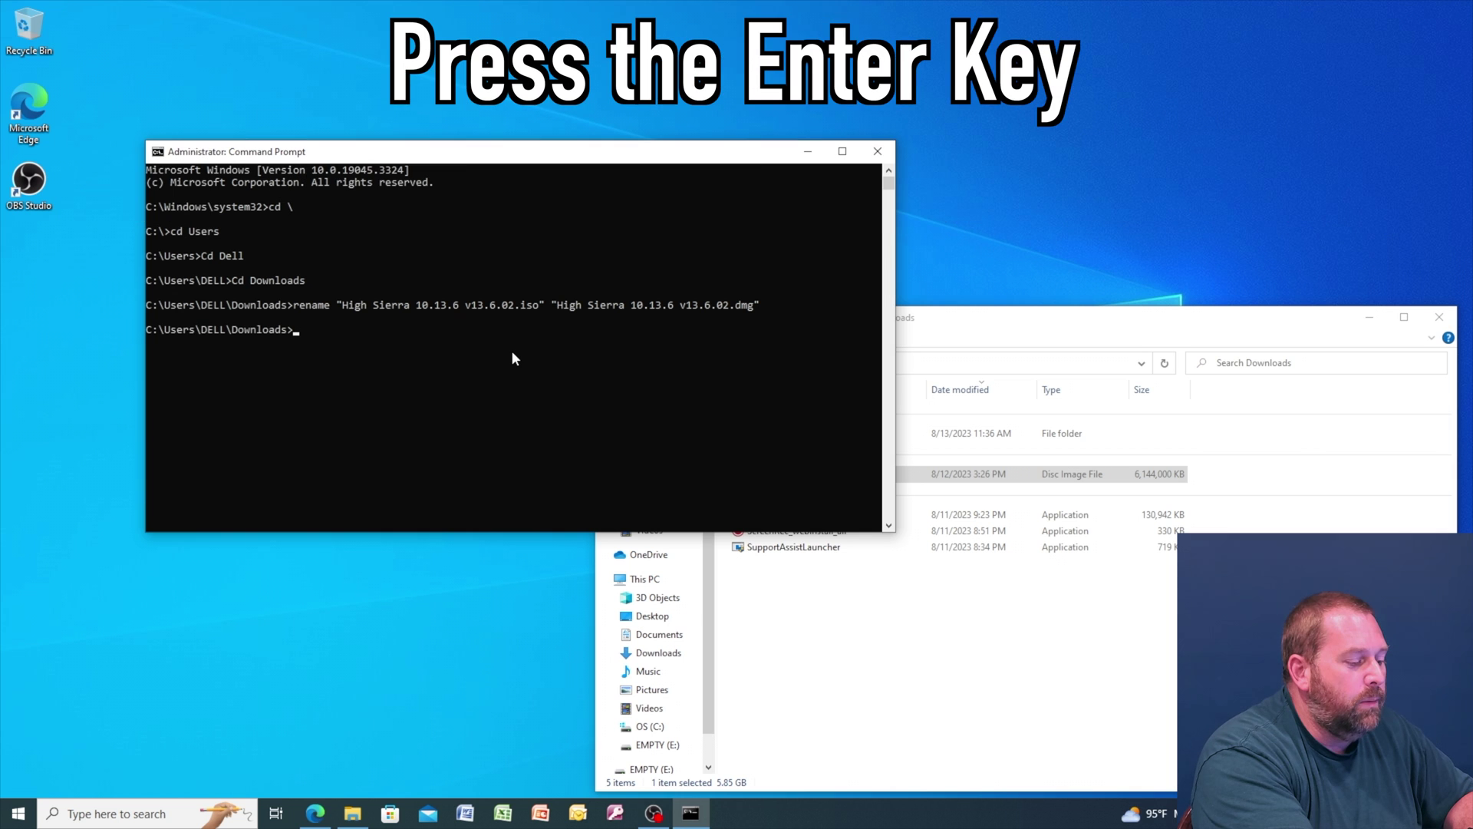
{"action": "left_click", "coordinate": [1071, 710]}
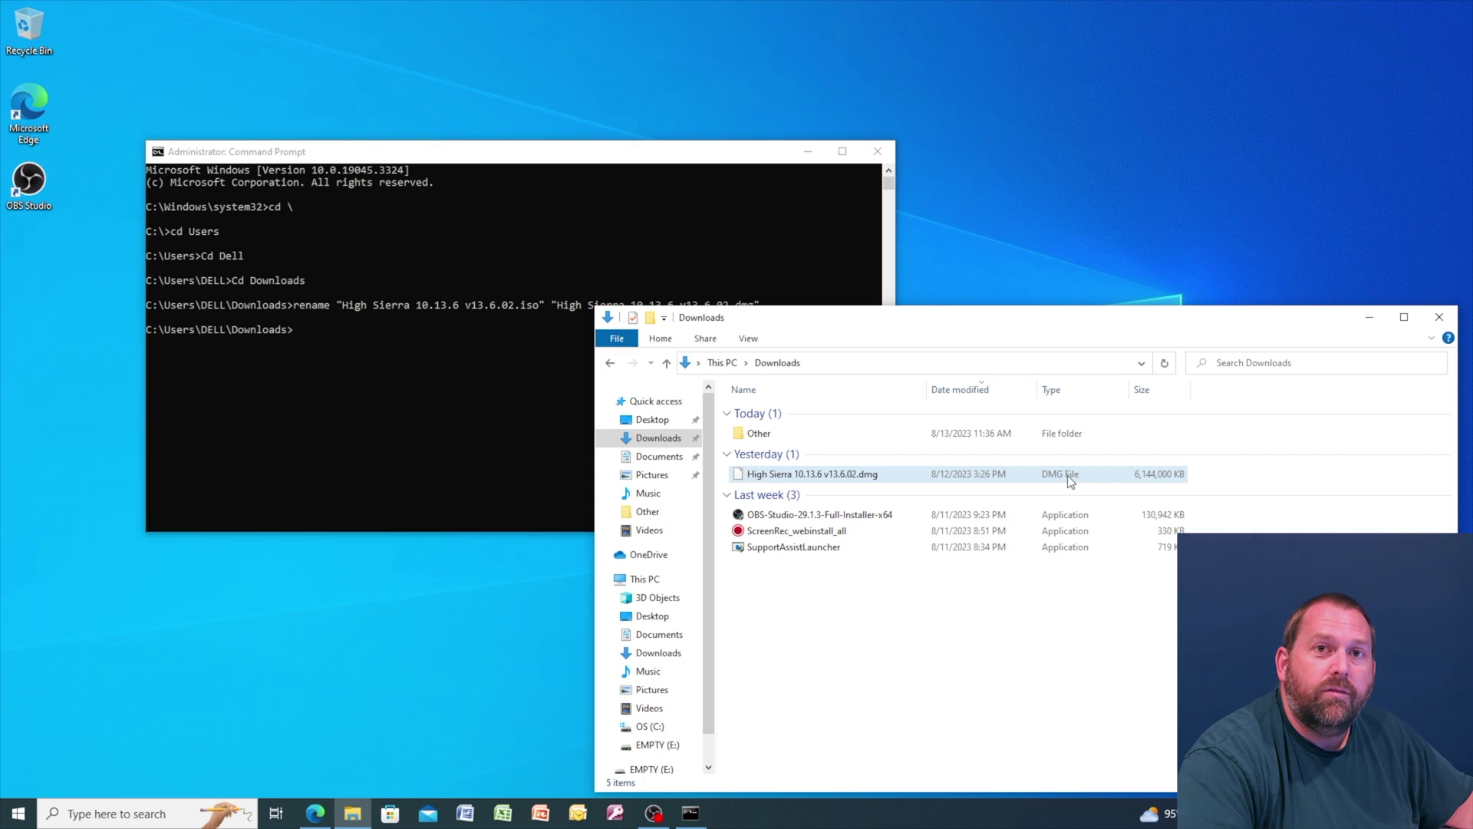
Step: Switch to Microsoft Edge and search the web for "transmac"
{"action": "left_click", "coordinate": [318, 813]}
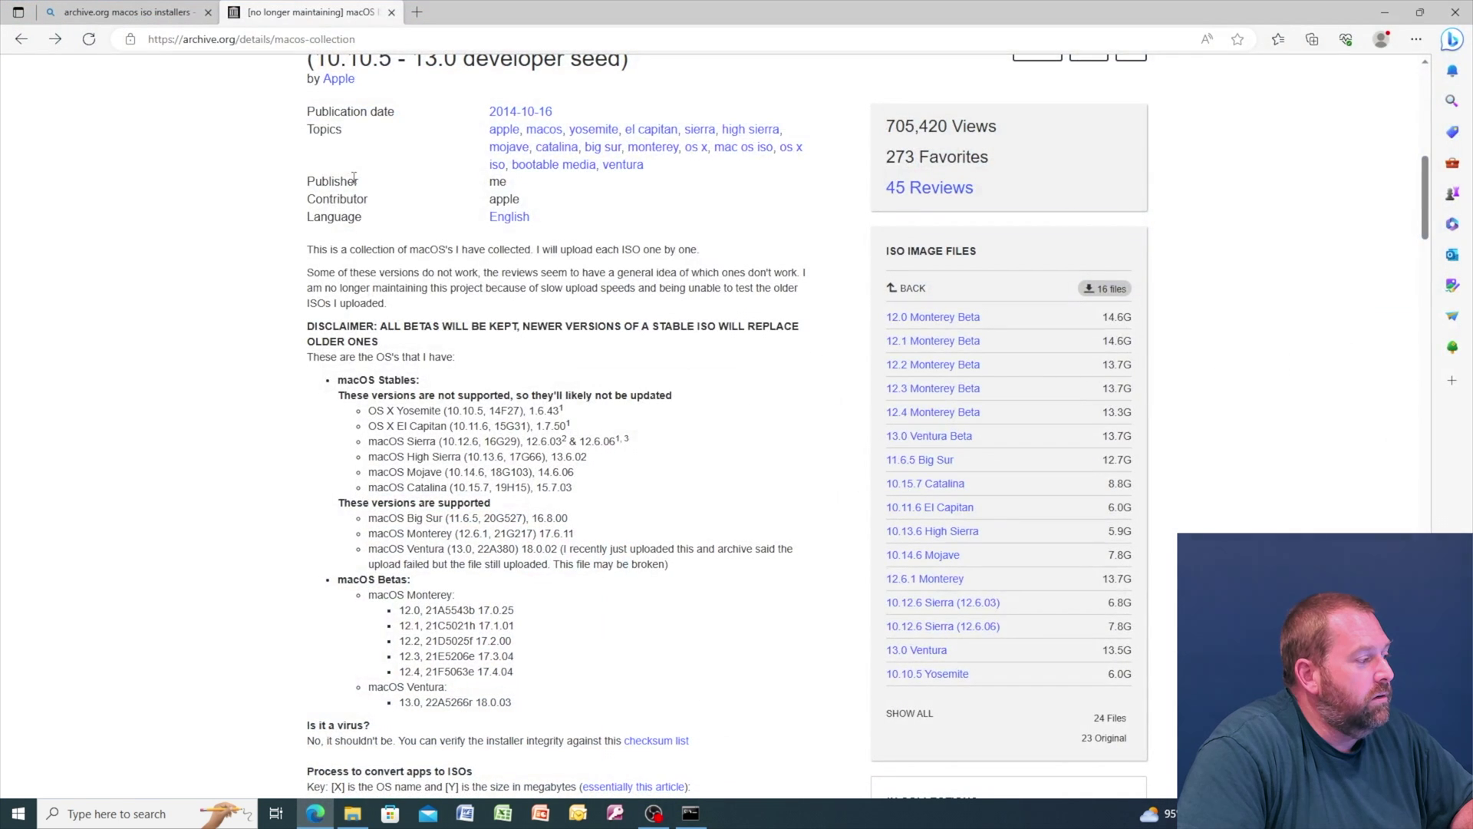
{"action": "left_click", "coordinate": [373, 39]}
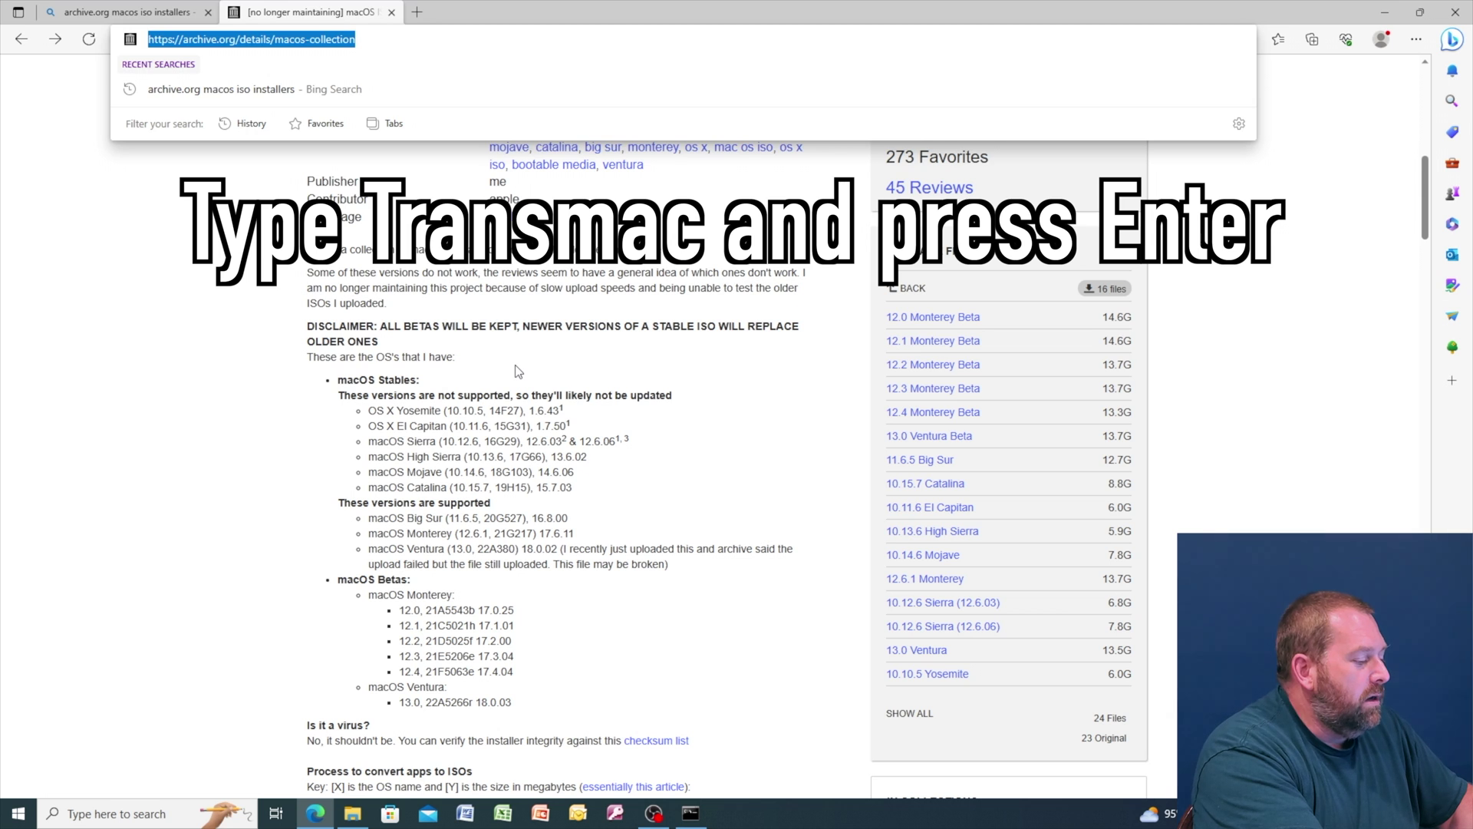
{"action": "type", "text": "transmac"}
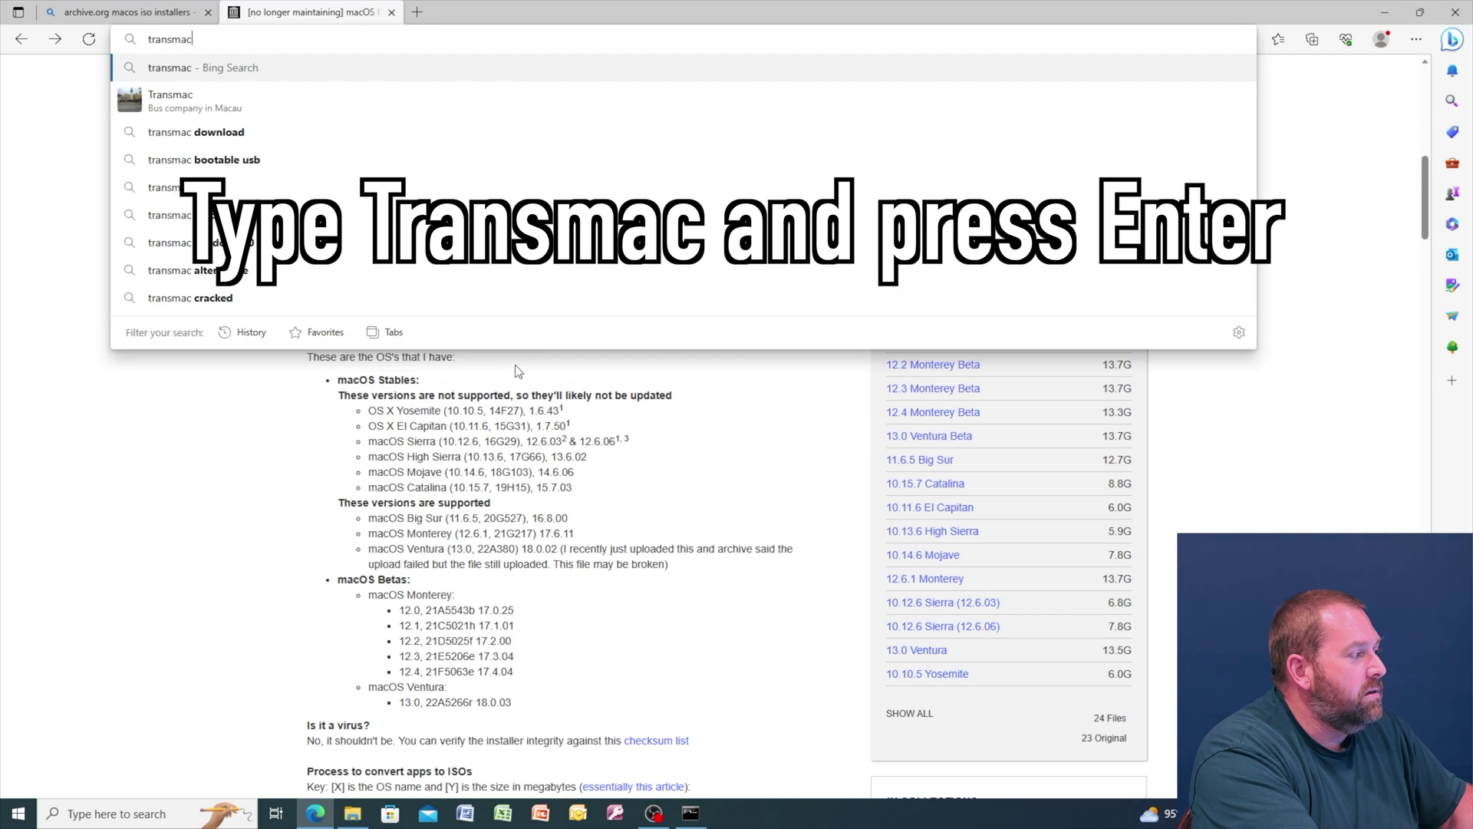
{"action": "key", "text": "Return"}
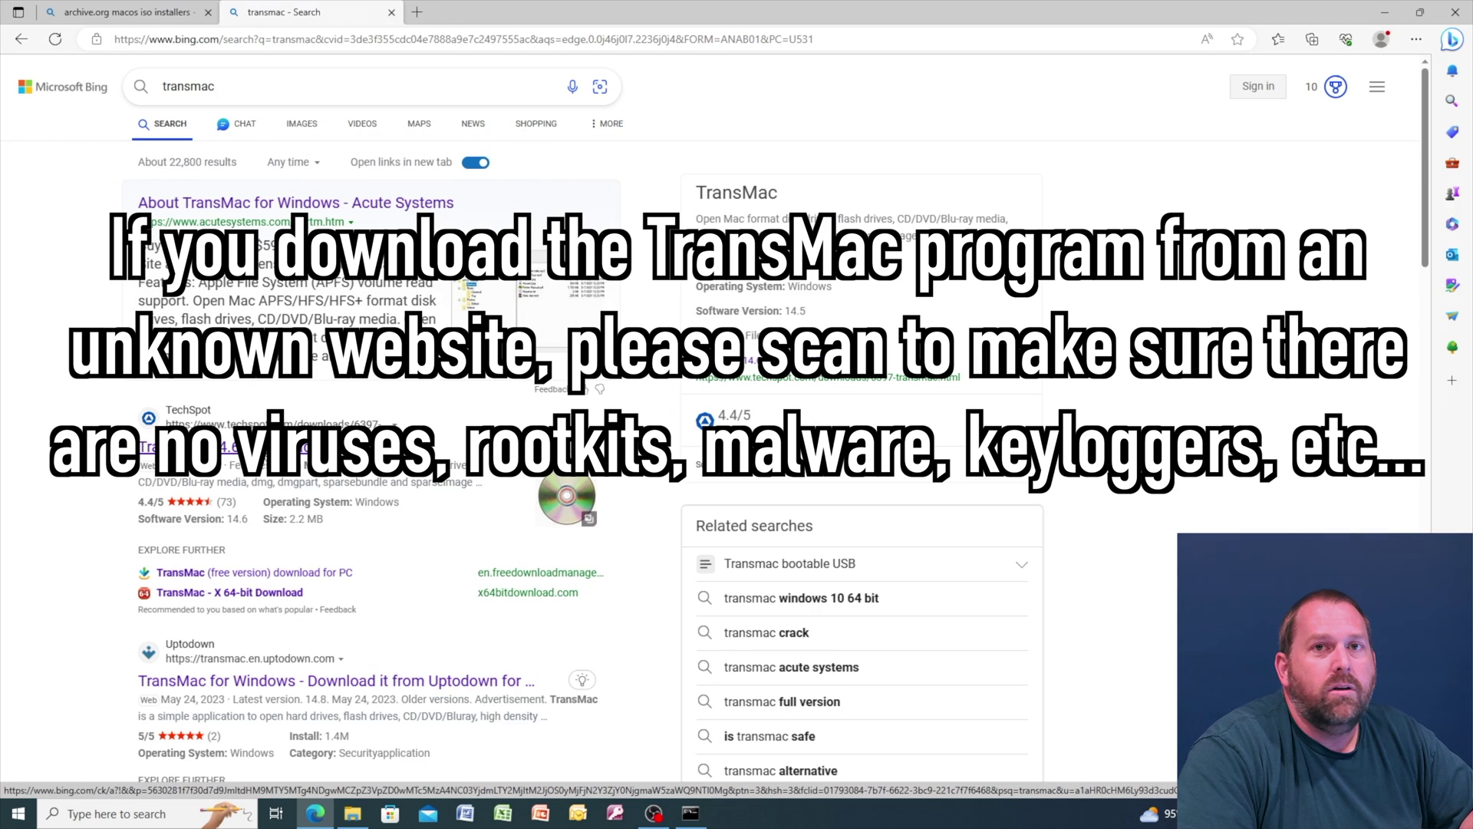
Step: Open TechSpot's TransMac 14.6 page and download the program, dismissing the advertisement
{"action": "left_click", "coordinate": [269, 453]}
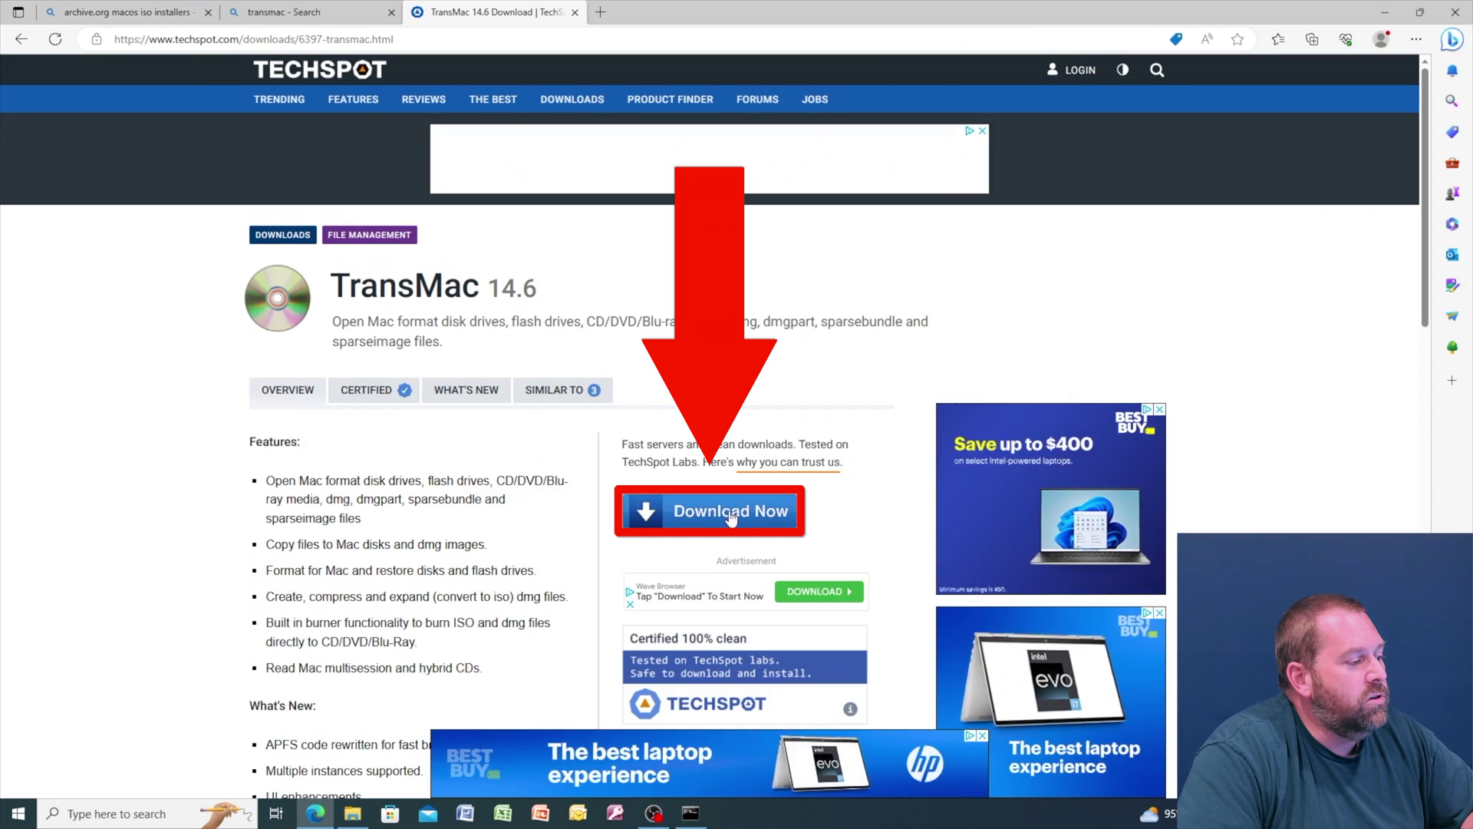
{"action": "left_click", "coordinate": [730, 512]}
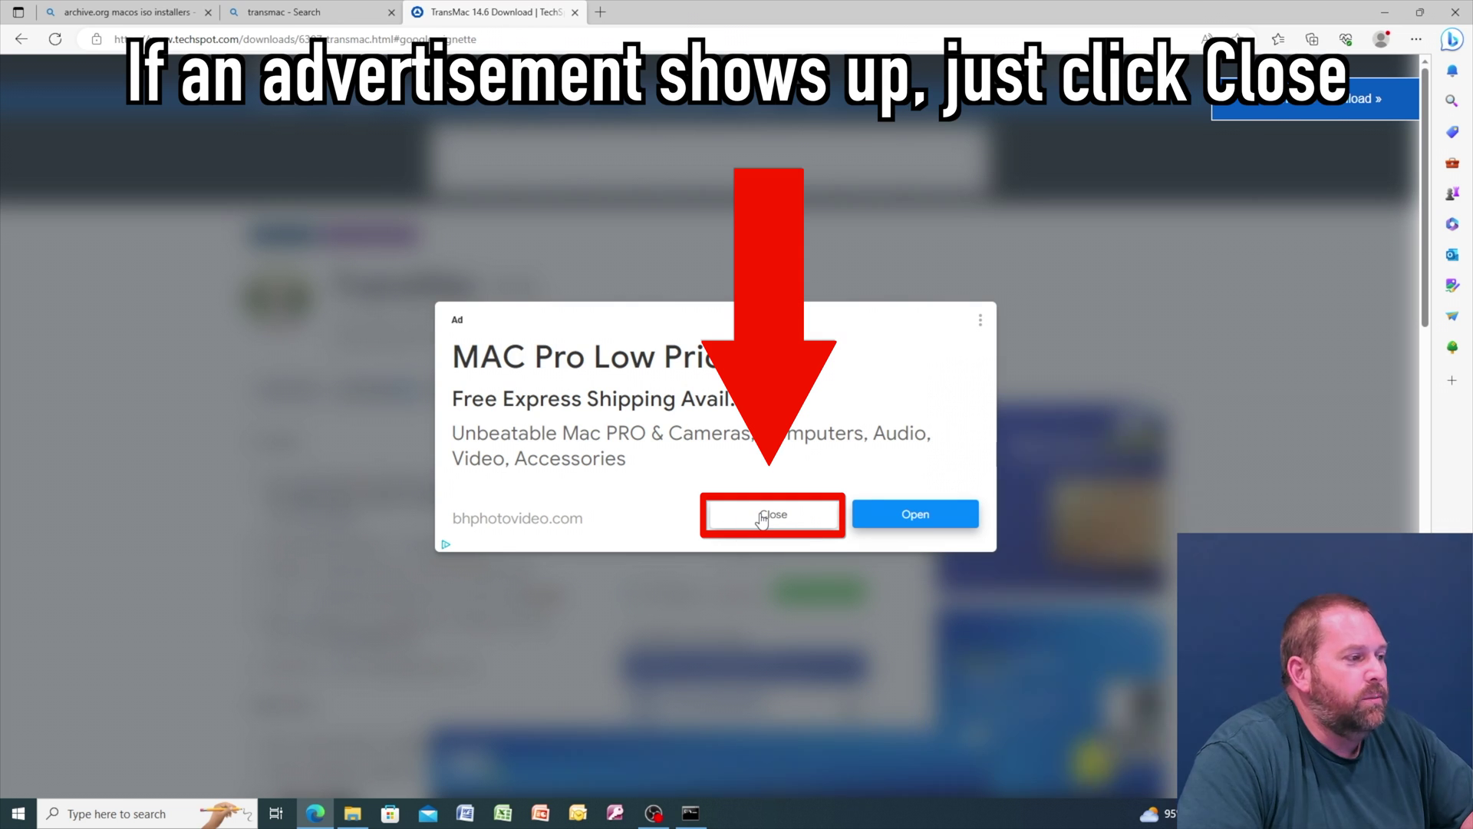
{"action": "left_click", "coordinate": [762, 518]}
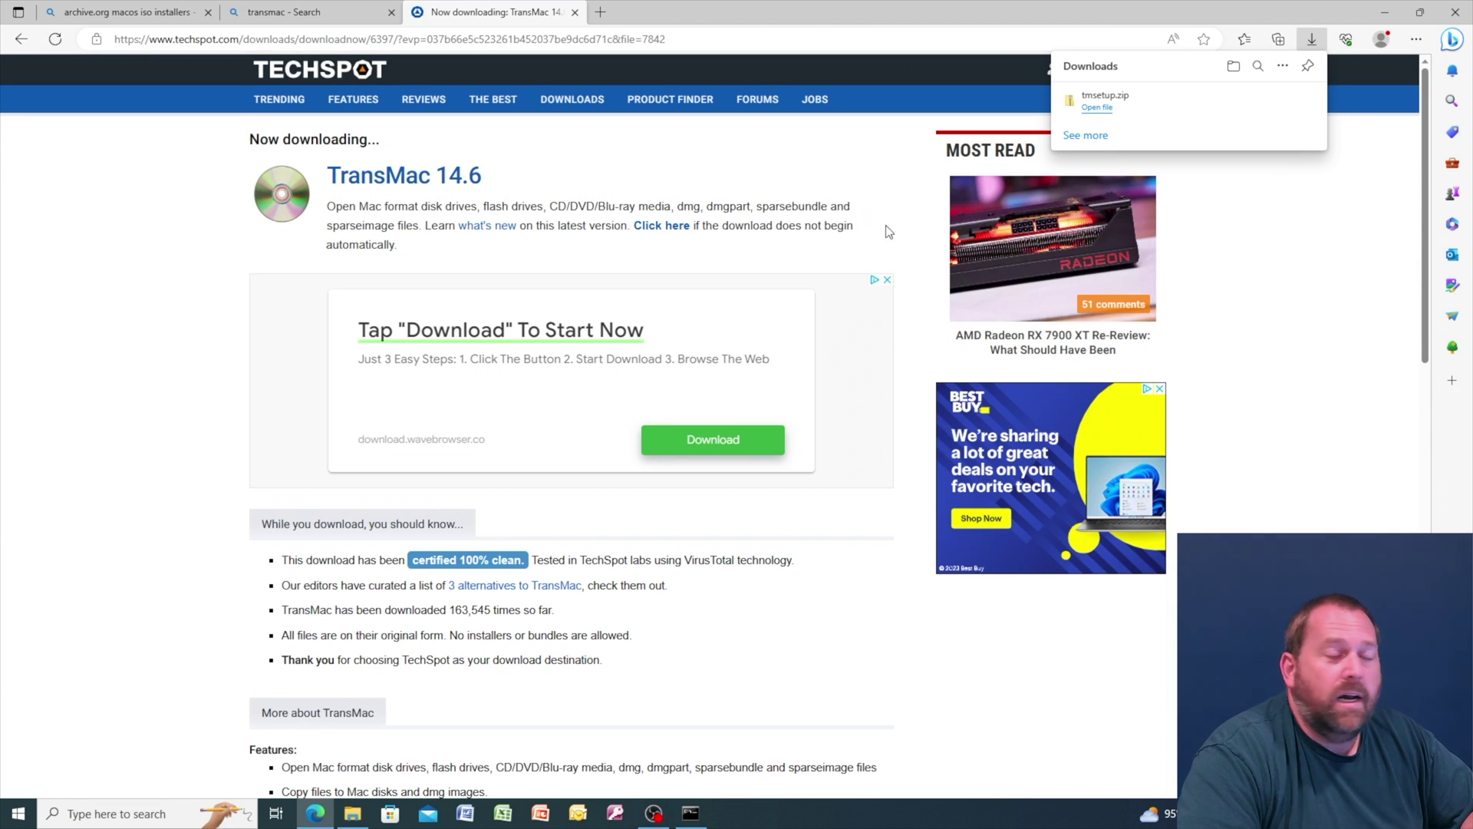
Step: Show the download in File Explorer and extract the tmsetup archive to C:\Users\DELL\Downloads\tmsetup
{"action": "left_click", "coordinate": [1236, 70]}
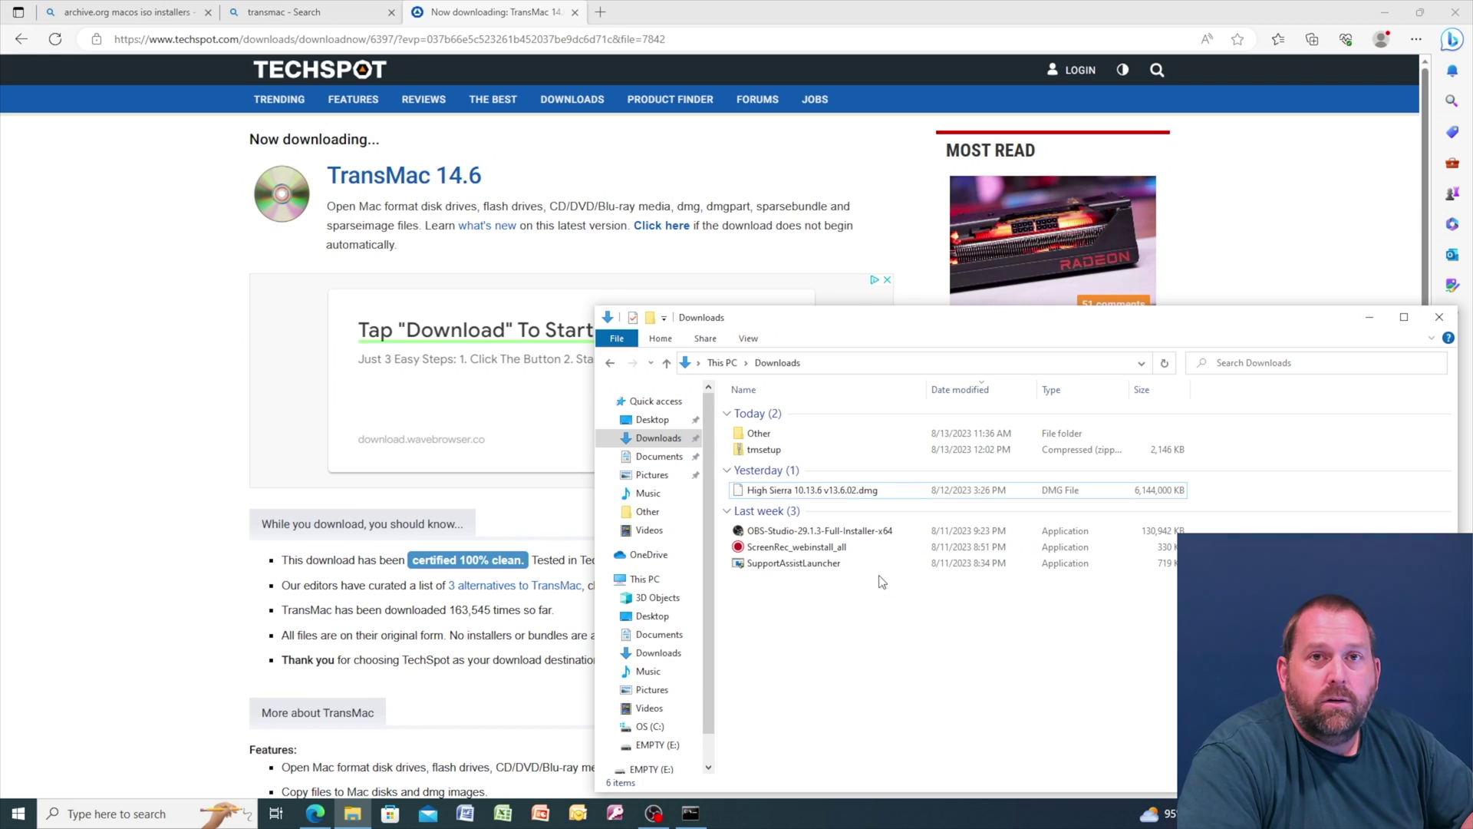
{"action": "left_click", "coordinate": [744, 452]}
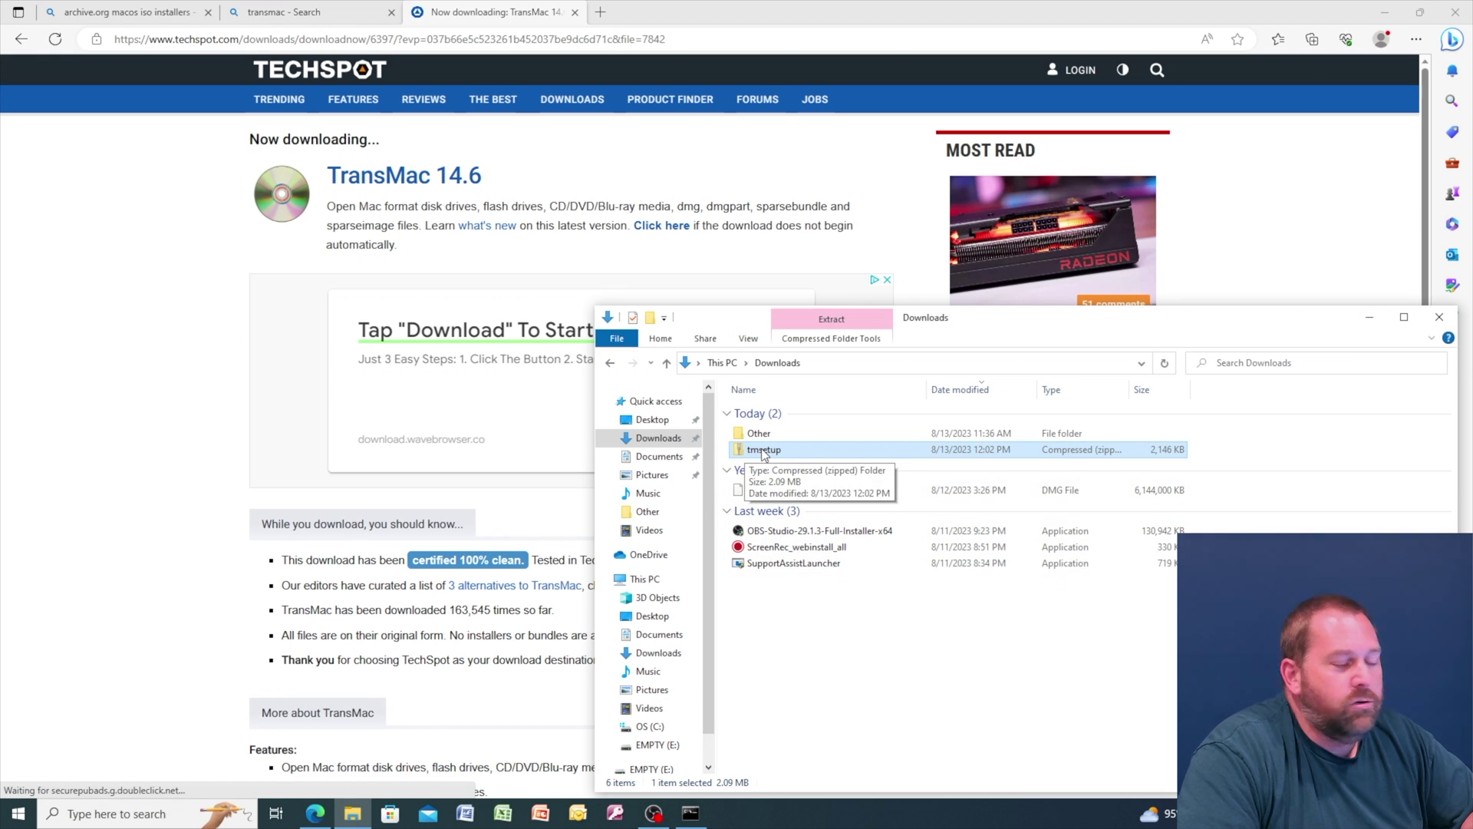
{"action": "right_click", "coordinate": [763, 453]}
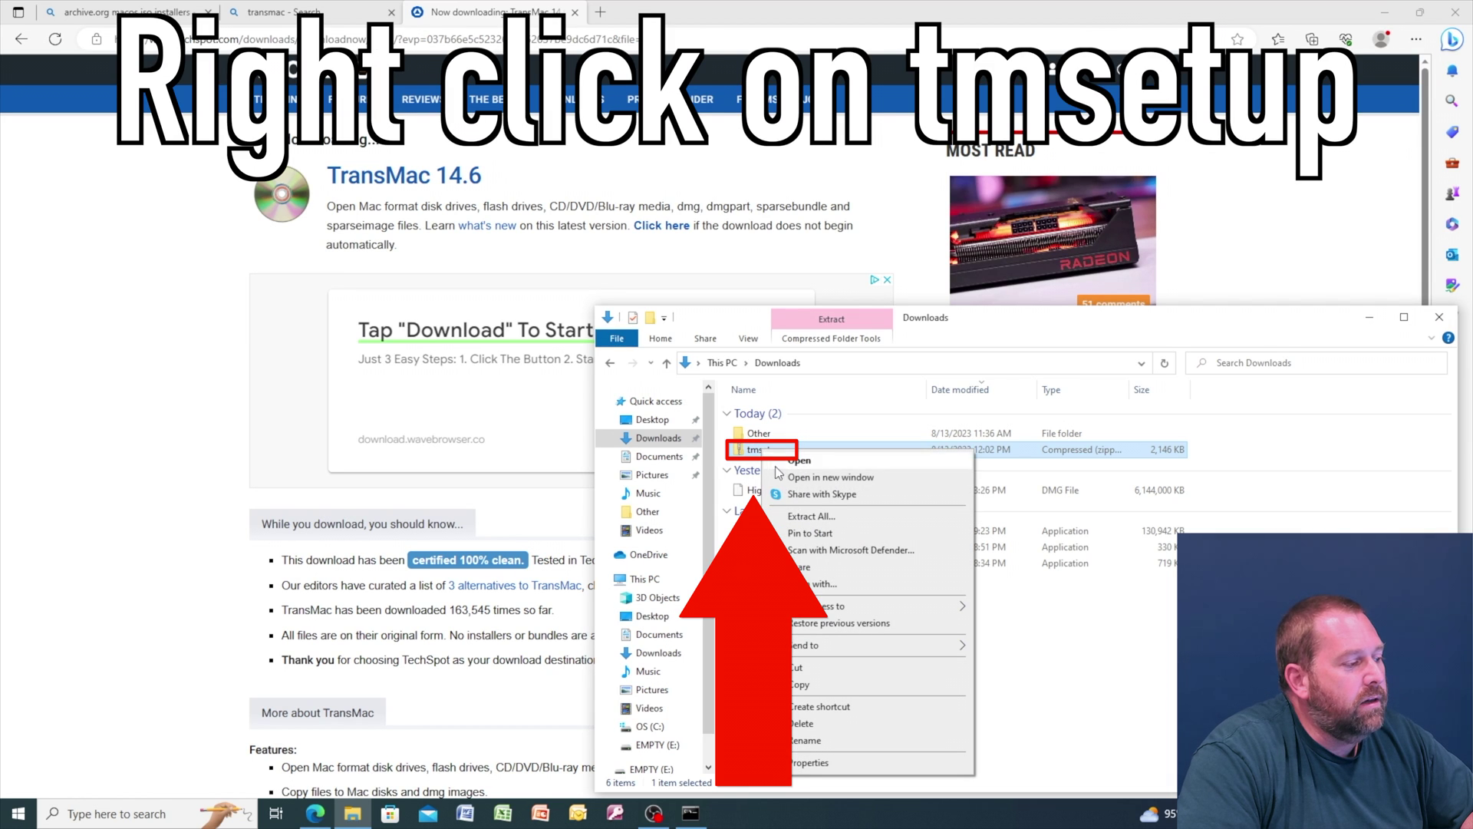
{"action": "left_click", "coordinate": [803, 516]}
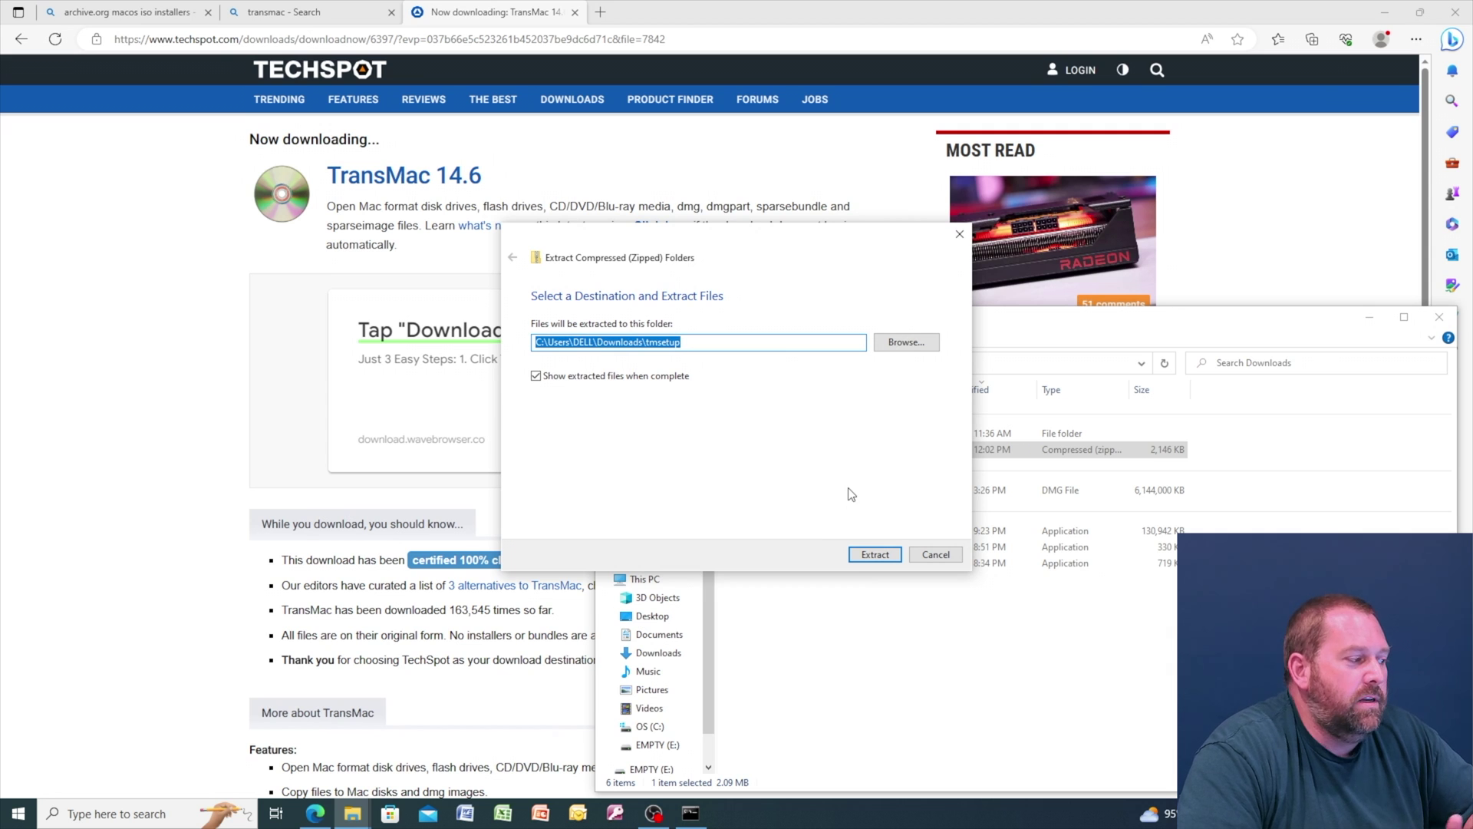
{"action": "left_click", "coordinate": [874, 556]}
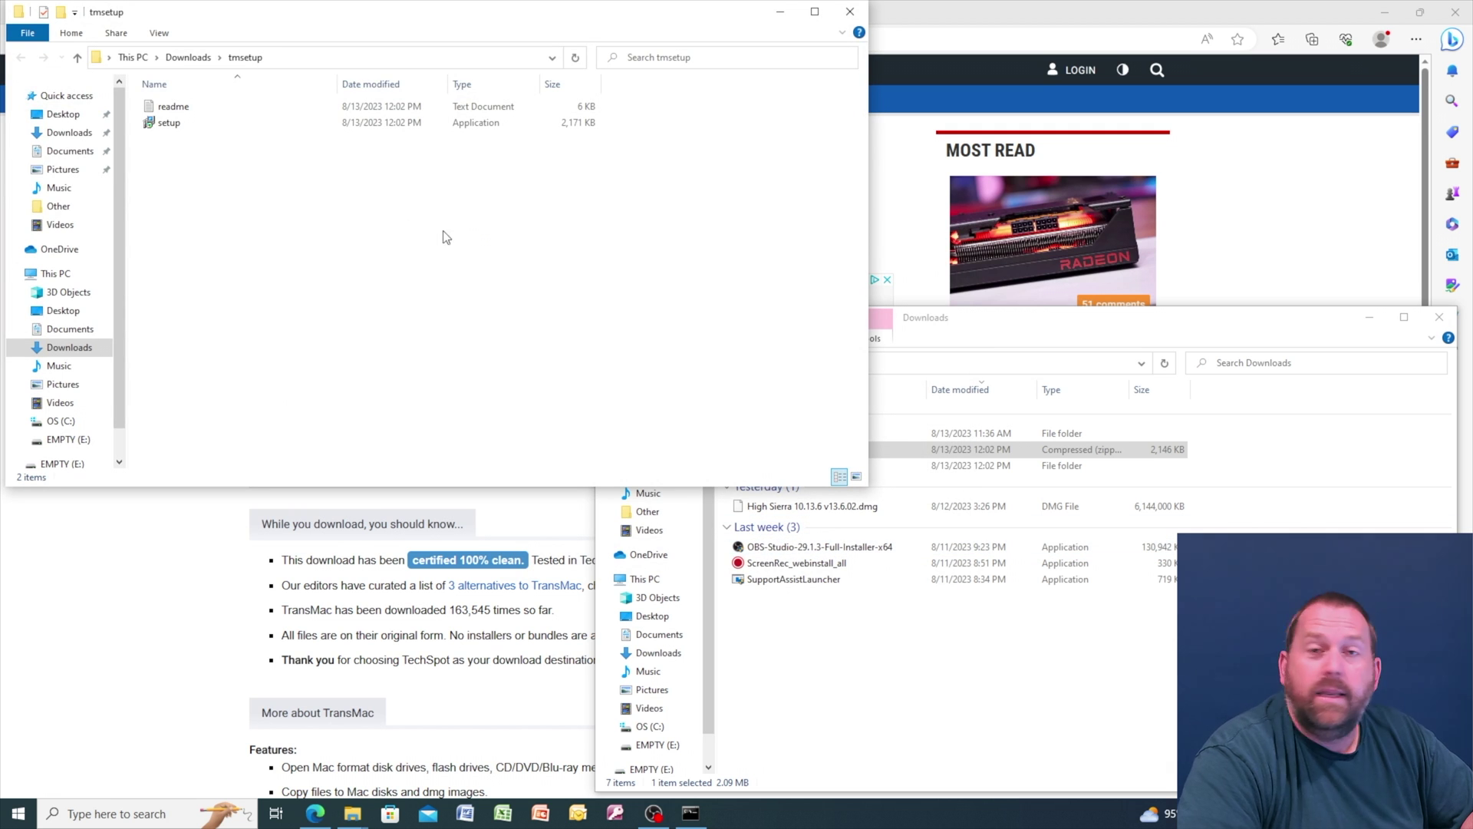
Step: Run the extracted setup, accept the license, and install TransMac in C:\Program Files (x86)\TransMac with a desktop icon and .dmg and .sparseimage association
{"action": "double_click", "coordinate": [172, 123]}
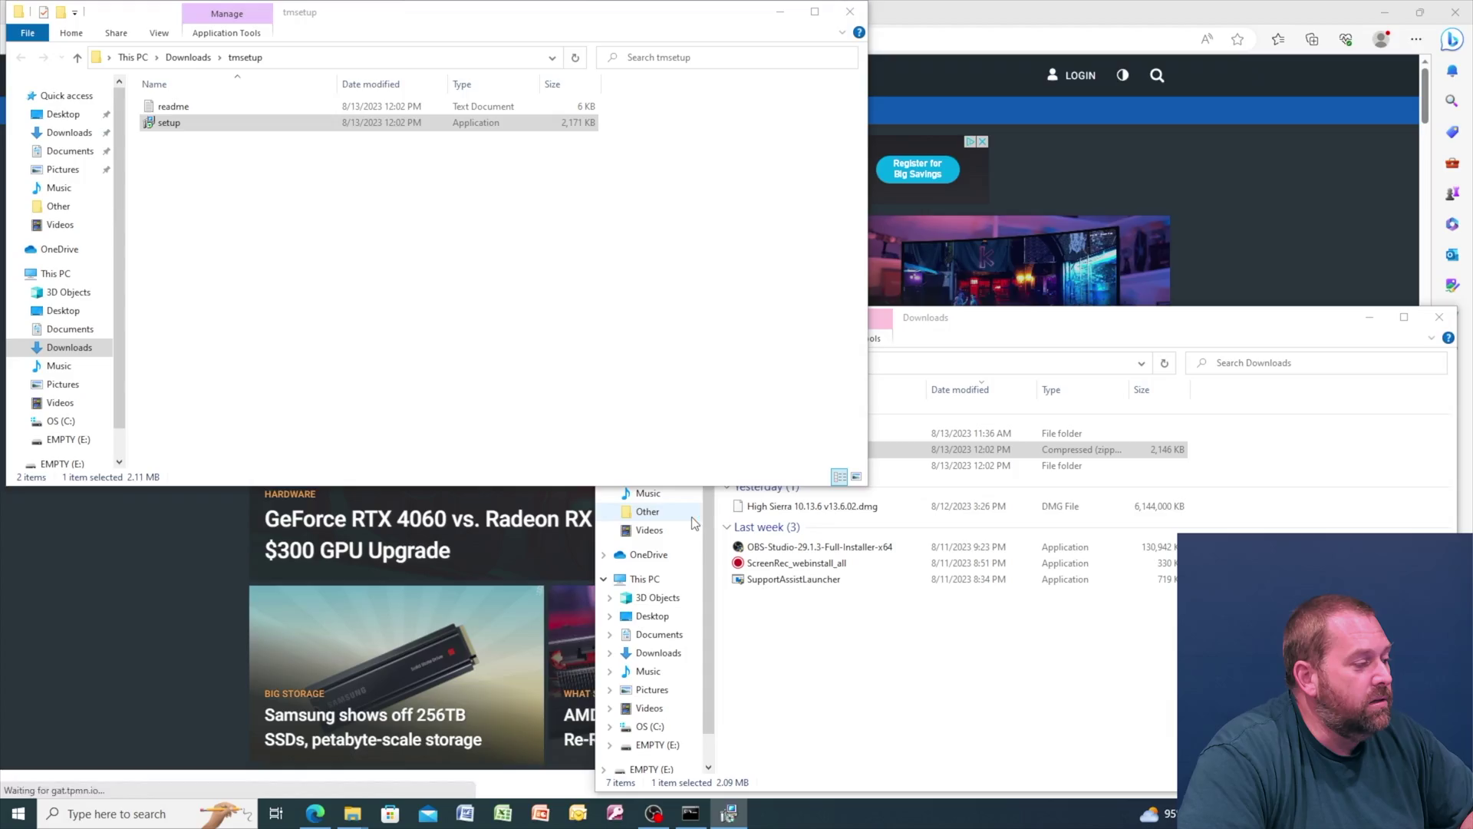
{"action": "left_click", "coordinate": [827, 530]}
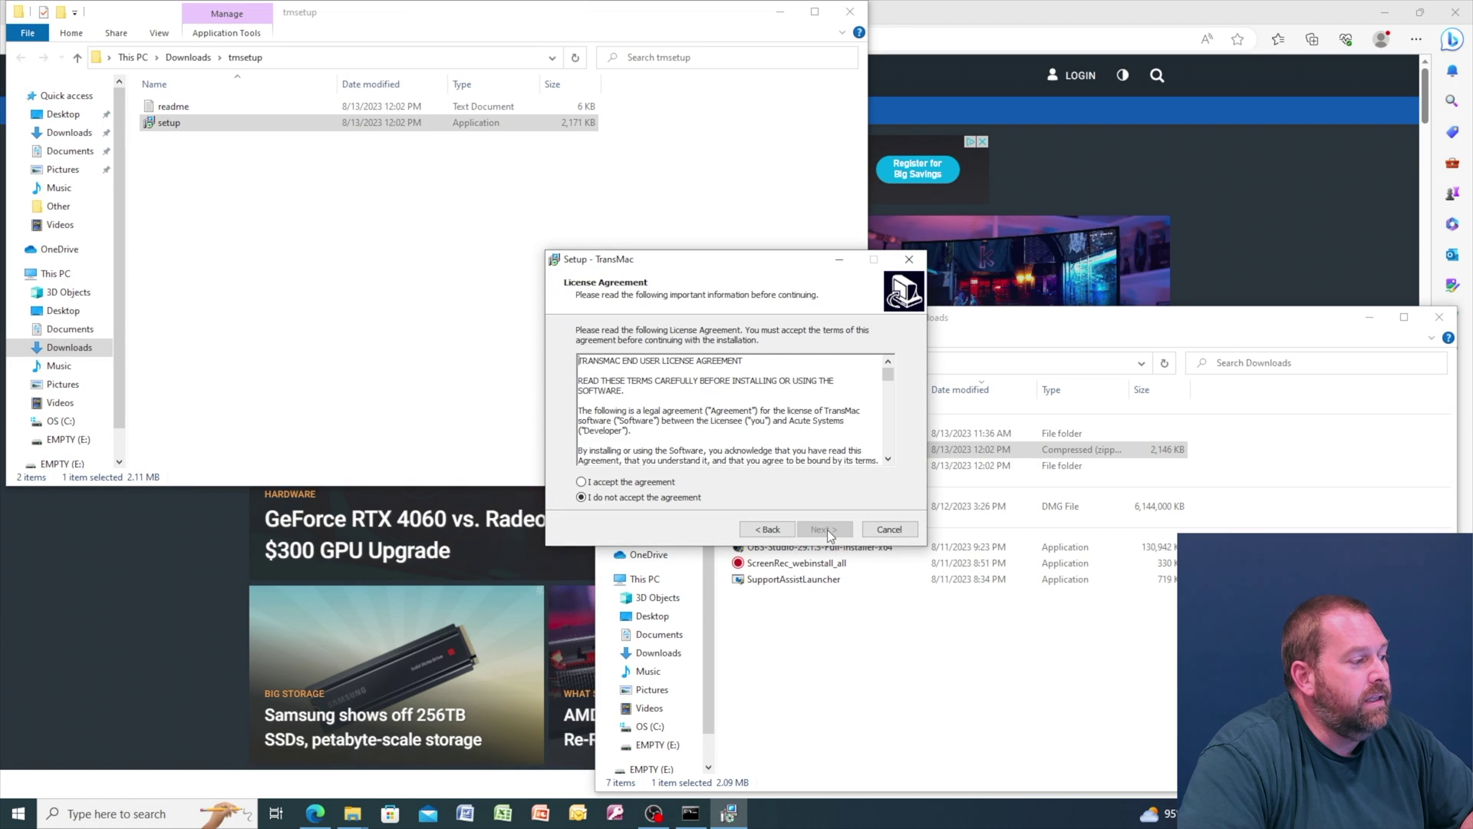
{"action": "left_click", "coordinate": [664, 484]}
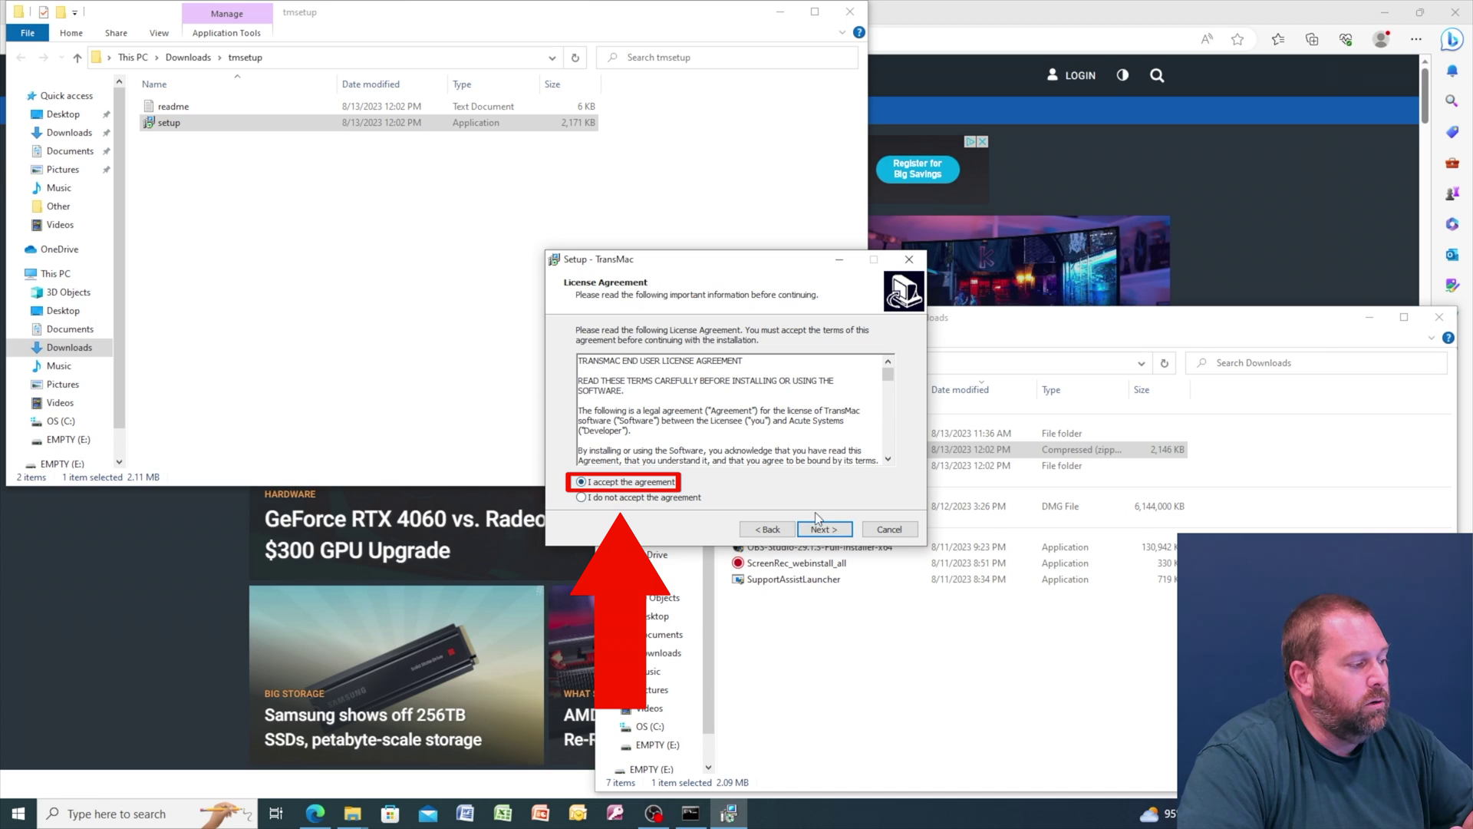
{"action": "left_click", "coordinate": [838, 530]}
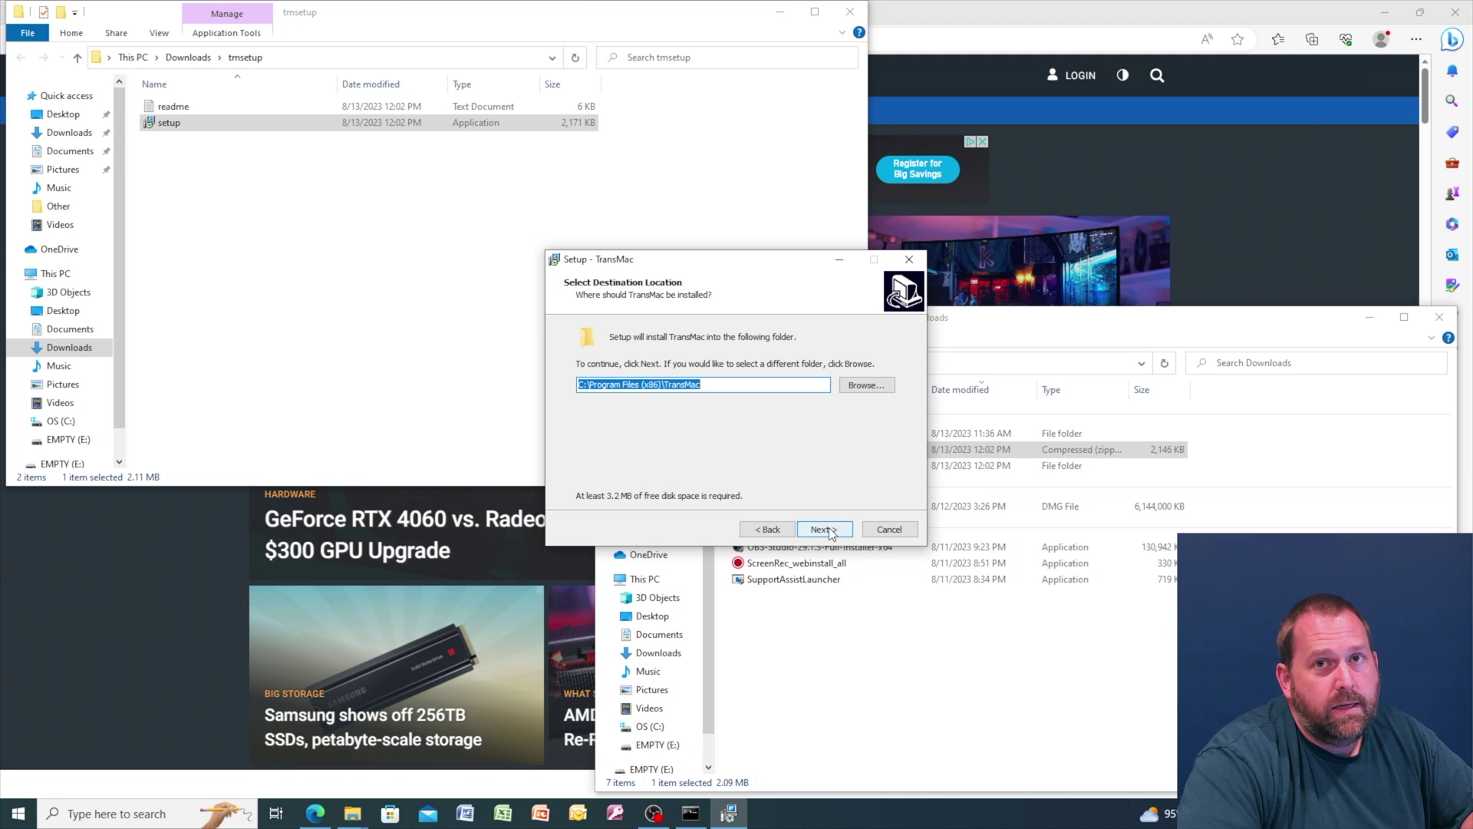
{"action": "left_click", "coordinate": [830, 531]}
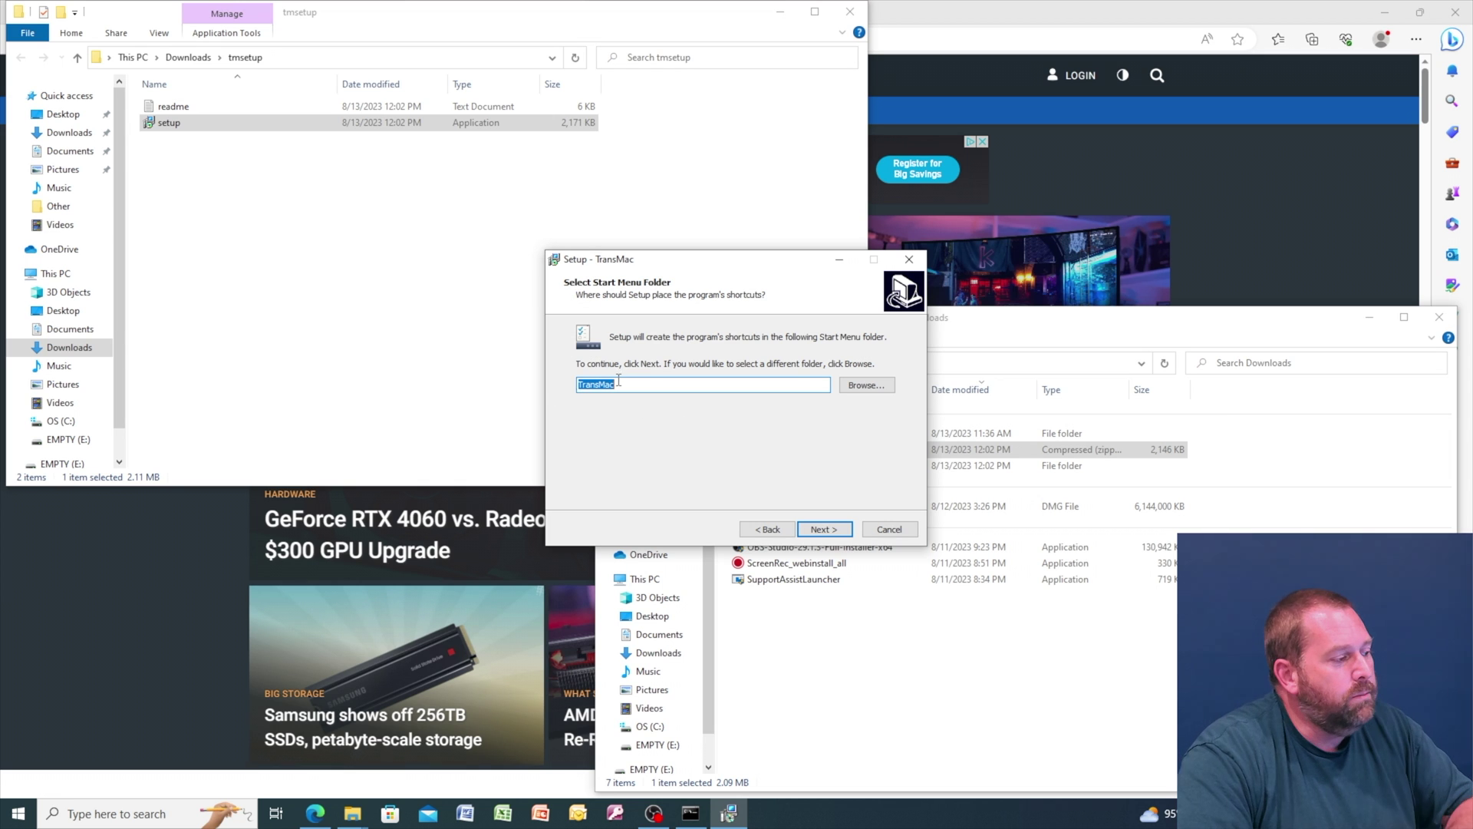
{"action": "left_click", "coordinate": [827, 529]}
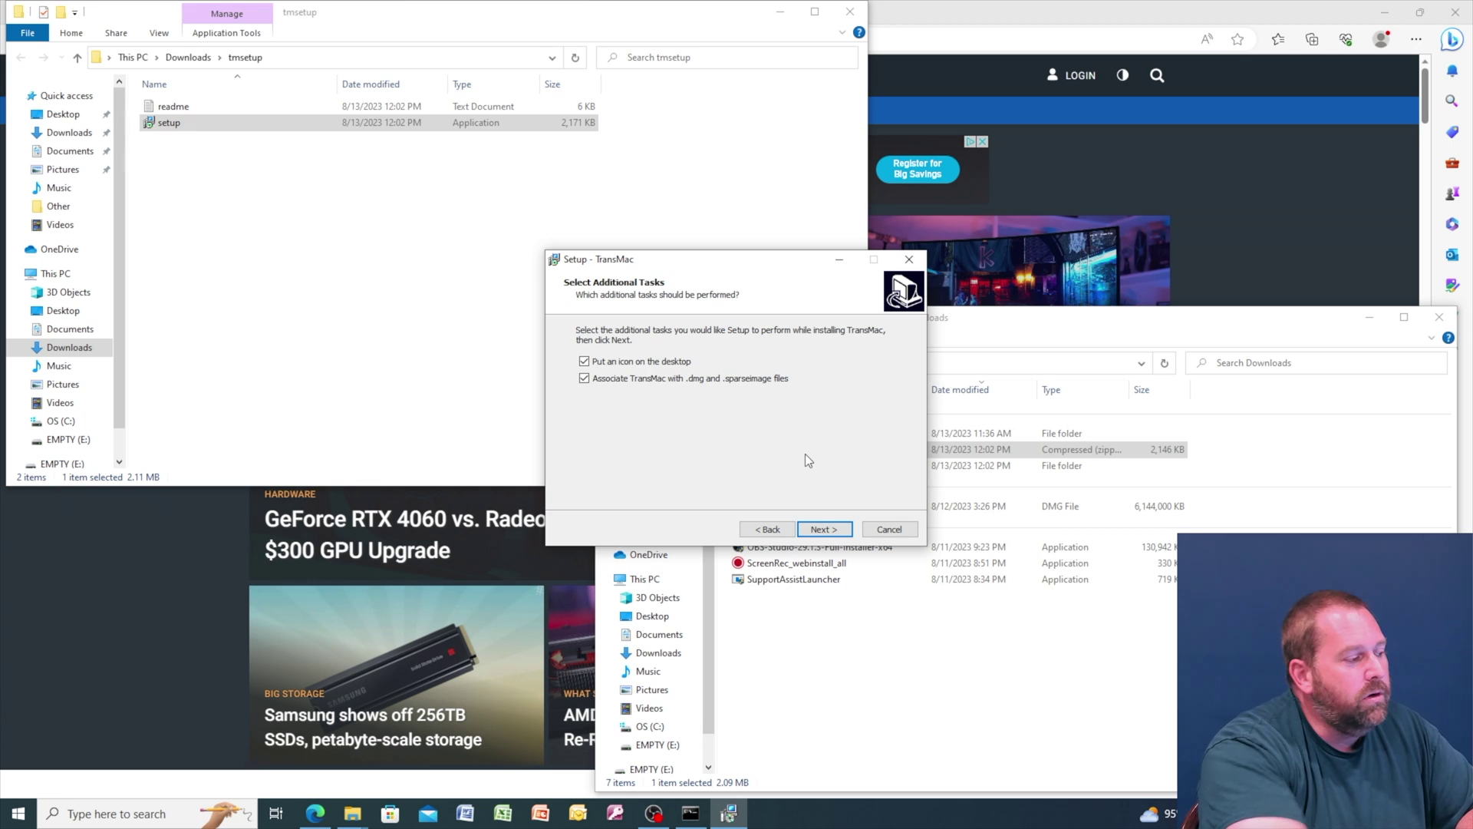
{"action": "left_click", "coordinate": [834, 529]}
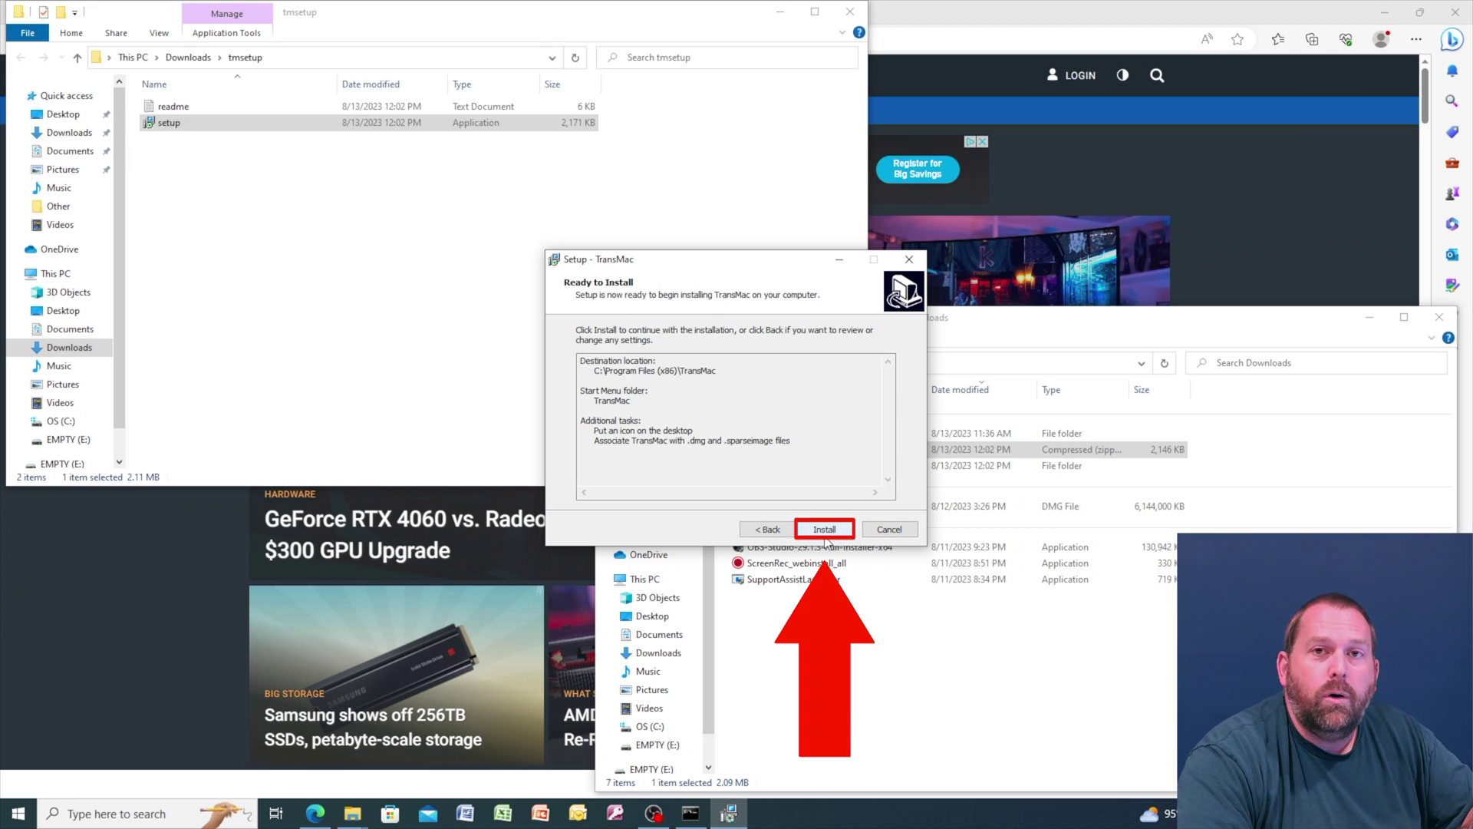
{"action": "left_click", "coordinate": [825, 532]}
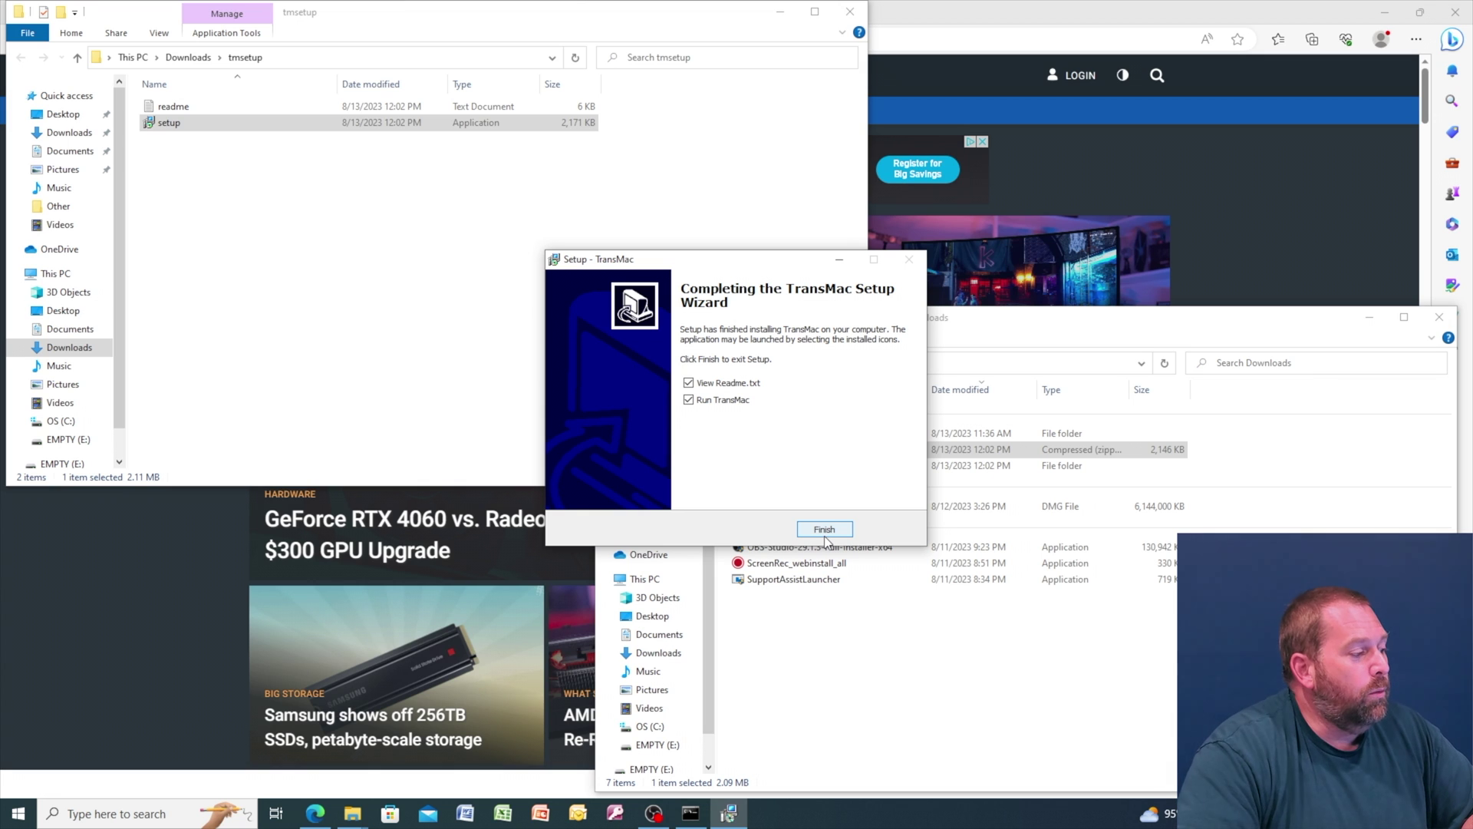
Step: Finish the TransMac setup without viewing the readme, and run the program in trial mode
{"action": "left_click", "coordinate": [723, 389]}
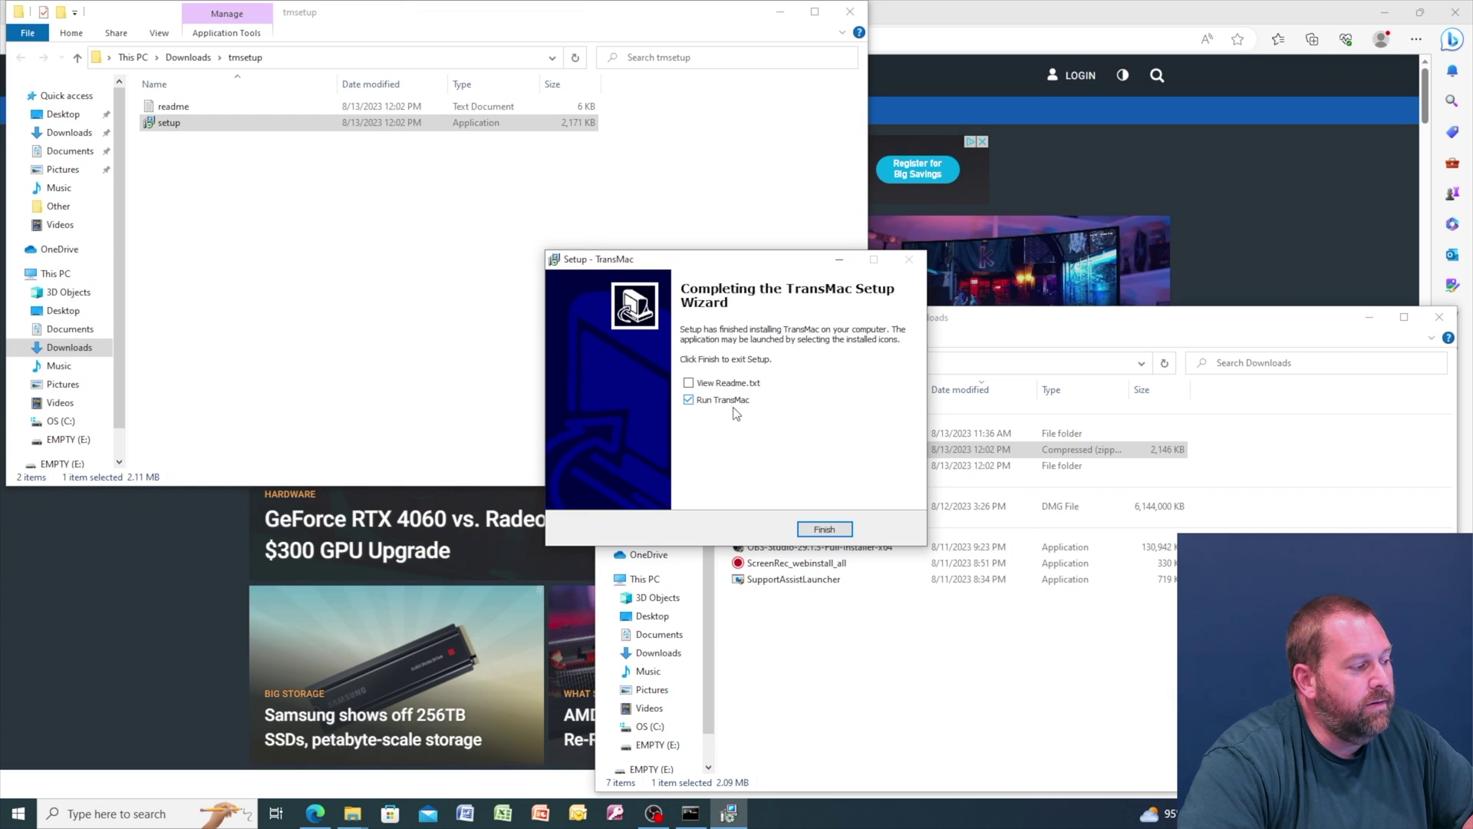
{"action": "left_click", "coordinate": [817, 528]}
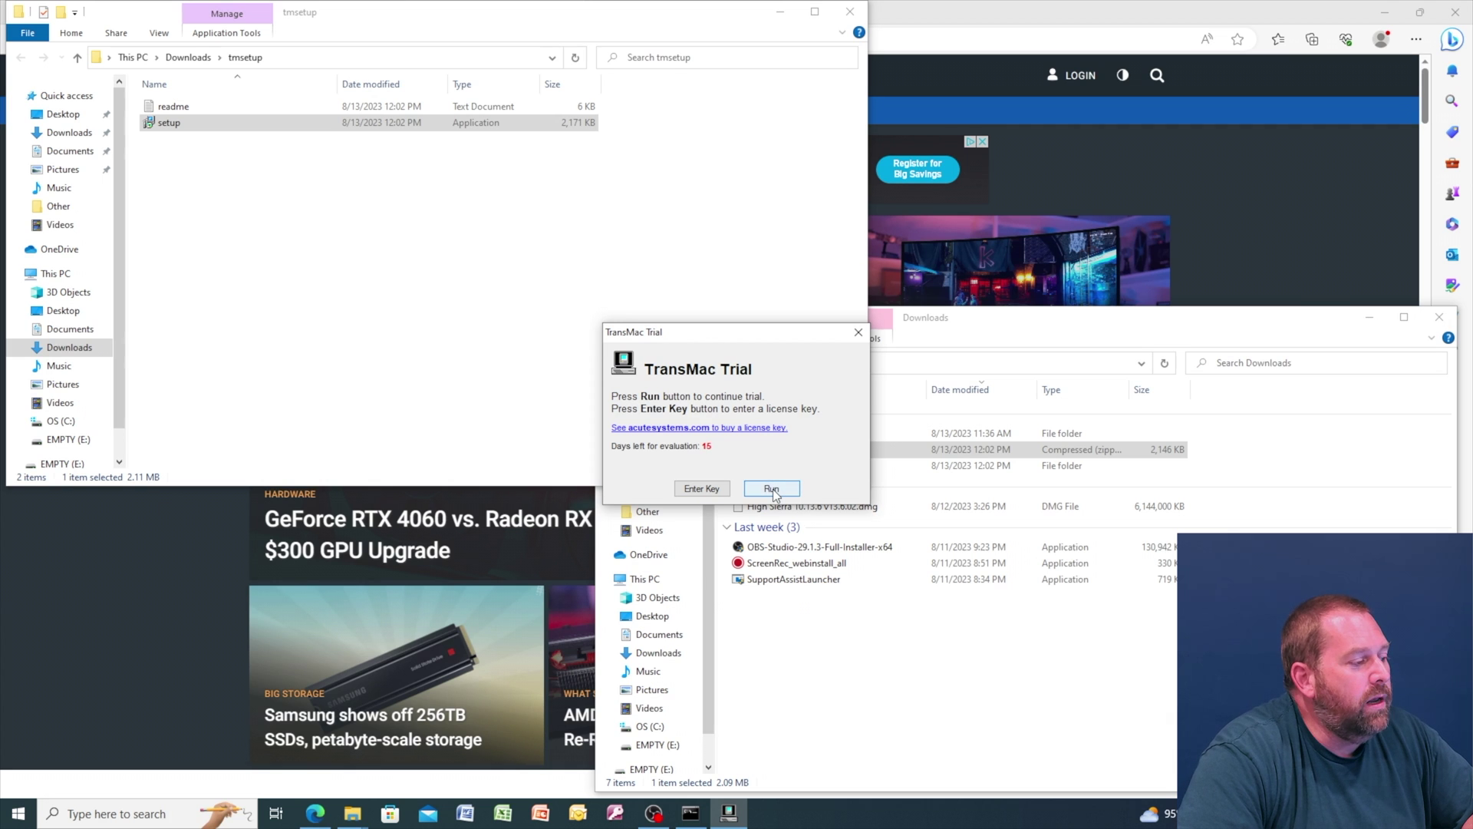
{"action": "left_click", "coordinate": [776, 491]}
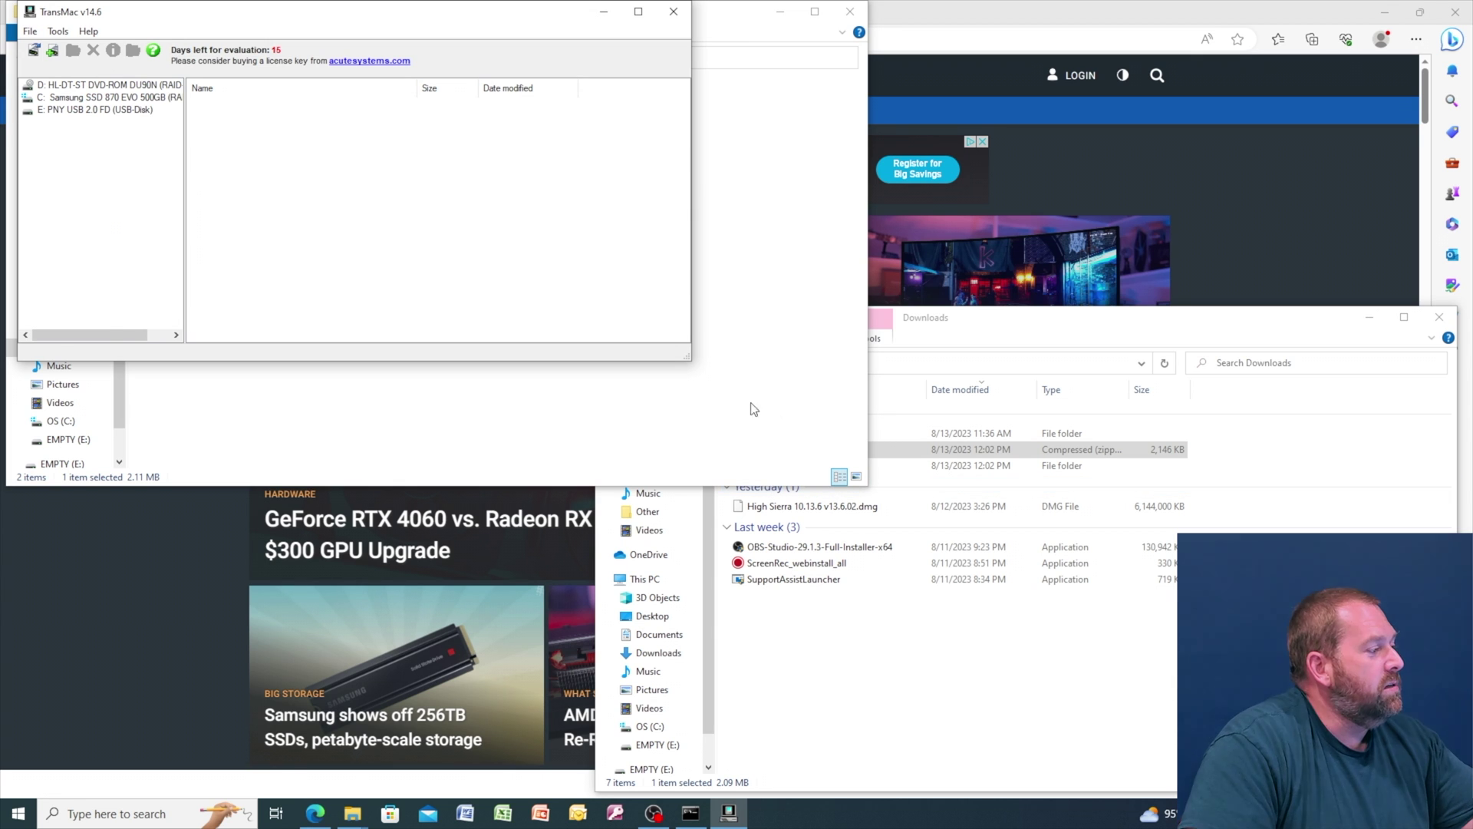
Step: Try to format the PNY USB 2.0 FD disk for Mac, restarting TransMac as administrator and continuing the trial
{"action": "right_click", "coordinate": [116, 115]}
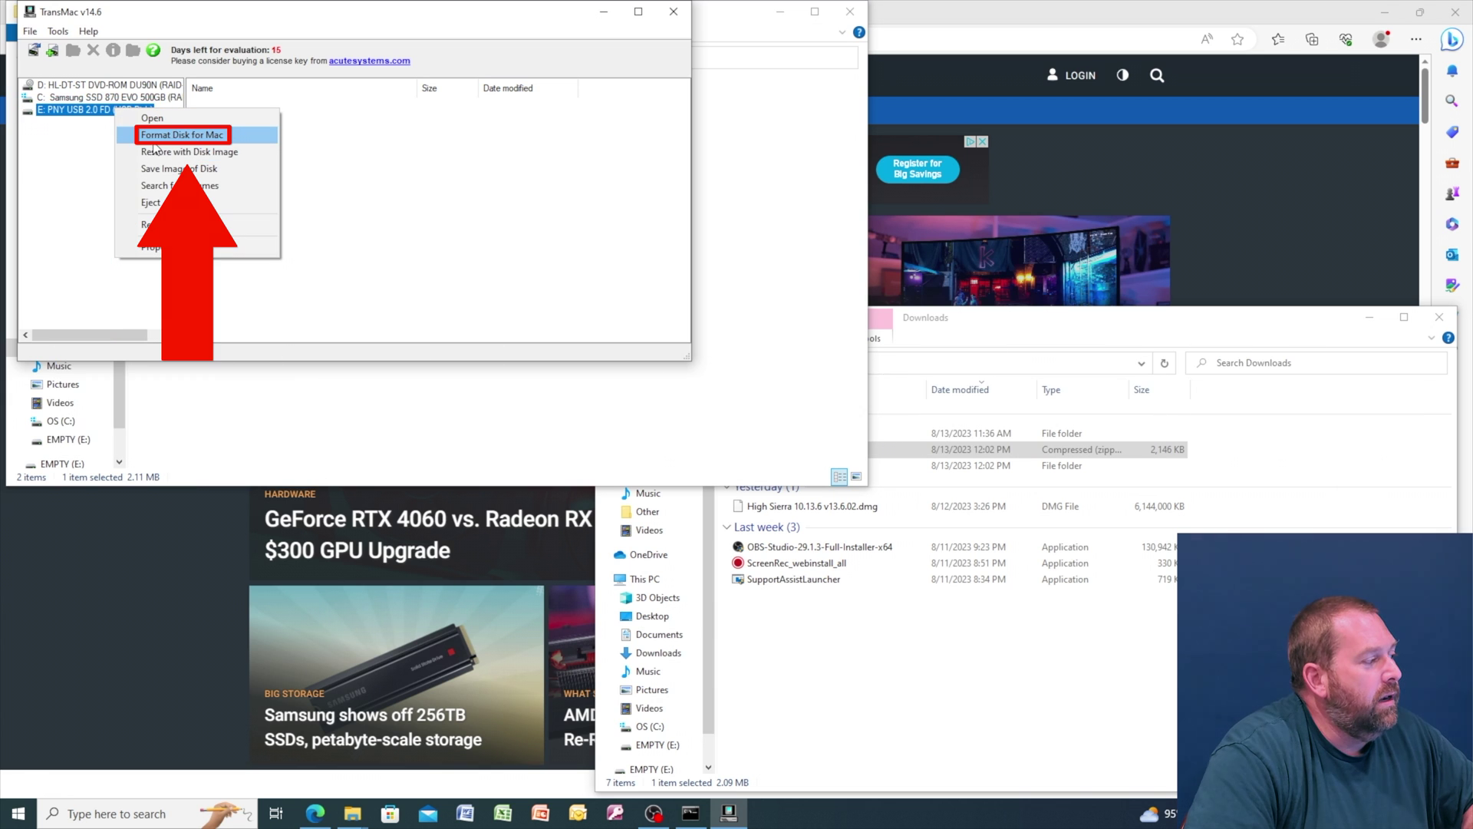
{"action": "left_click", "coordinate": [182, 135]}
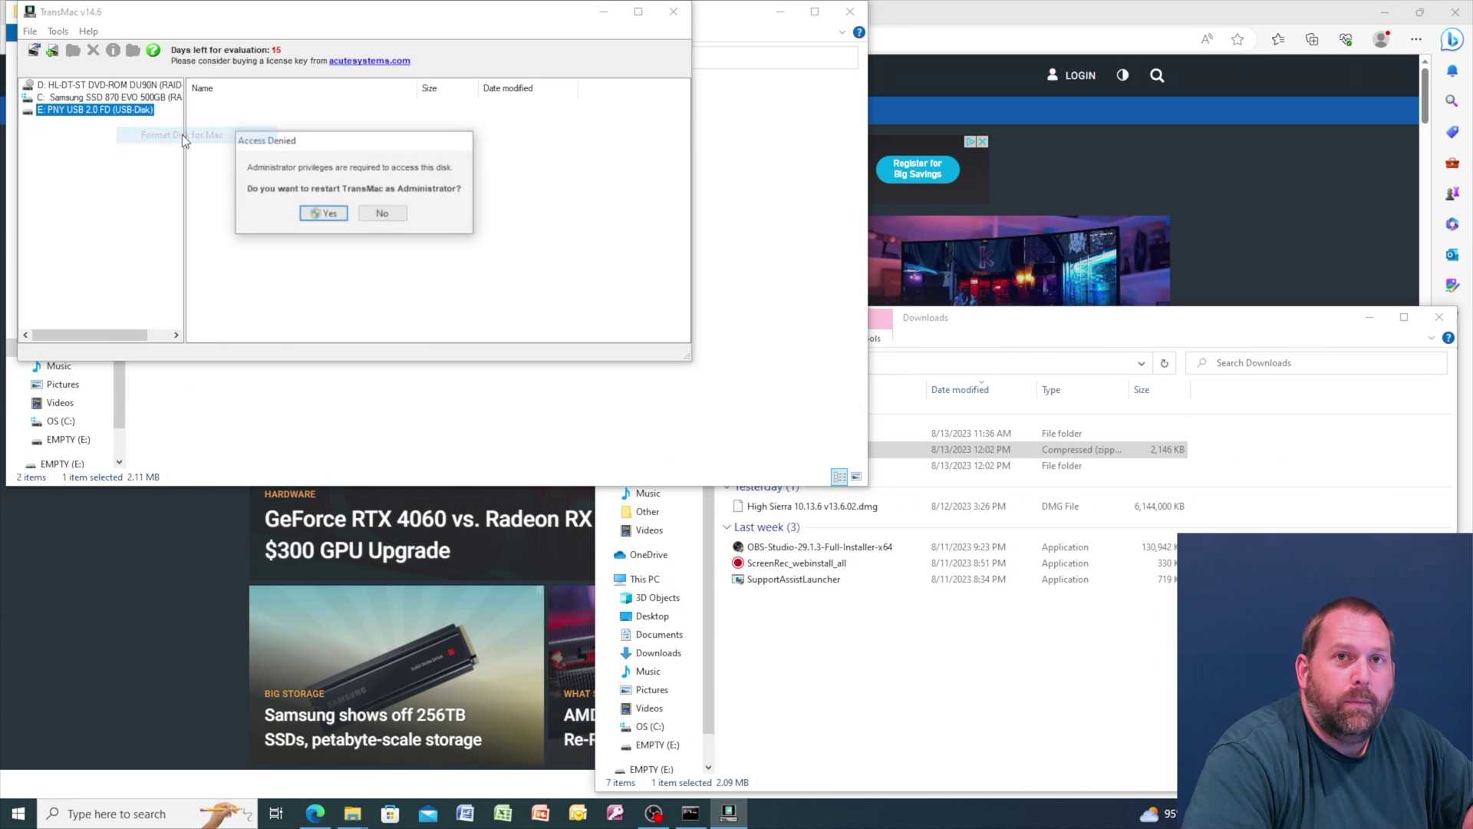
{"action": "left_click", "coordinate": [338, 215]}
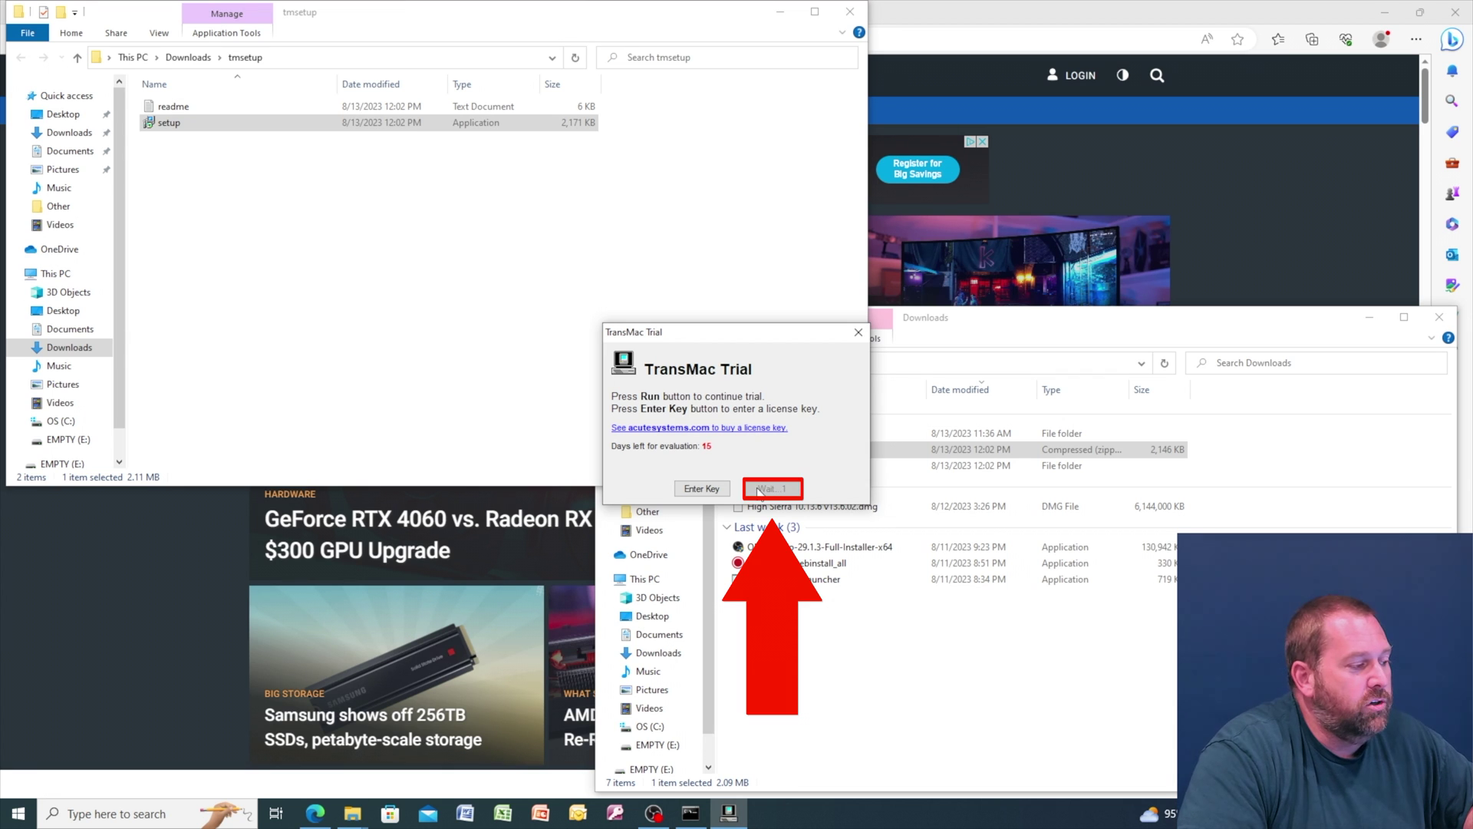
{"action": "left_click", "coordinate": [763, 489]}
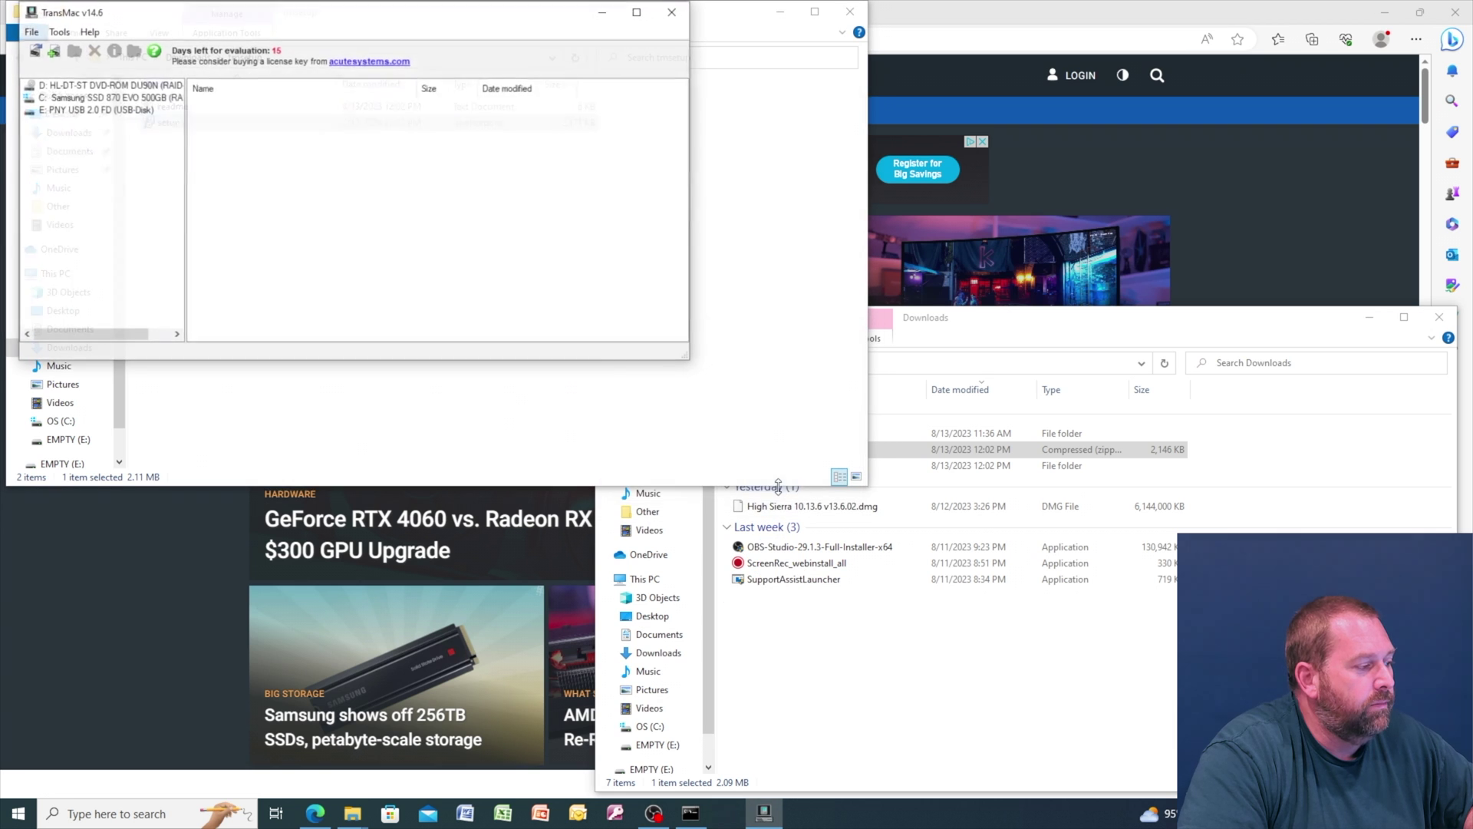
Step: Format the E: PNY USB 2.0 FD disk for Mac with the volume name Empty, accepting the overwrite warnings
{"action": "right_click", "coordinate": [80, 112]}
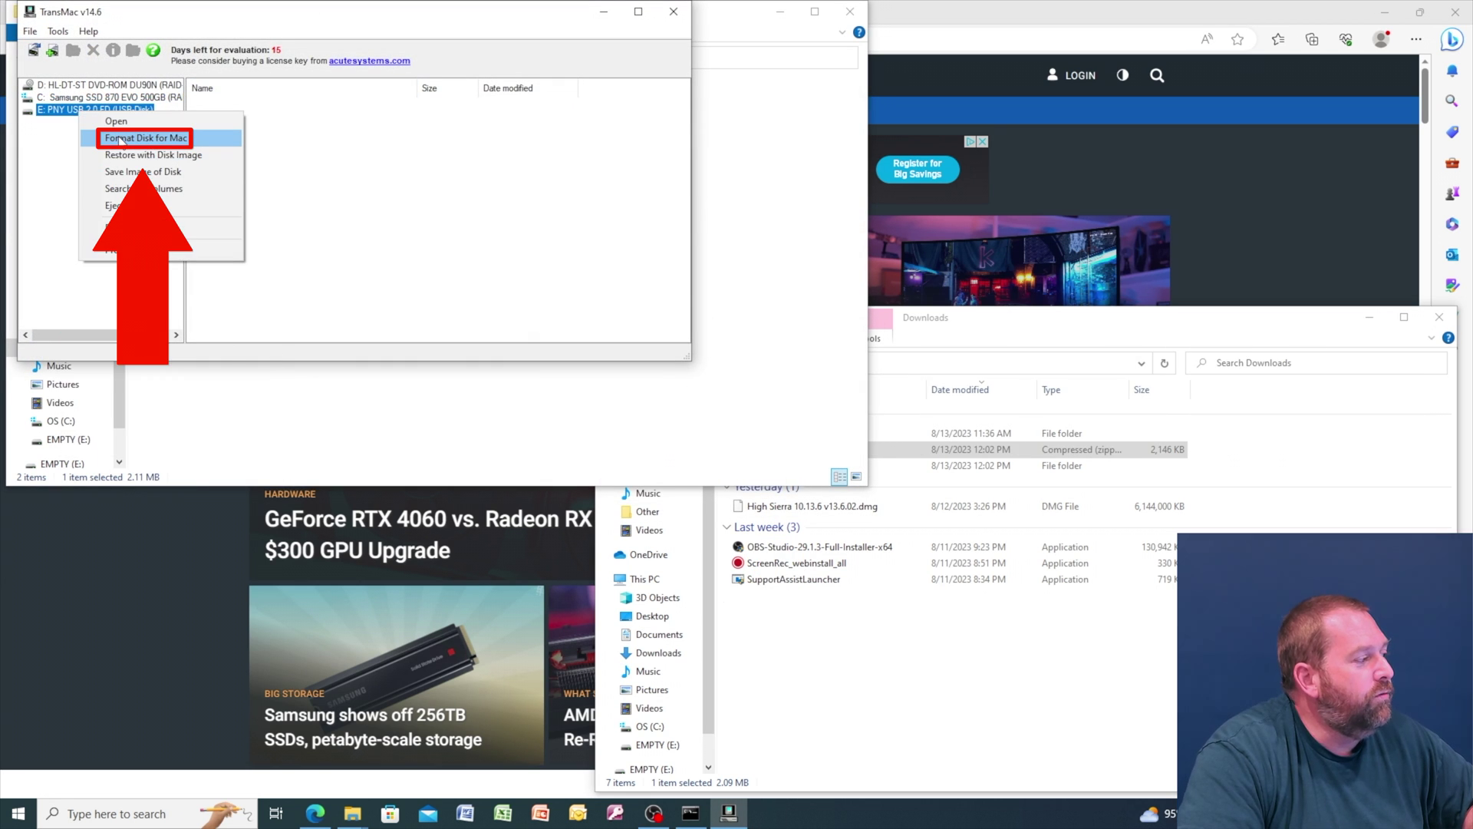
{"action": "left_click", "coordinate": [120, 138]}
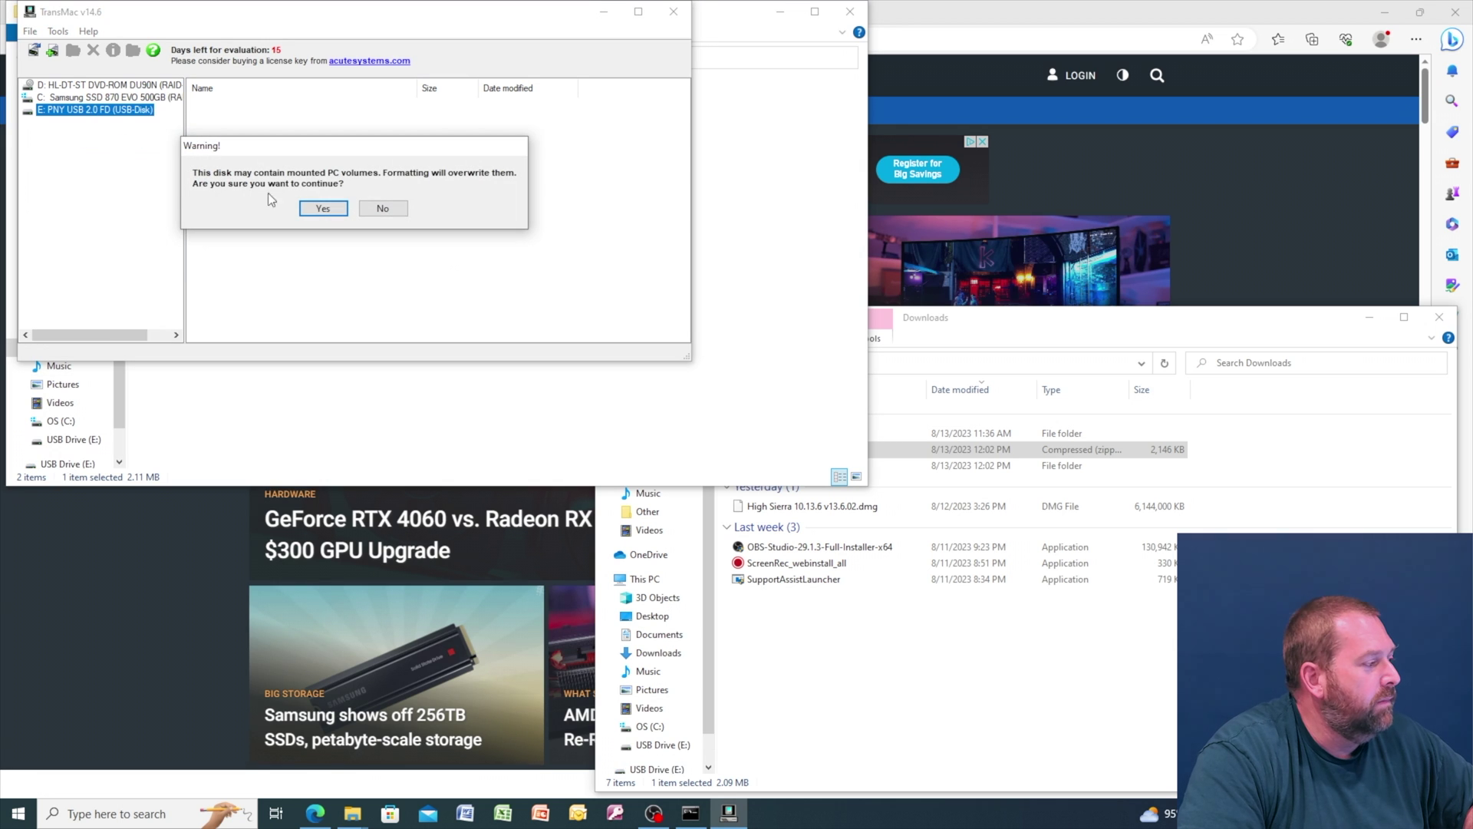
{"action": "left_click", "coordinate": [332, 211]}
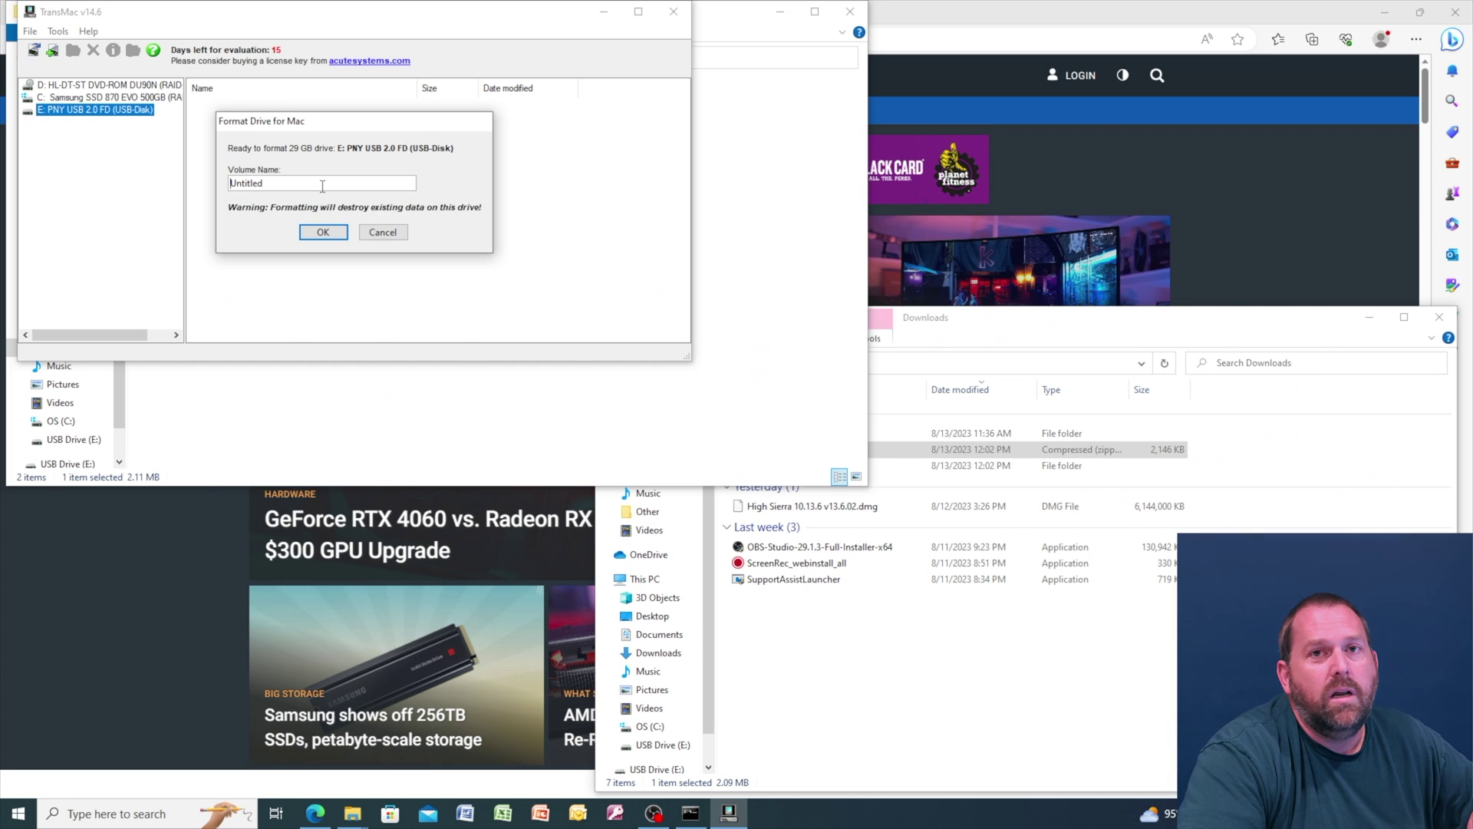
{"action": "left_click_drag", "start_coordinate": [322, 185], "coordinate": [230, 188]}
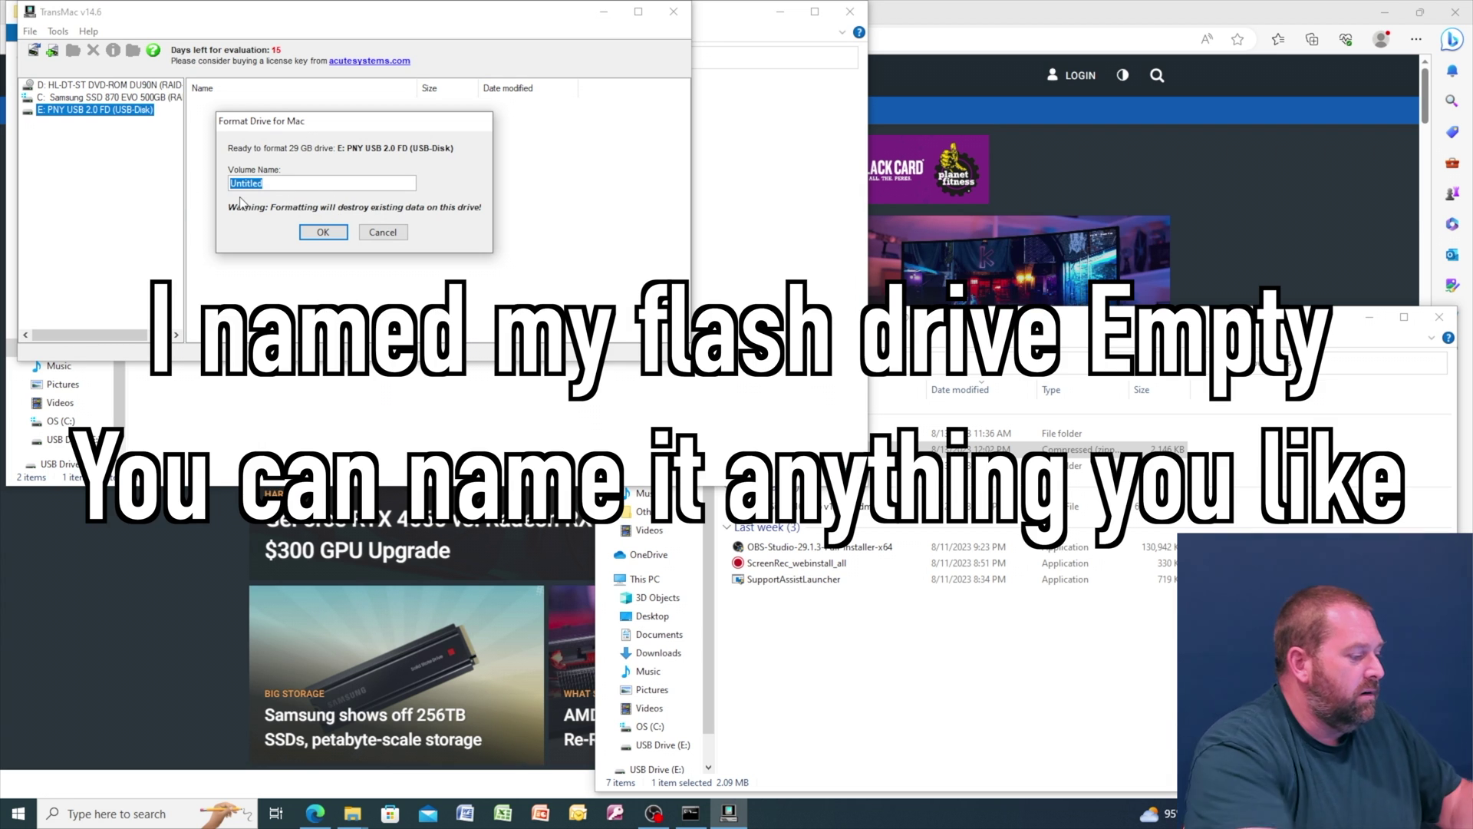
{"action": "type", "text": "Empty"}
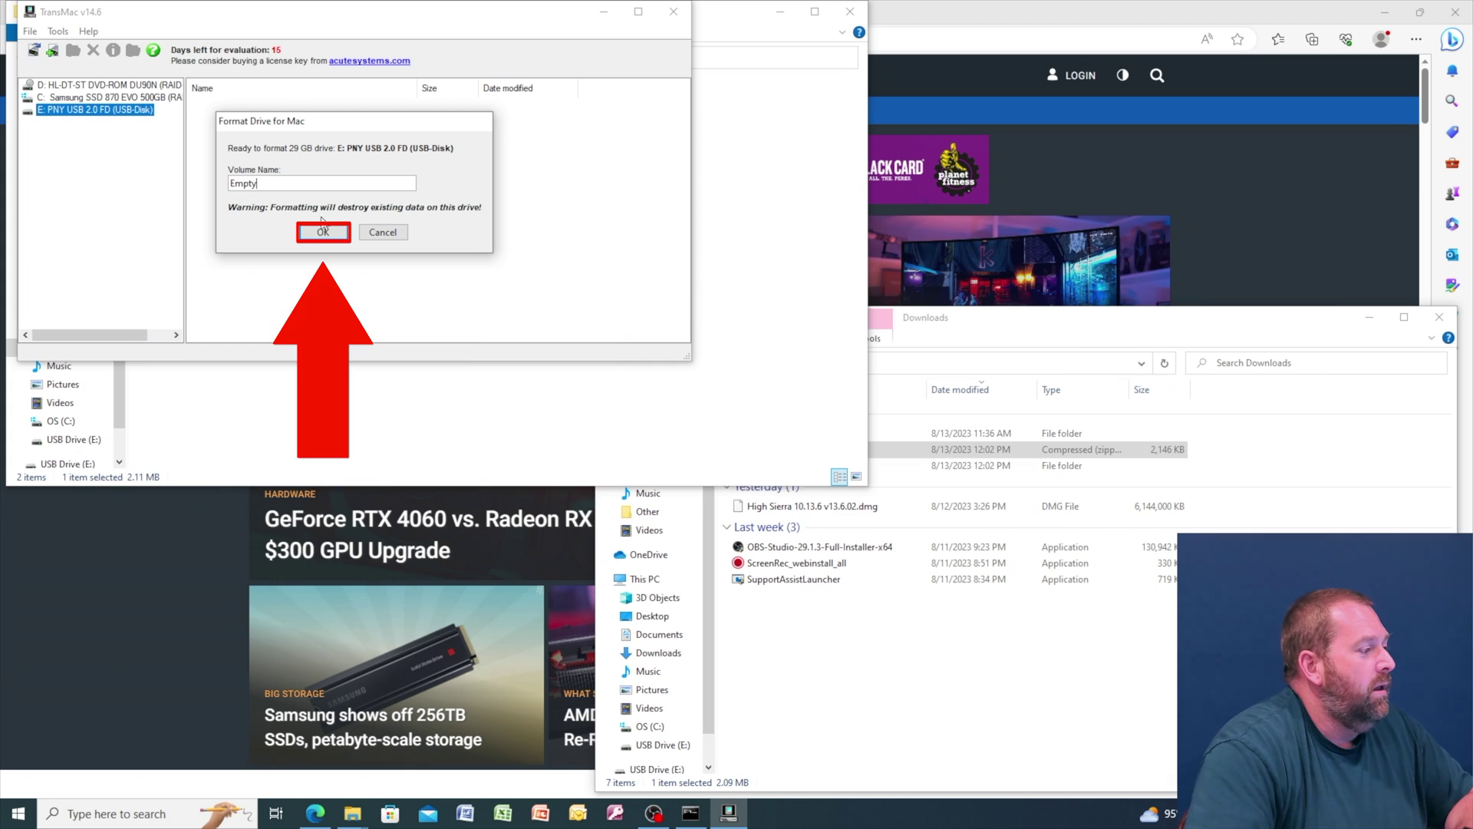
{"action": "left_click", "coordinate": [311, 231]}
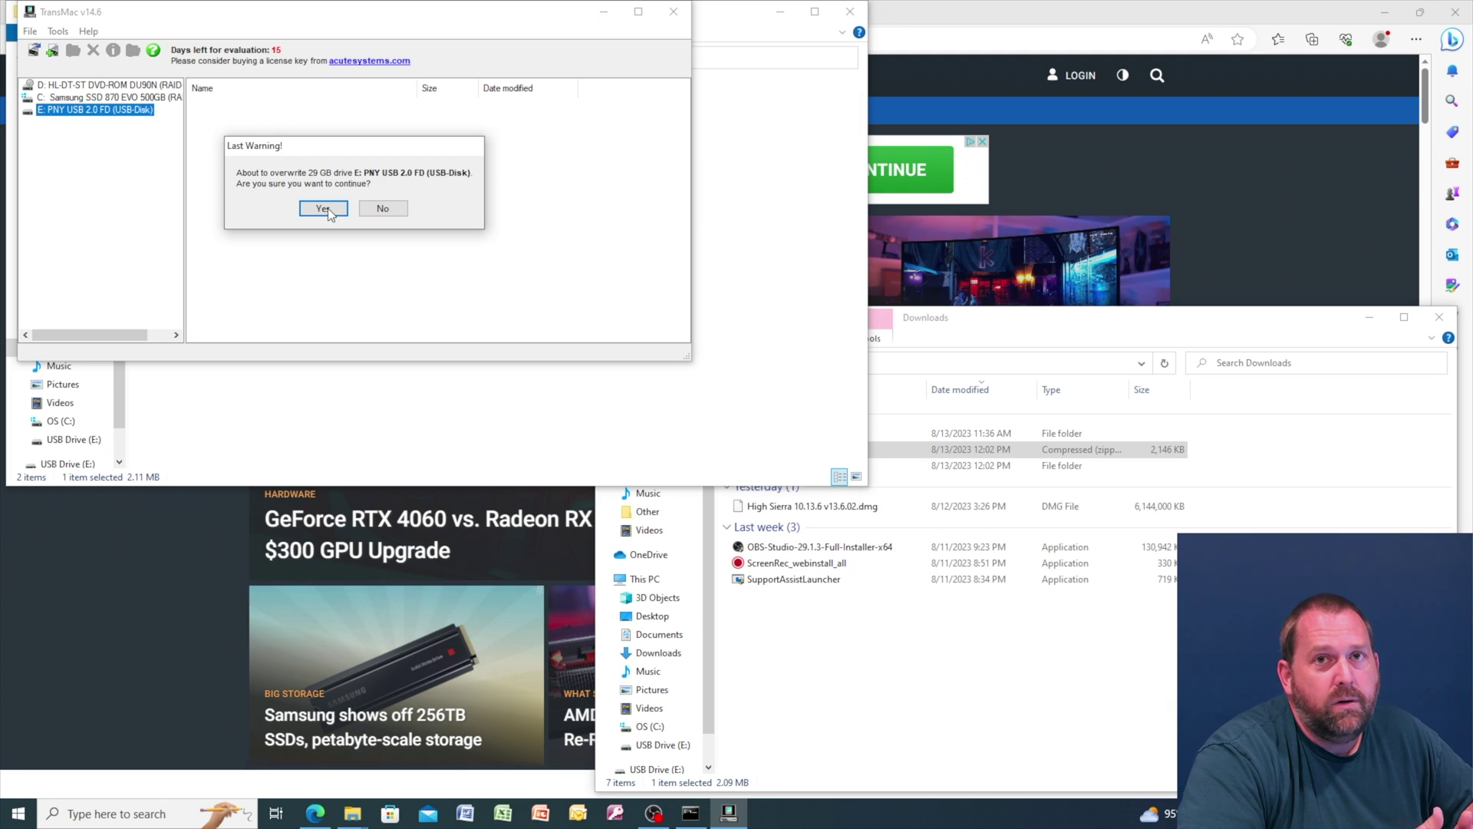
{"action": "left_click", "coordinate": [328, 209]}
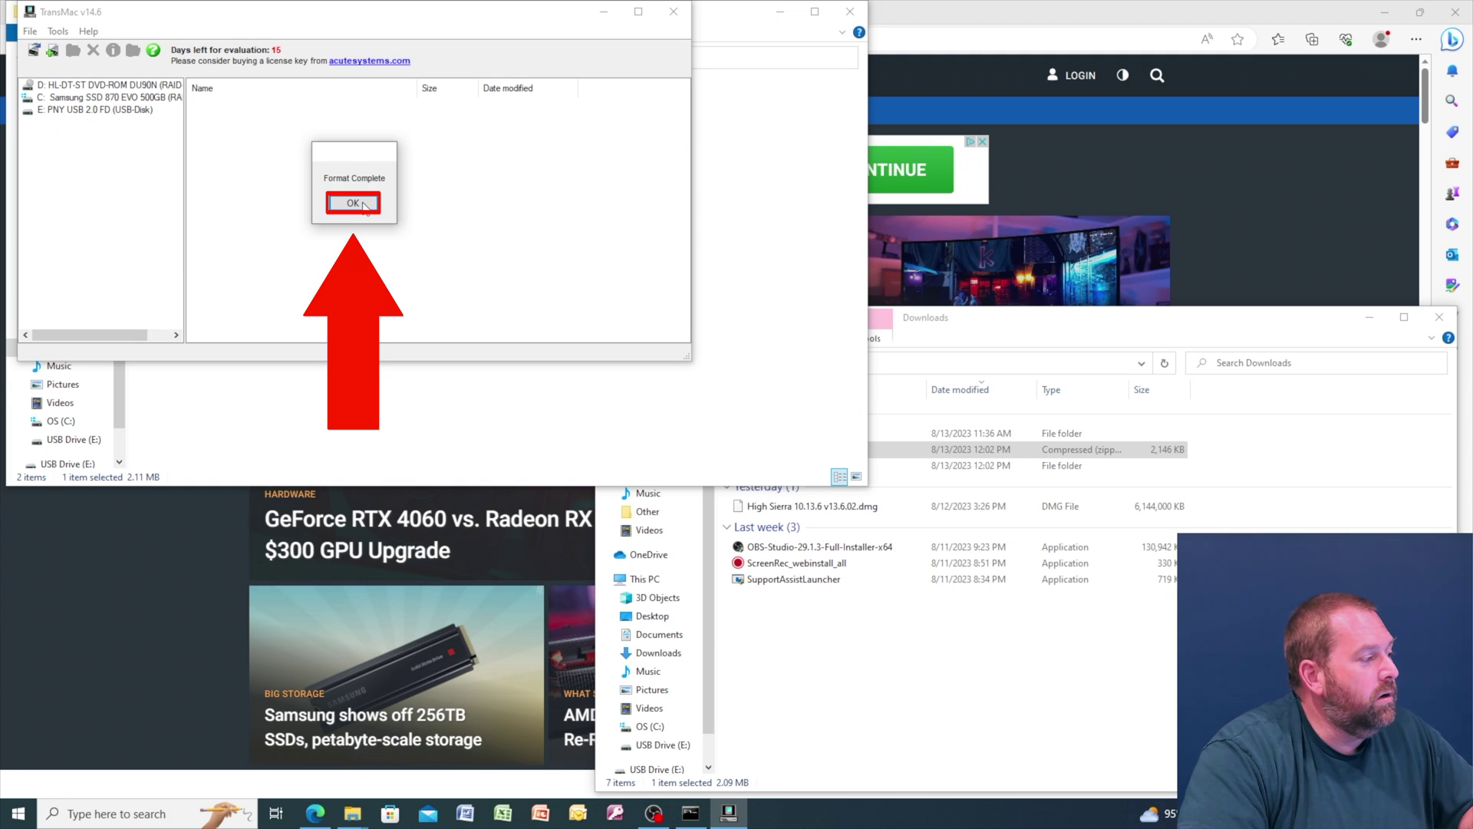
{"action": "left_click", "coordinate": [362, 203]}
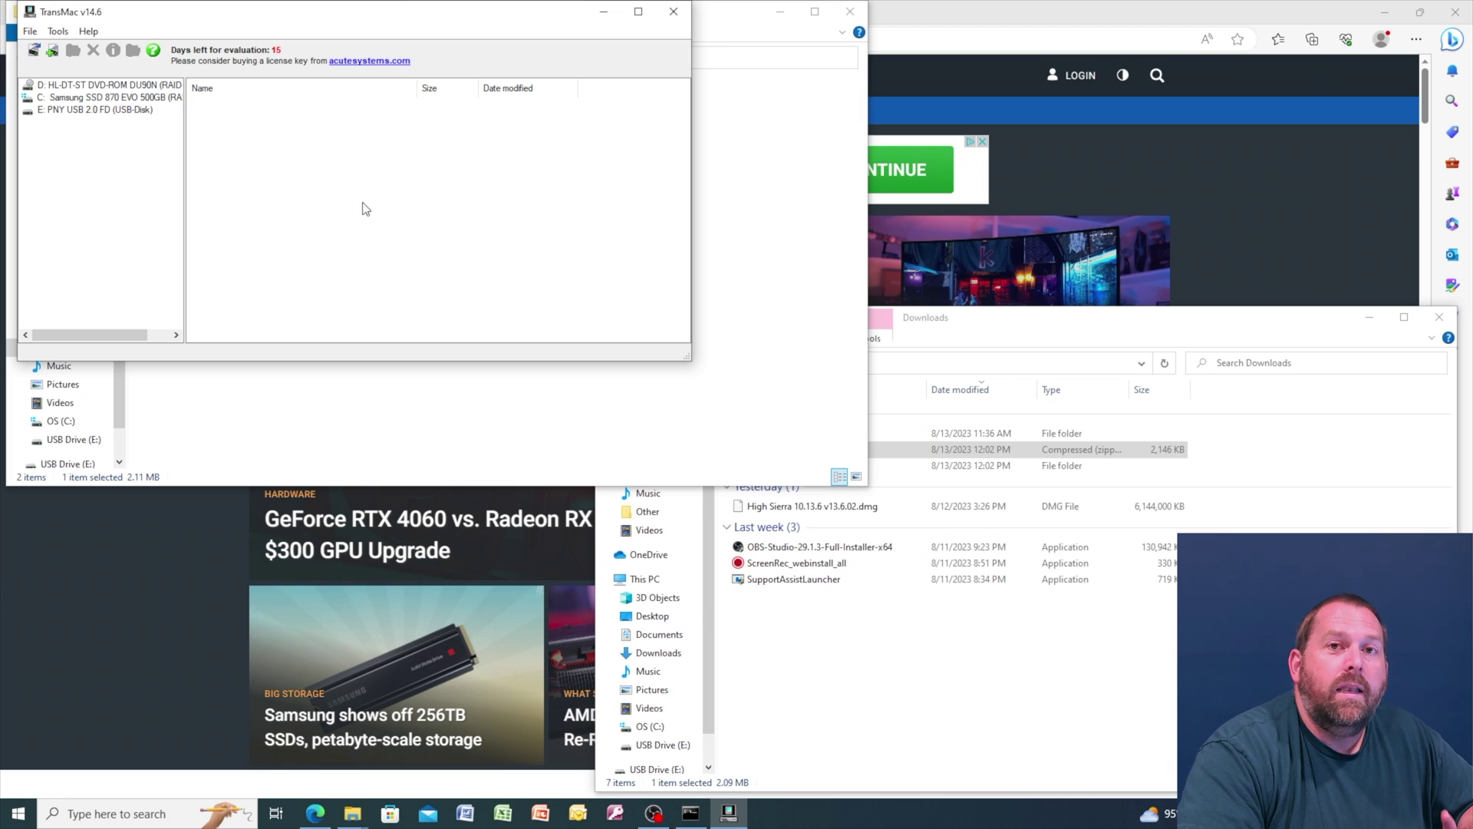
Step: Restore the disk image High Sierra 10.13.6 v13.6.02.dmg from Downloads onto the E: PNY USB 2.0 FD drive, accepting the overwrite warnings
{"action": "left_click", "coordinate": [99, 110]}
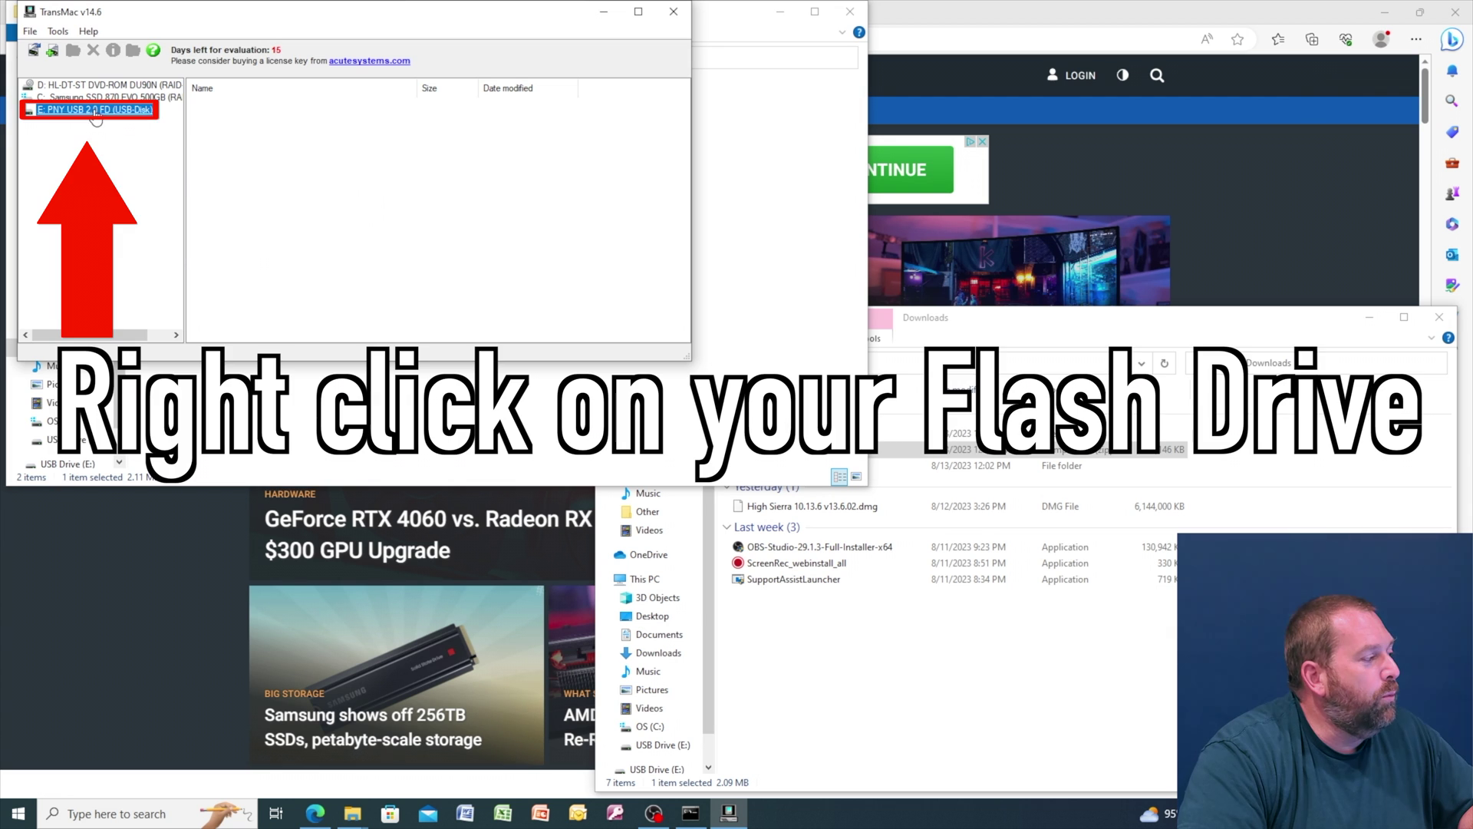
{"action": "right_click", "coordinate": [100, 109]}
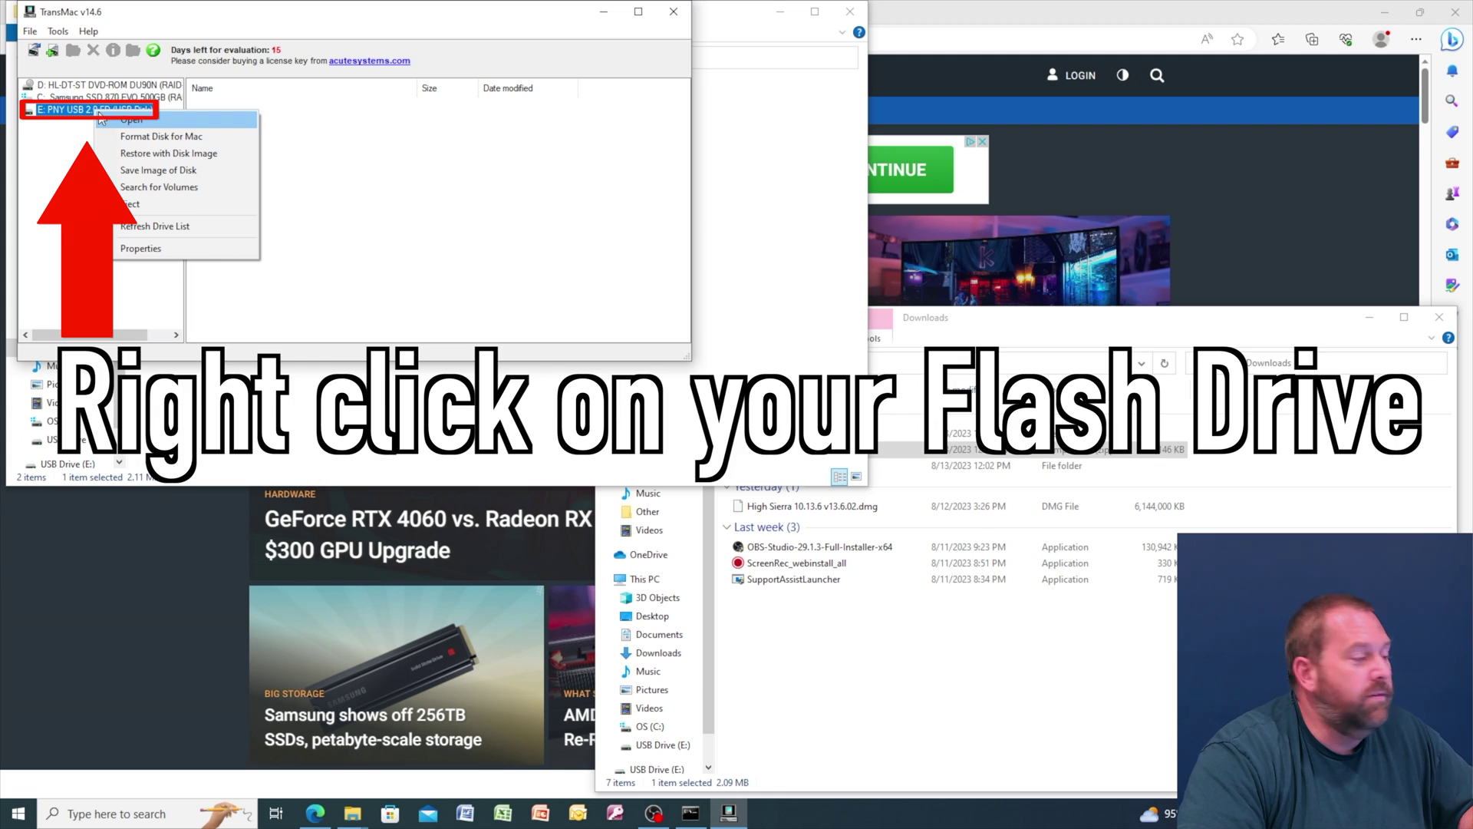
{"action": "left_click", "coordinate": [206, 154]}
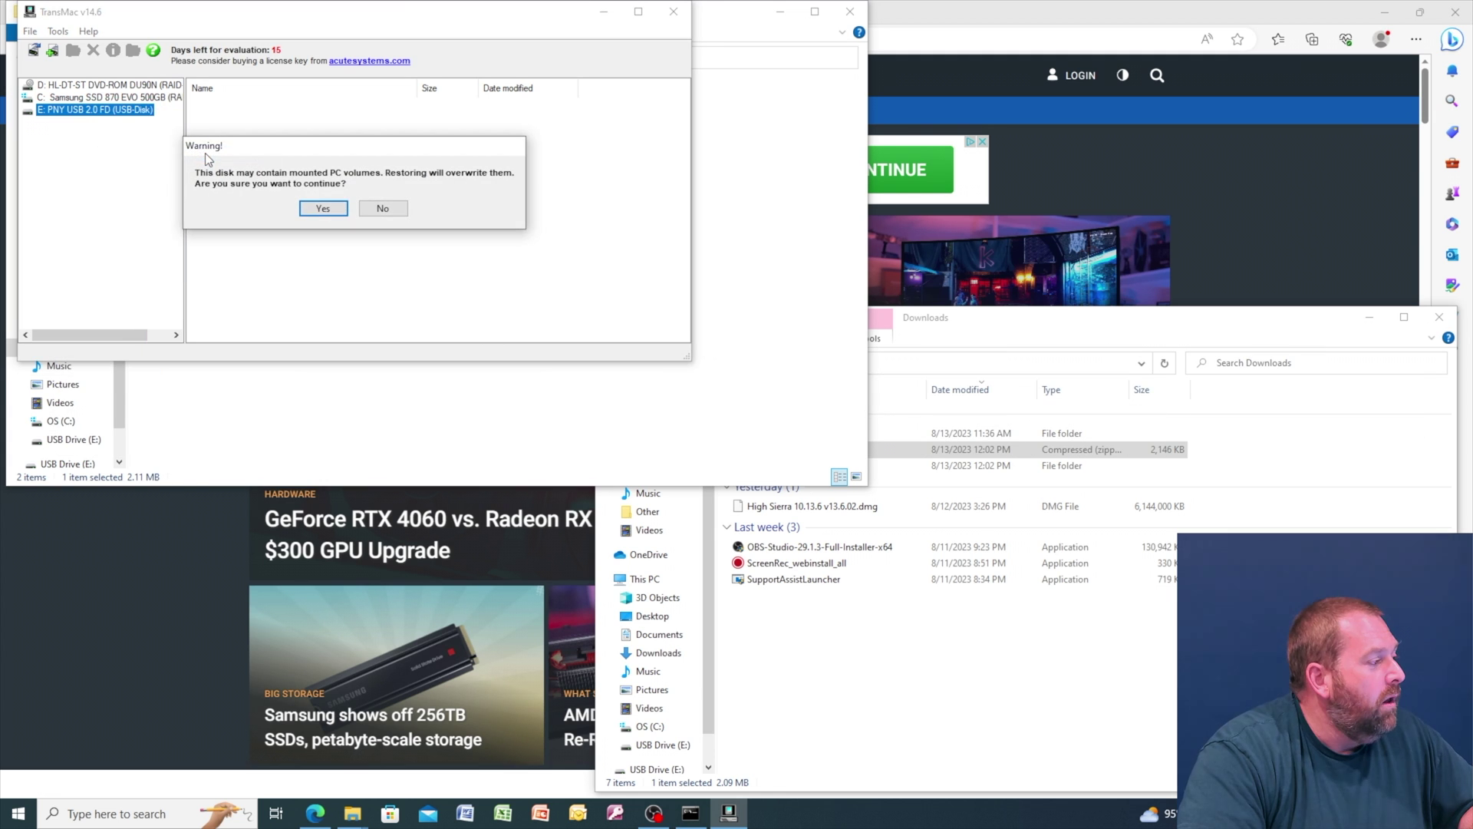
{"action": "left_click", "coordinate": [321, 211]}
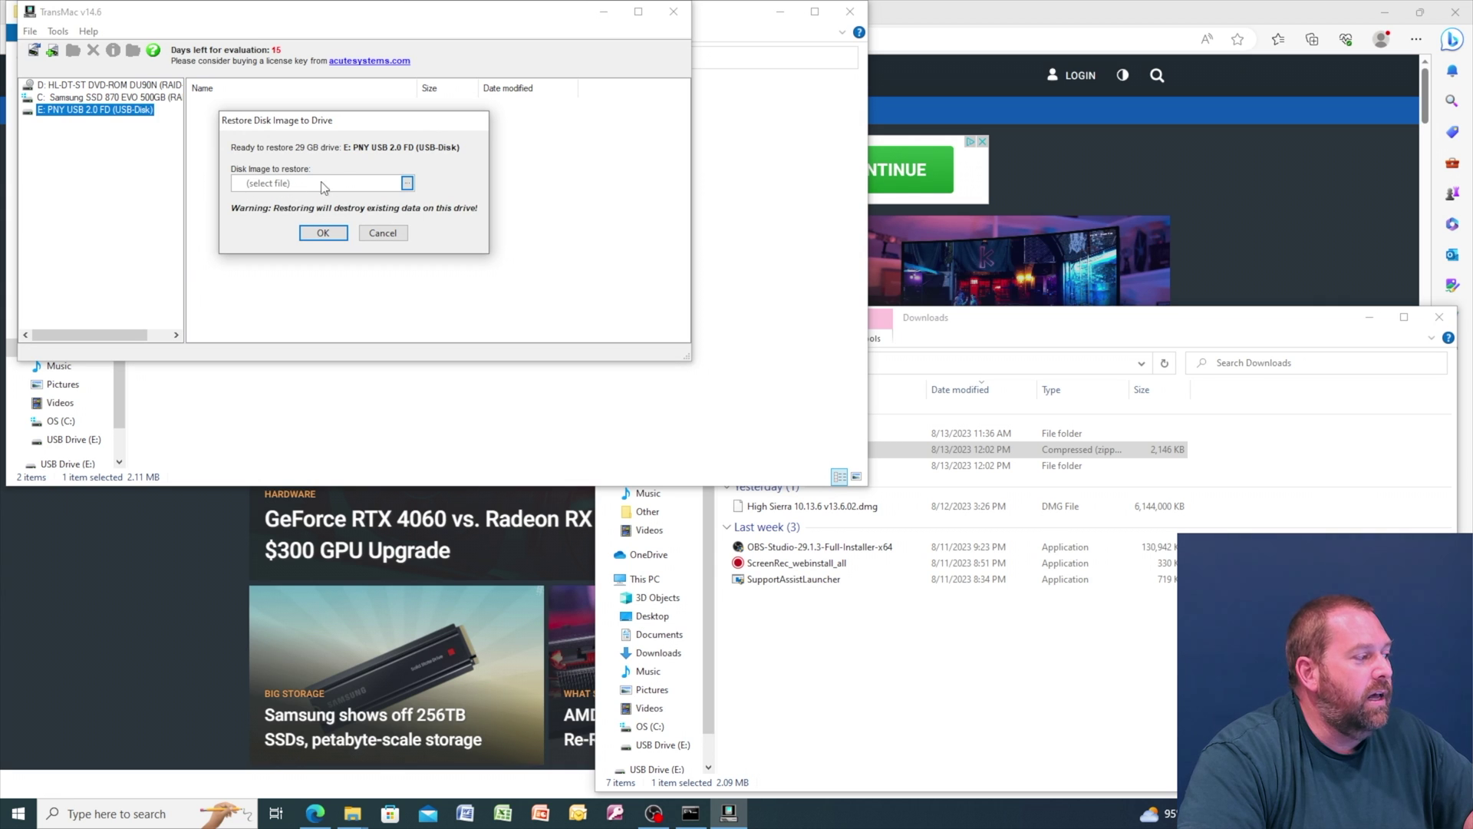
{"action": "left_click", "coordinate": [407, 183]}
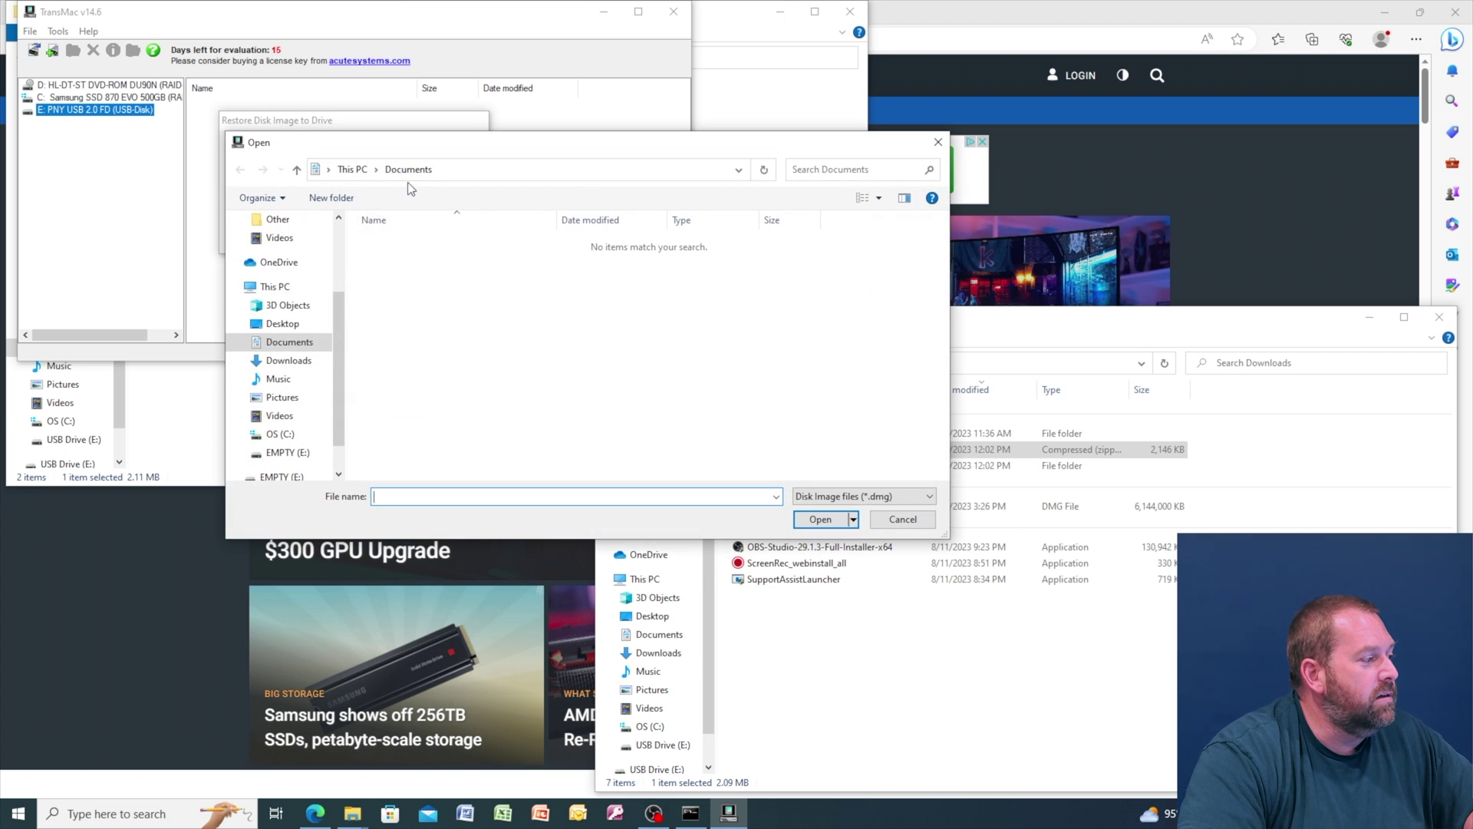
{"action": "left_click", "coordinate": [279, 364]}
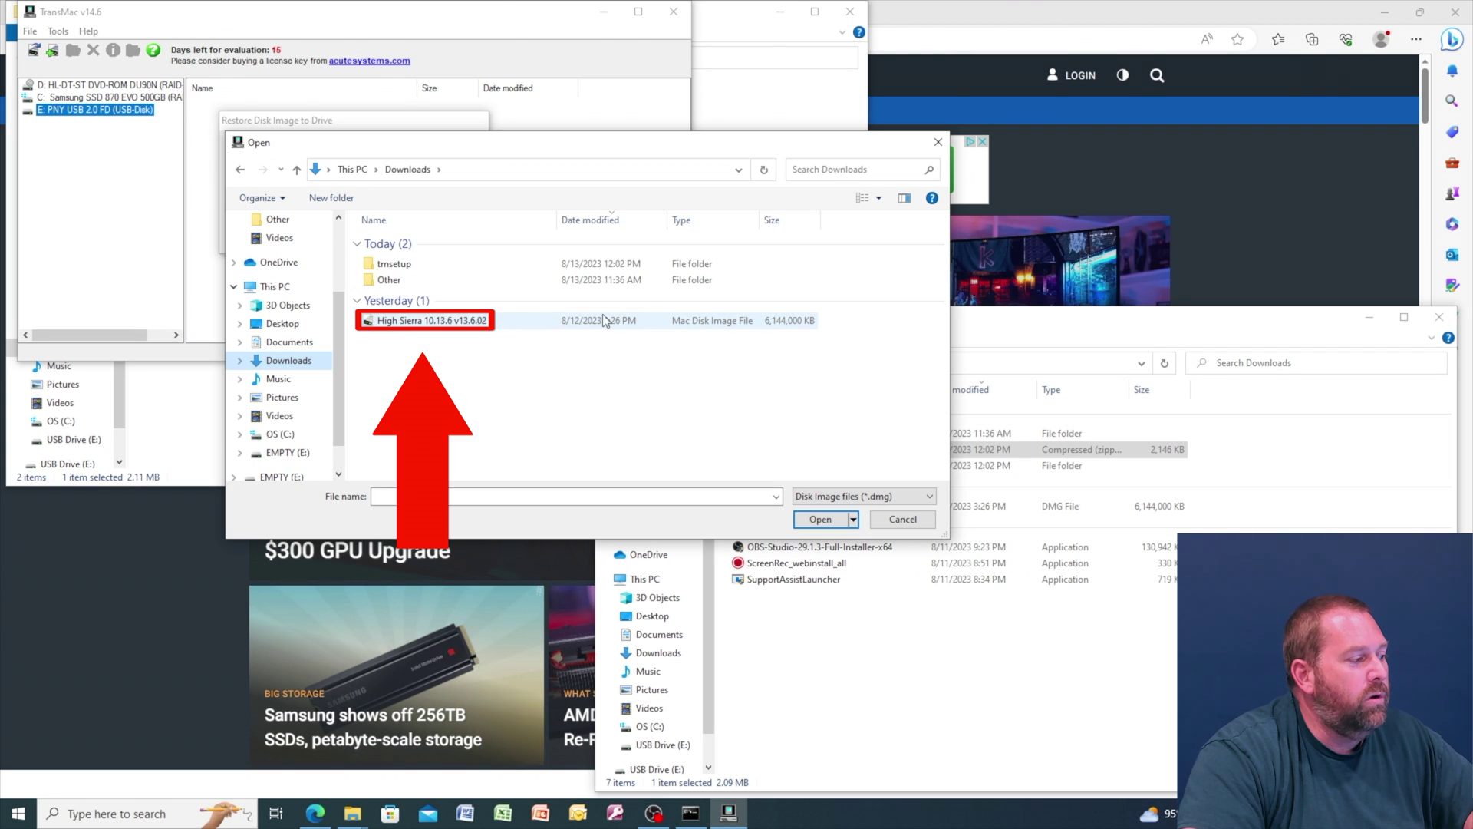
{"action": "left_click", "coordinate": [452, 321]}
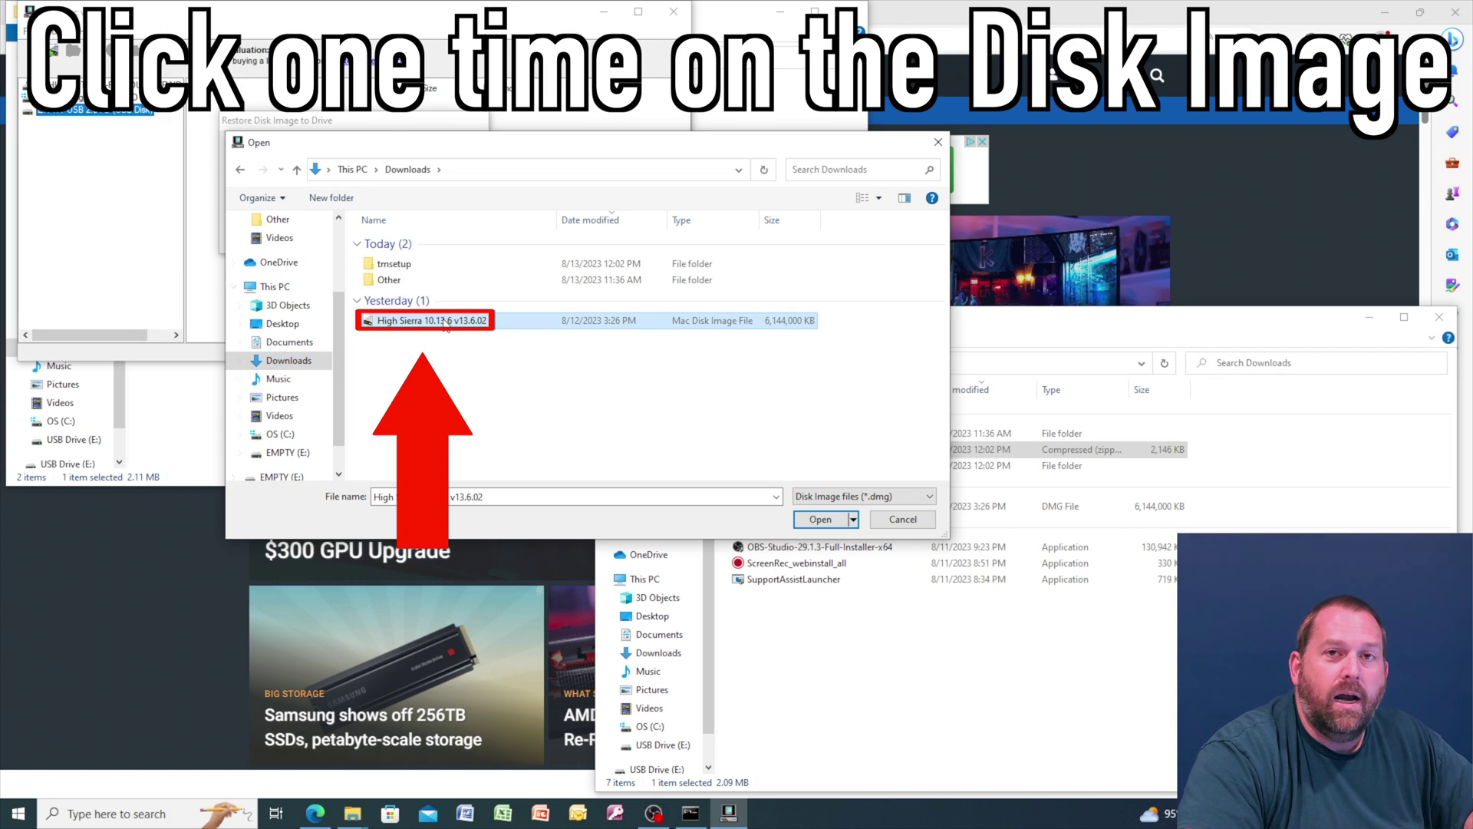
{"action": "left_click", "coordinate": [820, 519]}
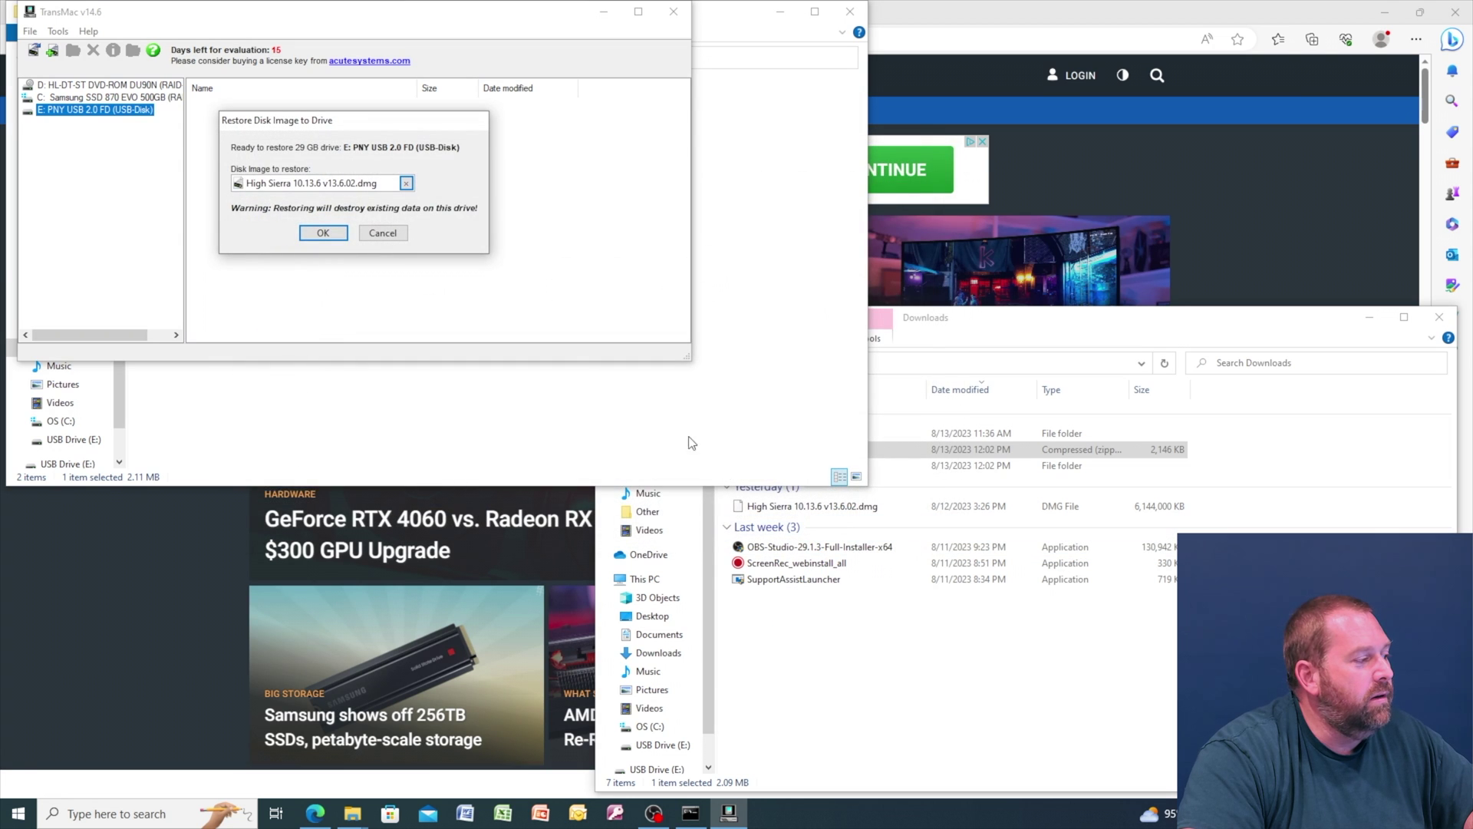
{"action": "left_click", "coordinate": [326, 232]}
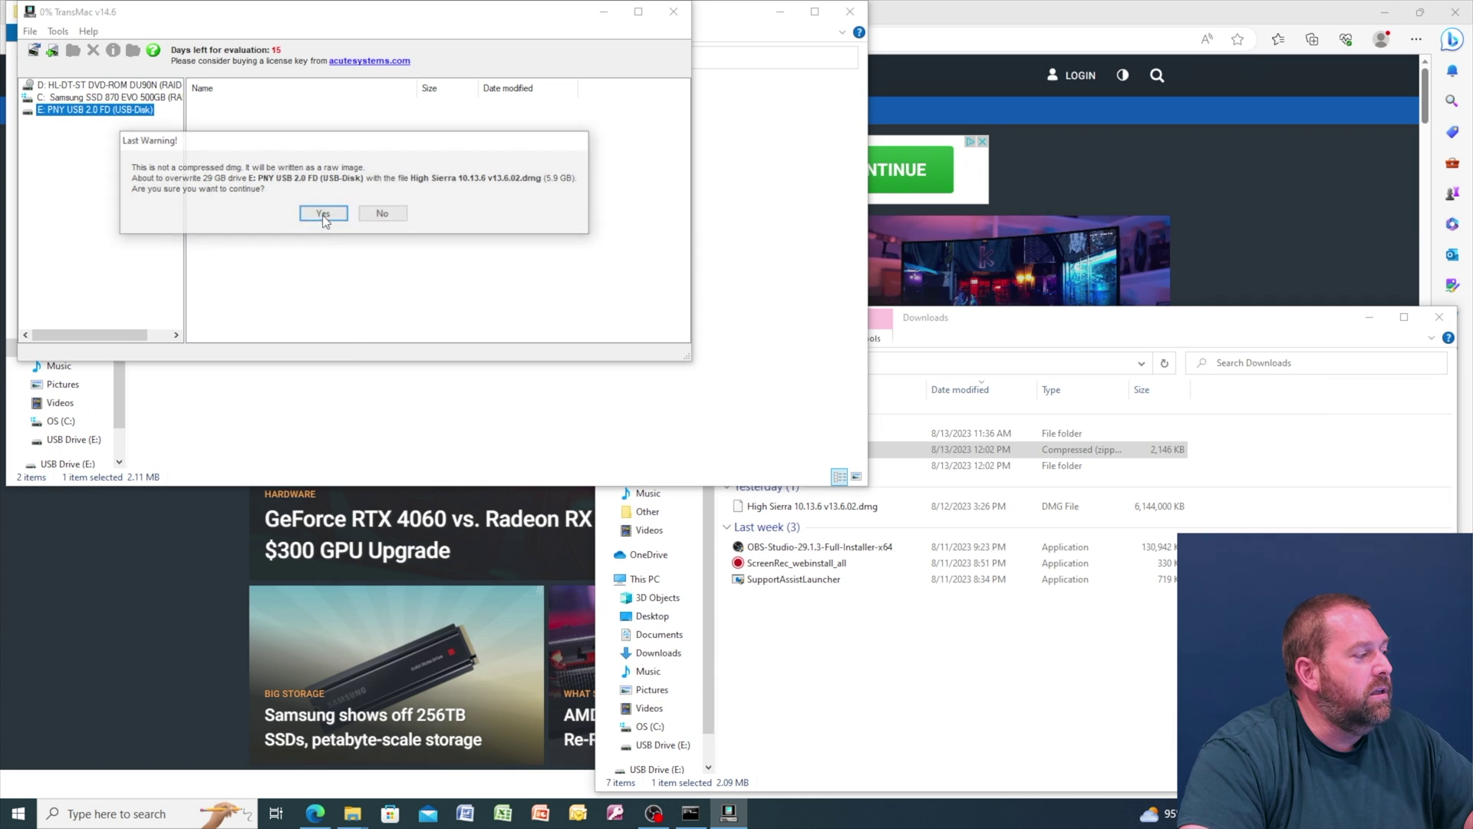
{"action": "left_click", "coordinate": [322, 215]}
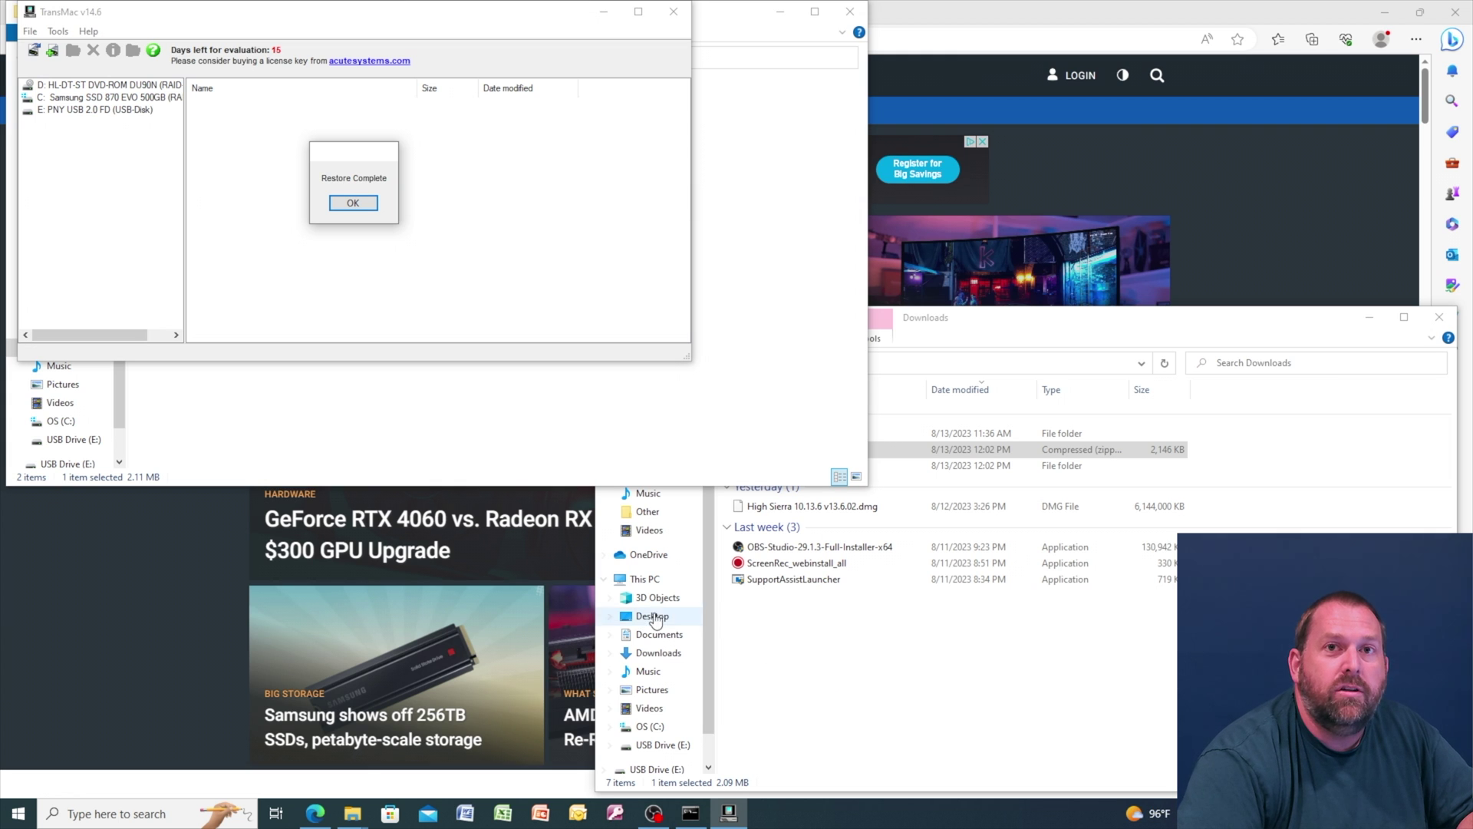
{"action": "left_click", "coordinate": [353, 204]}
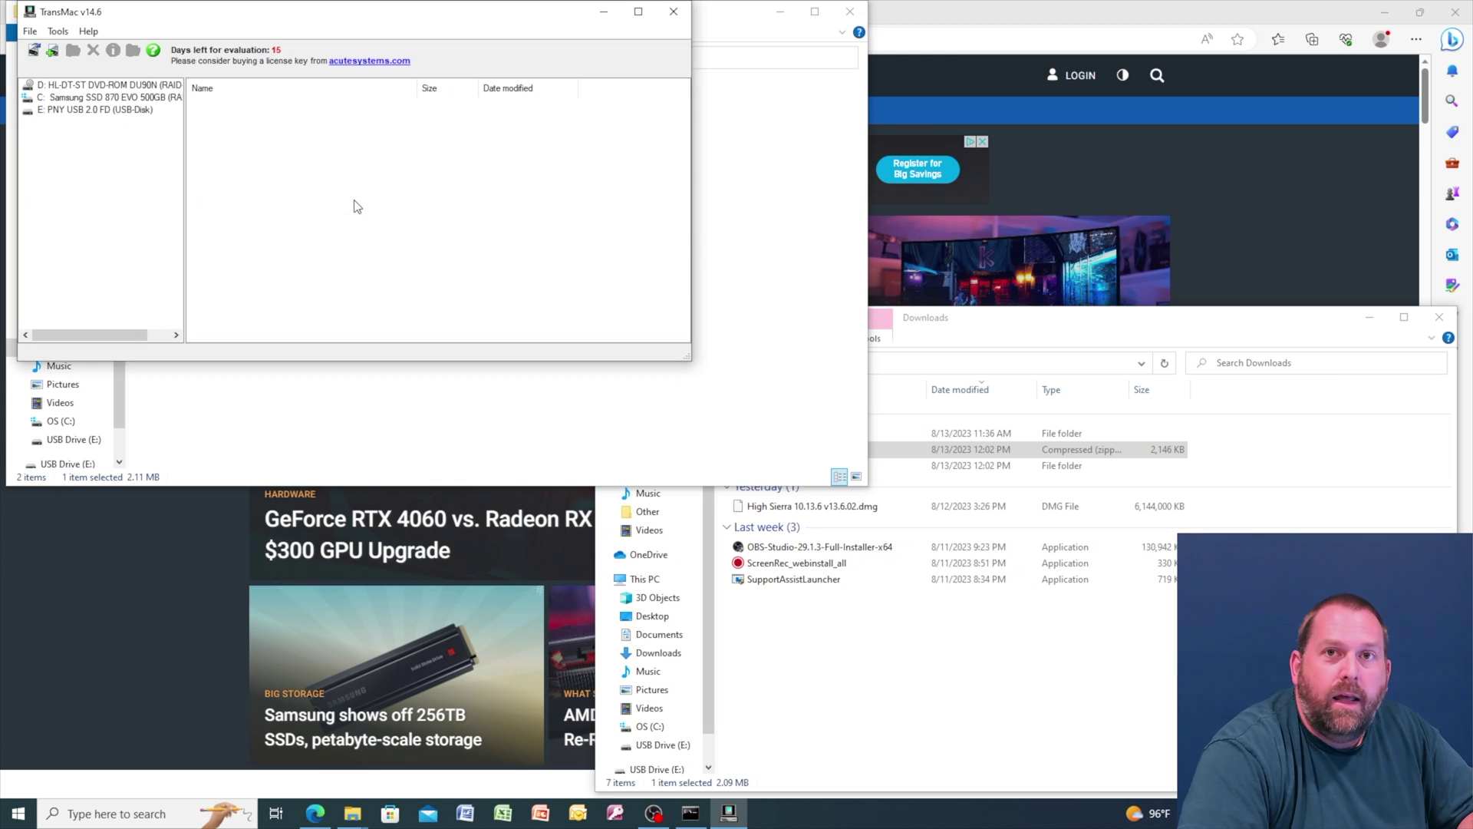
Step: Close TransMac and all remaining File Explorer, browser and Command Prompt windows to clear the desktop
{"action": "left_click", "coordinate": [680, 17]}
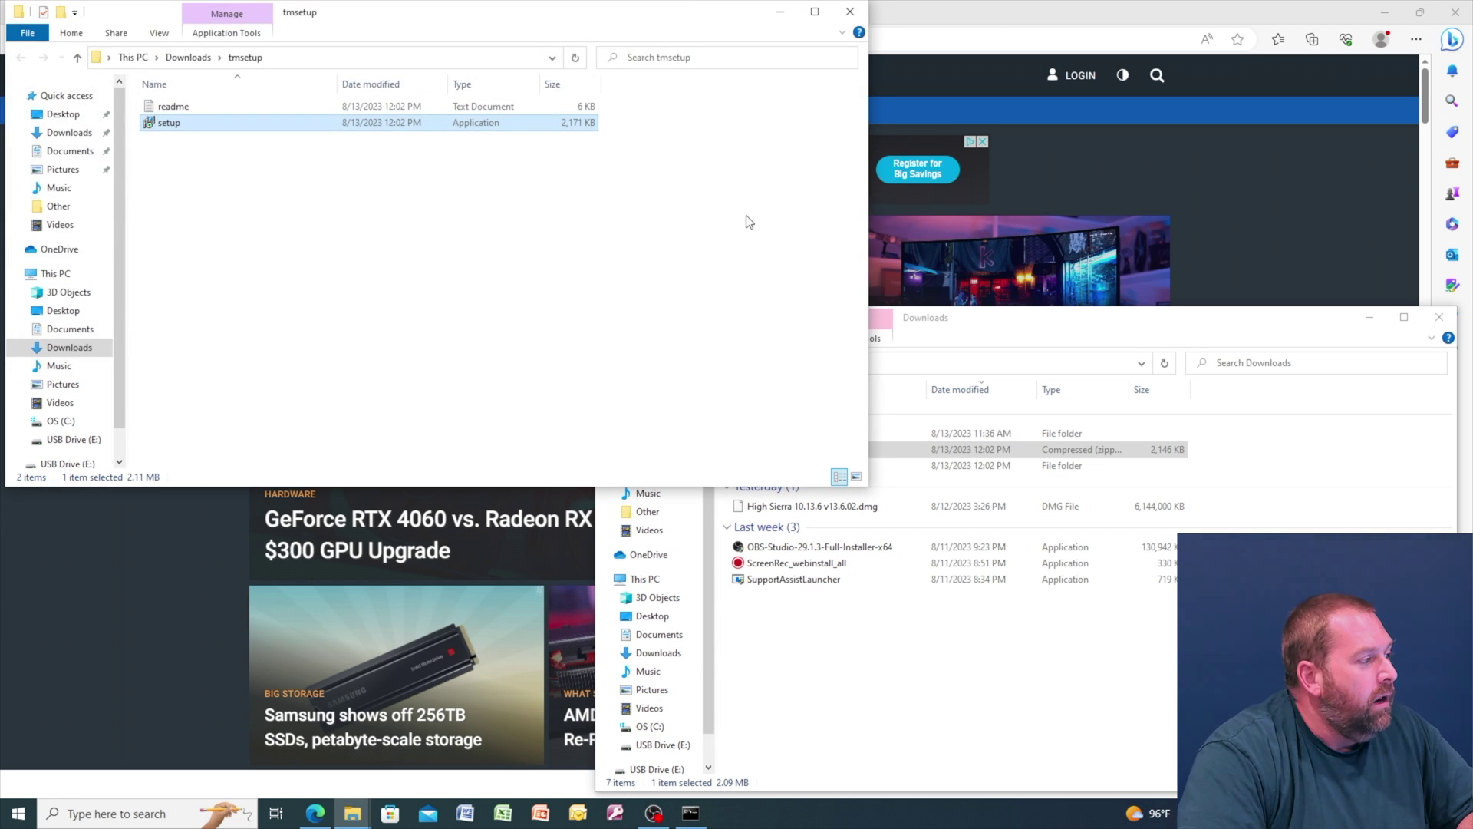
{"action": "left_click", "coordinate": [849, 10]}
{"action": "left_click", "coordinate": [1468, 6]}
{"action": "left_click", "coordinate": [1468, 7]}
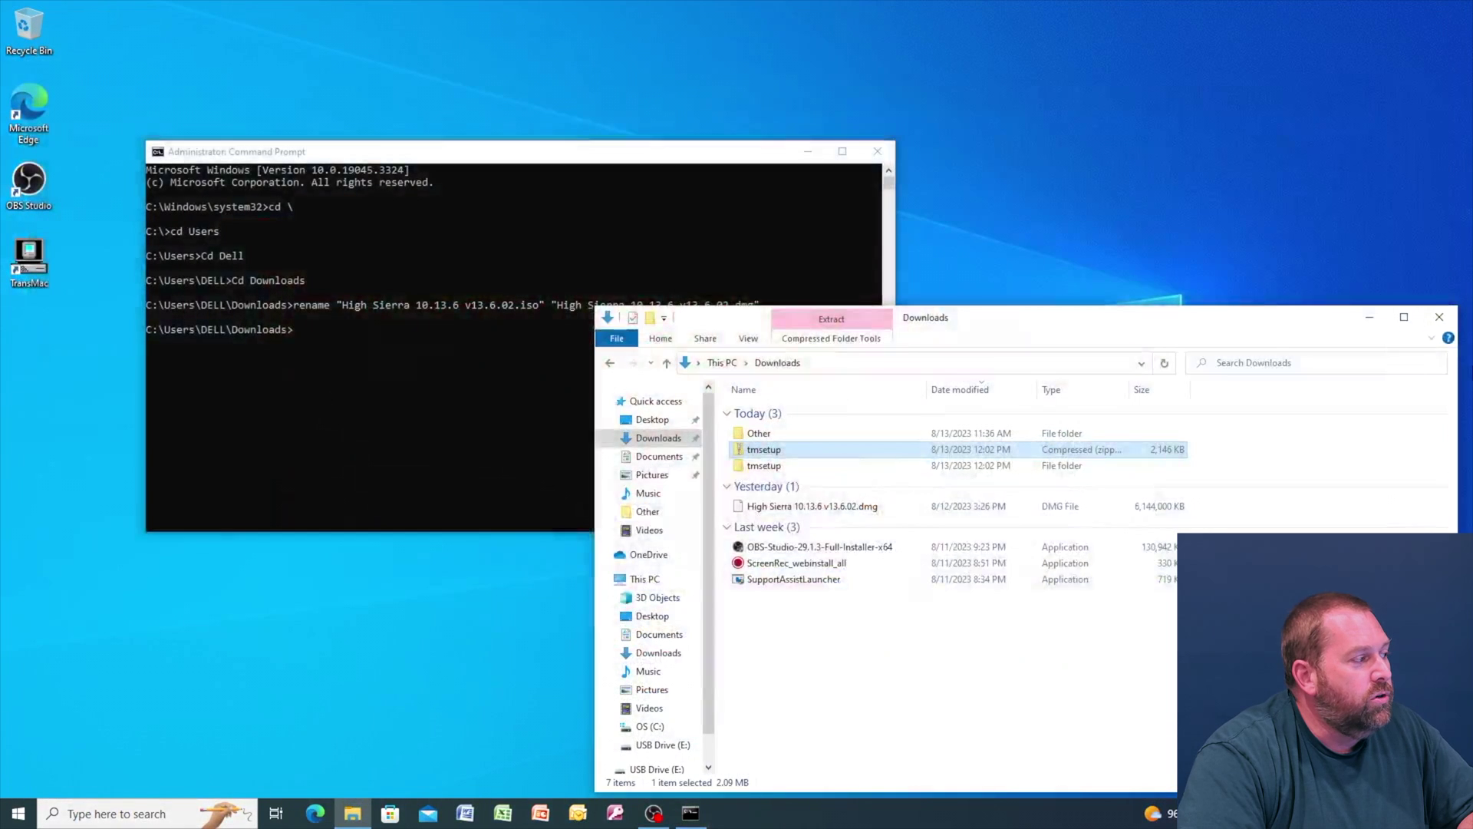
{"action": "left_click", "coordinate": [1447, 316]}
{"action": "left_click", "coordinate": [882, 160]}
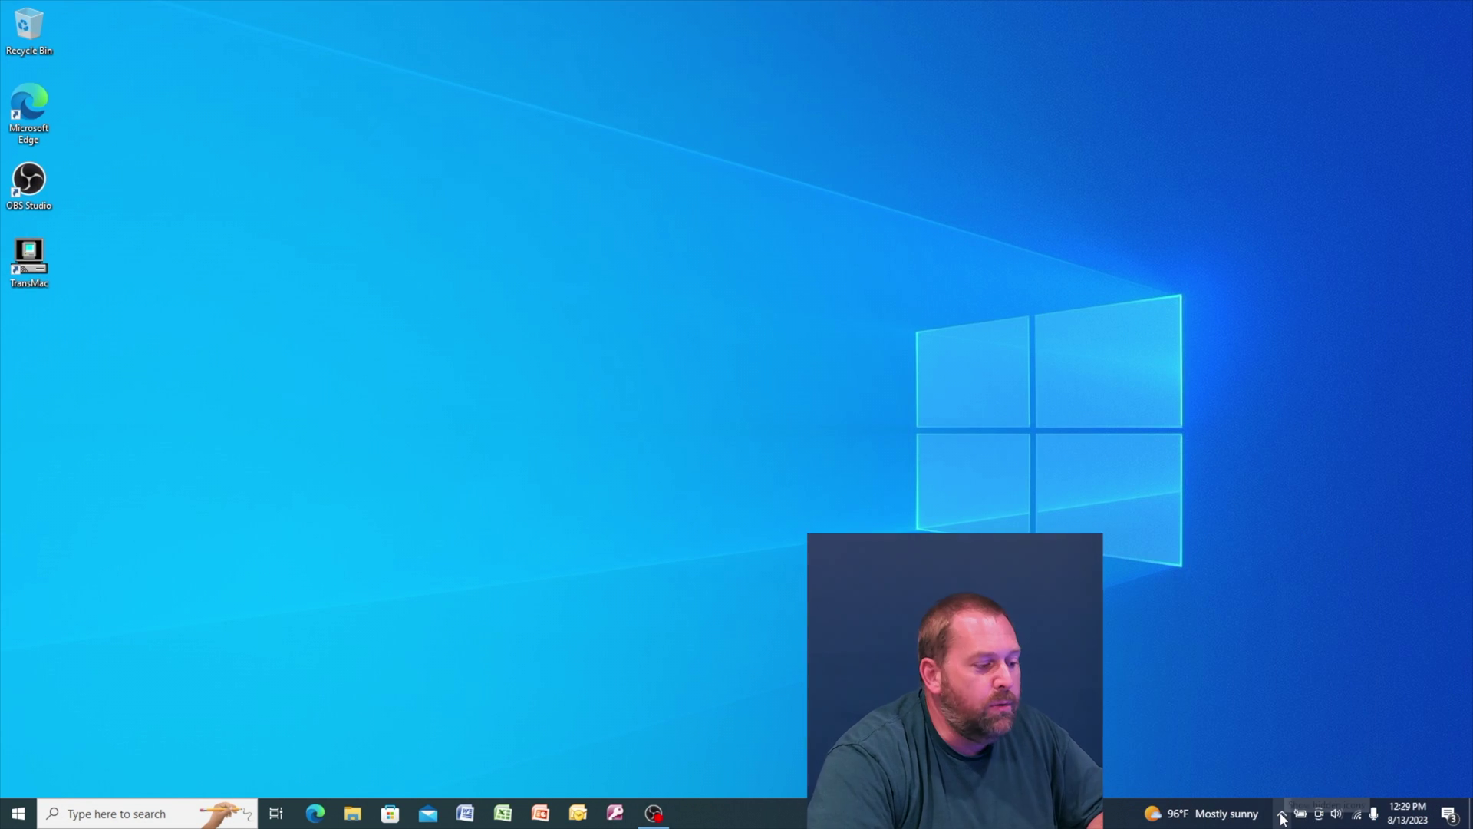
Step: Safely eject the USB 2.0 FD flash drive from Windows
{"action": "left_click", "coordinate": [1282, 815]}
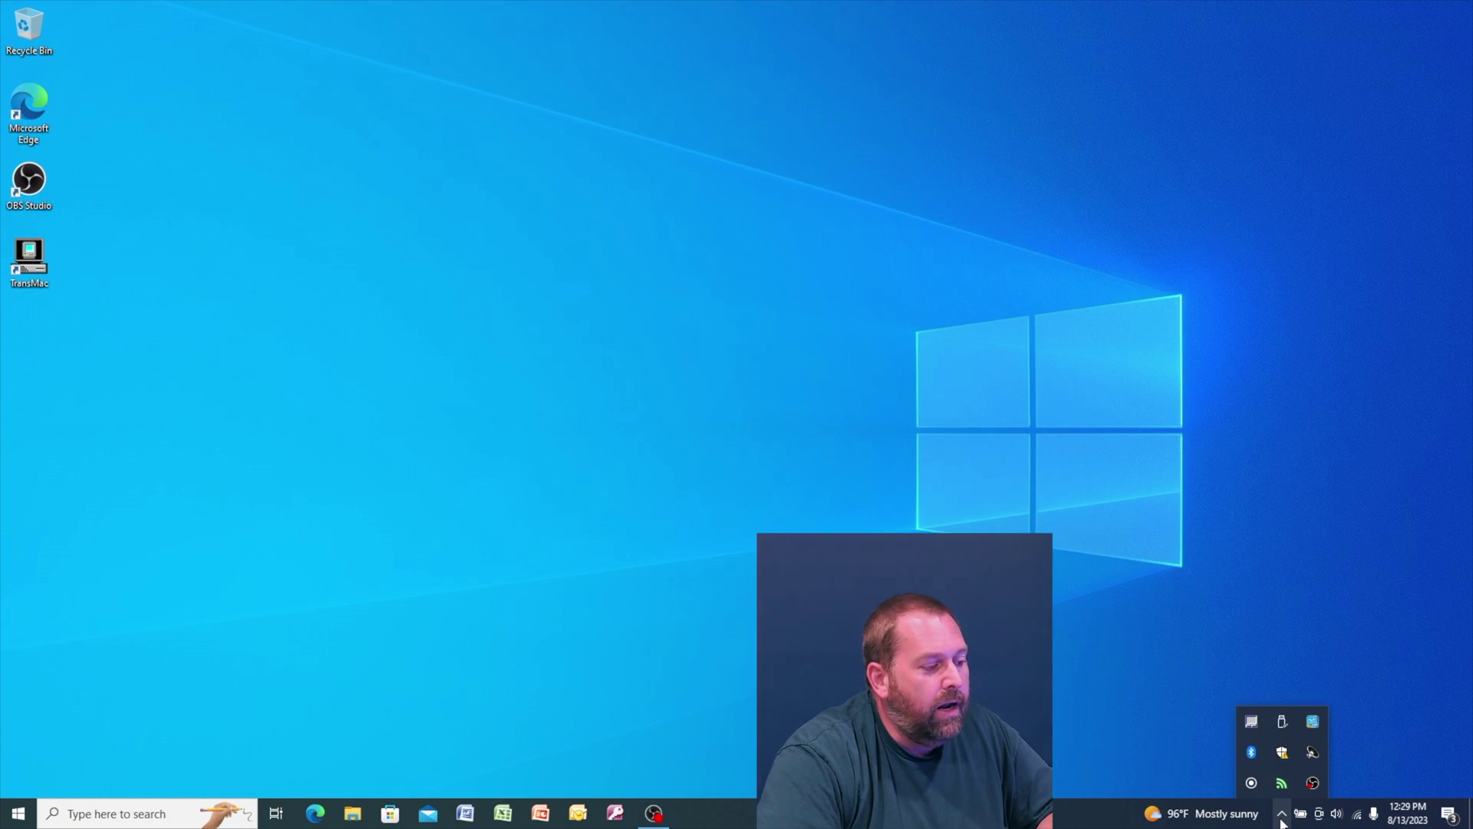
{"action": "left_click", "coordinate": [1283, 721]}
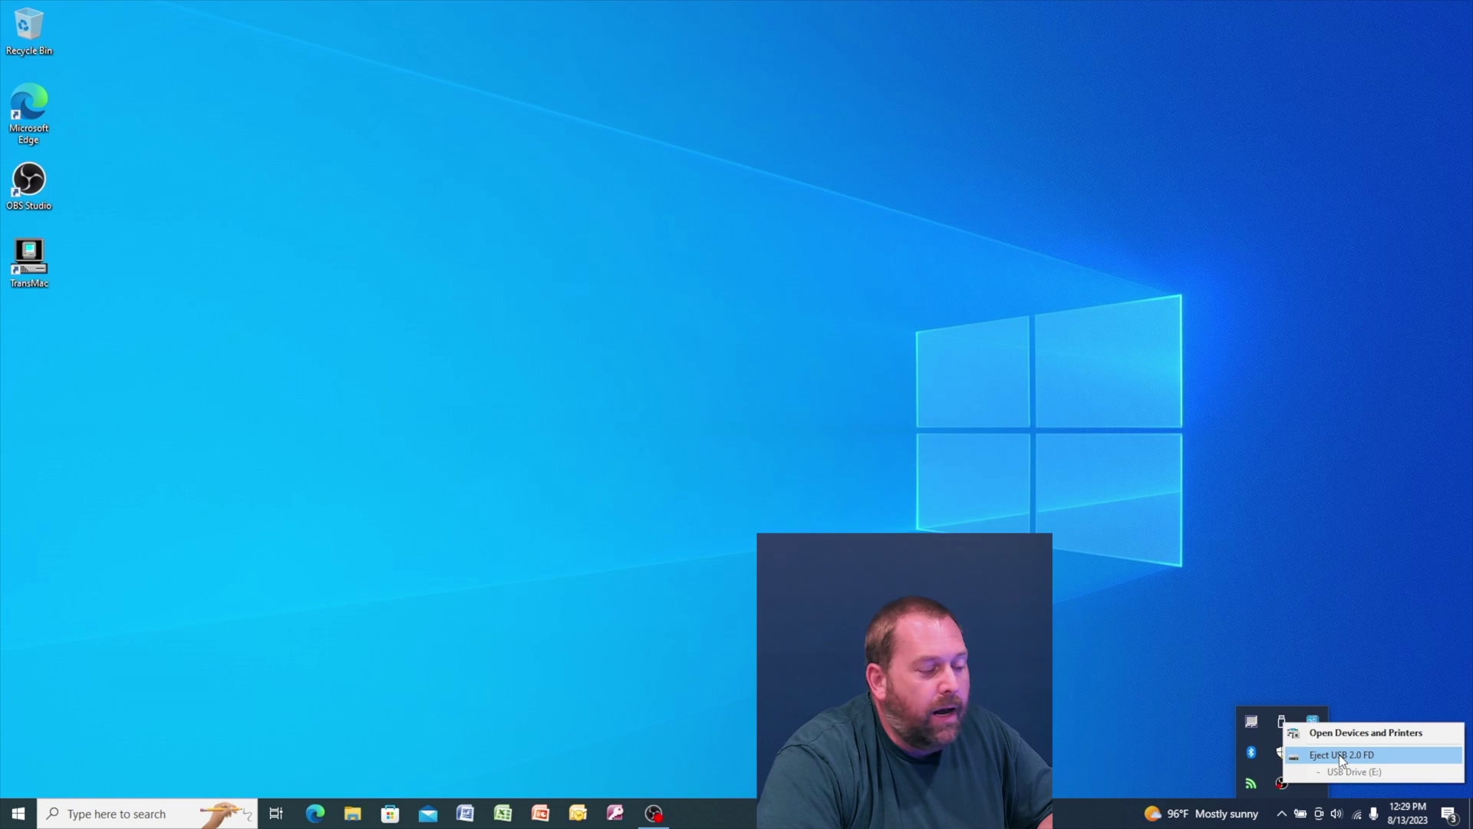
{"action": "left_click", "coordinate": [1315, 756]}
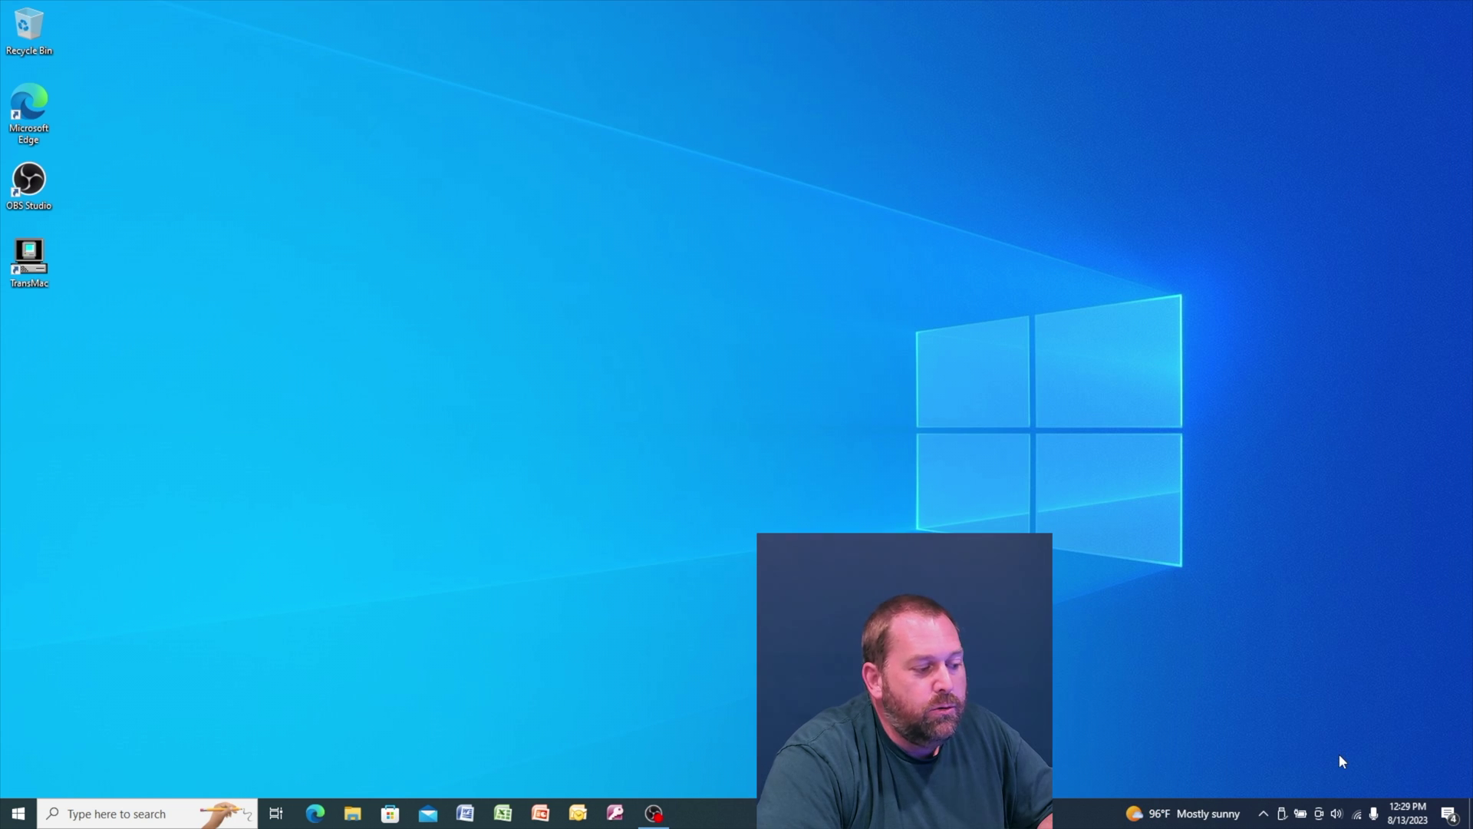